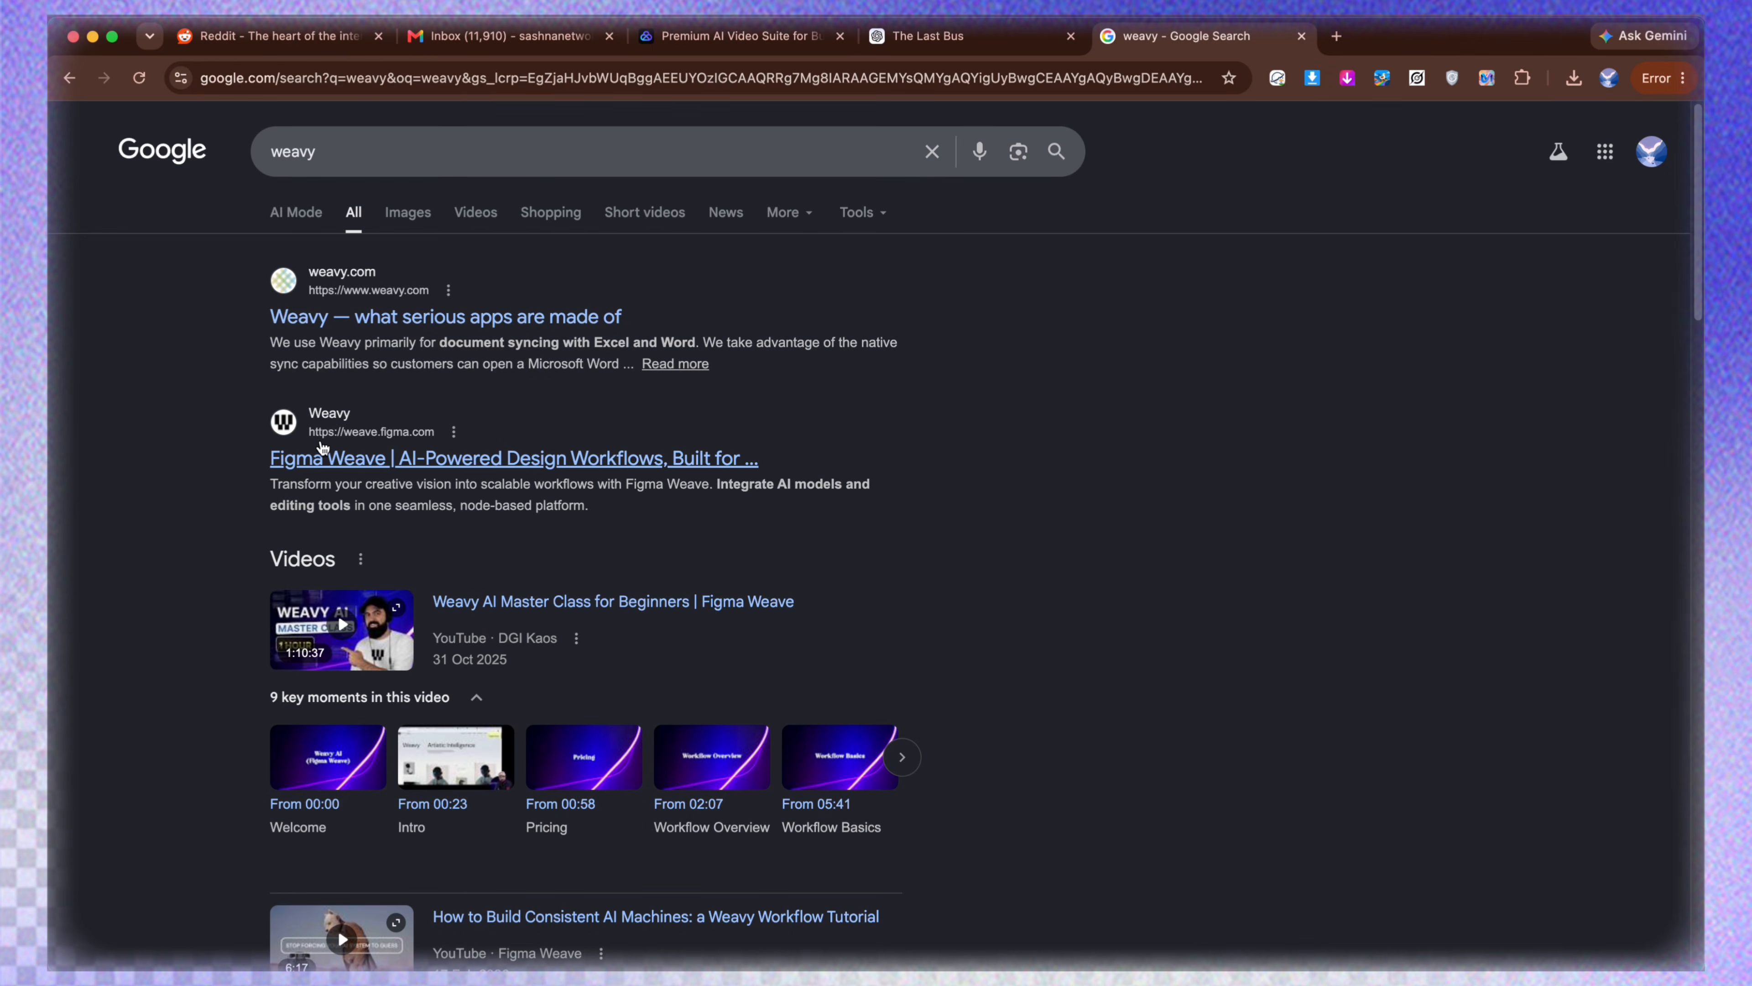
Search Google for "weavy ai" and open the Figma Weave website from the results.
left_click(363, 159)
type("ai")
key("Return")
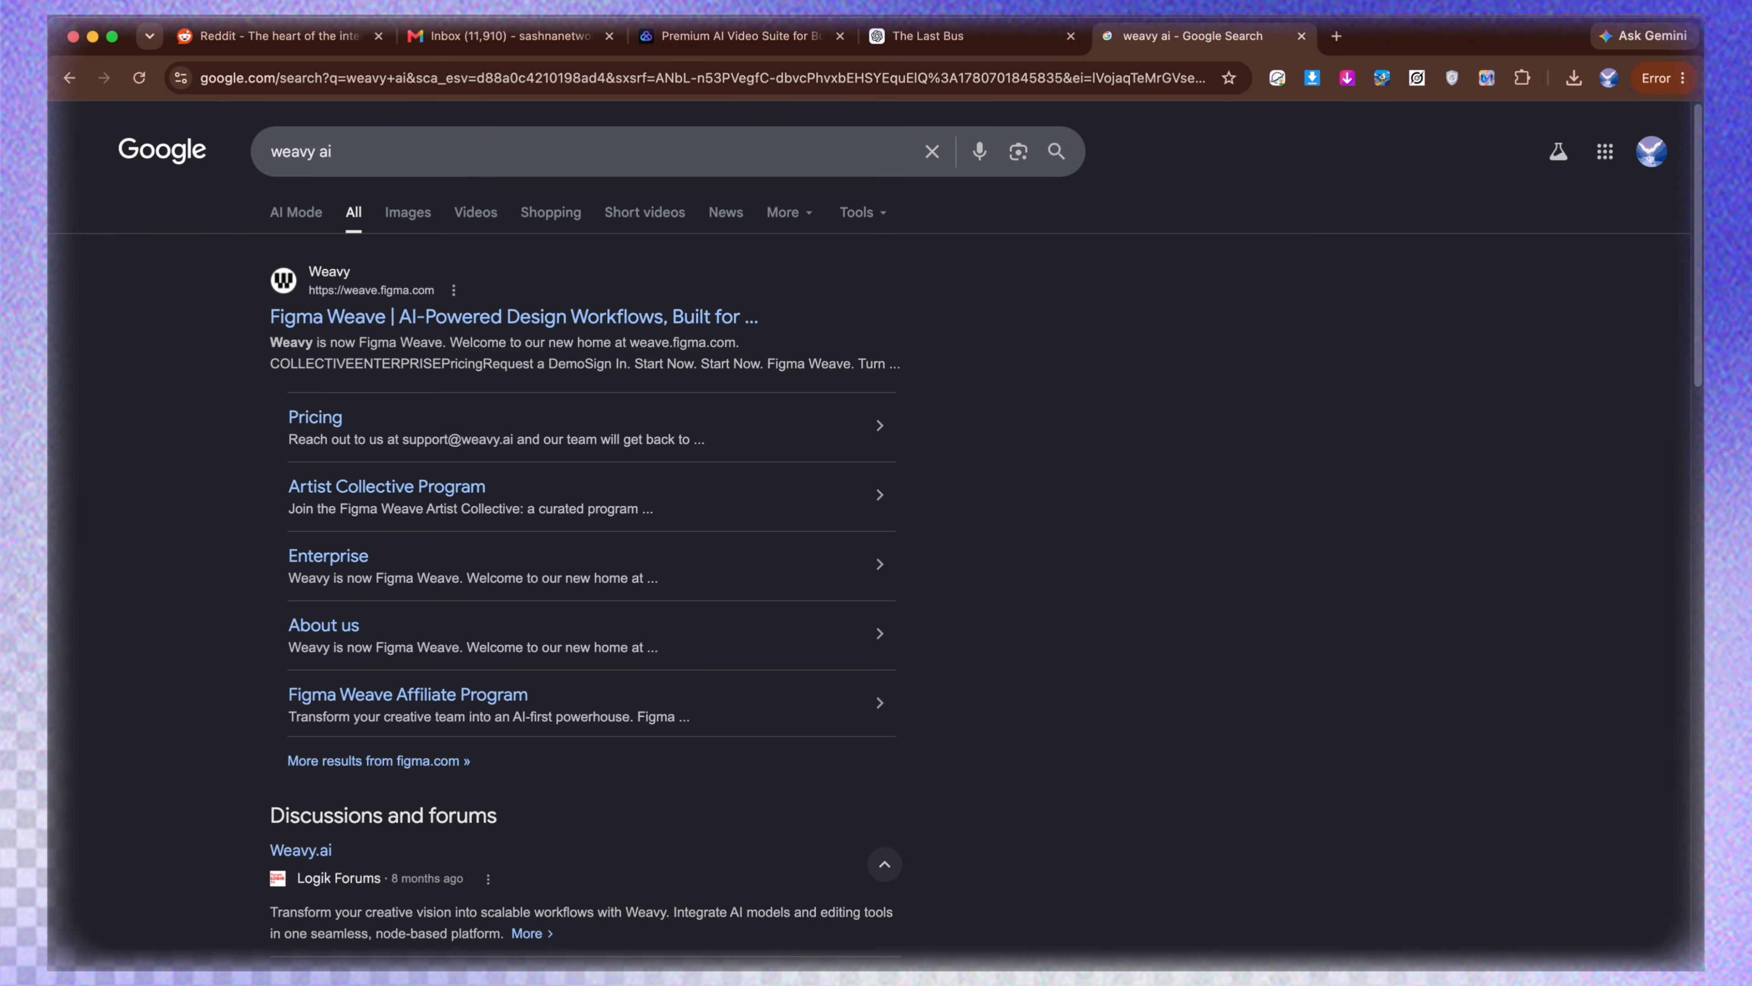
left_click(381, 315)
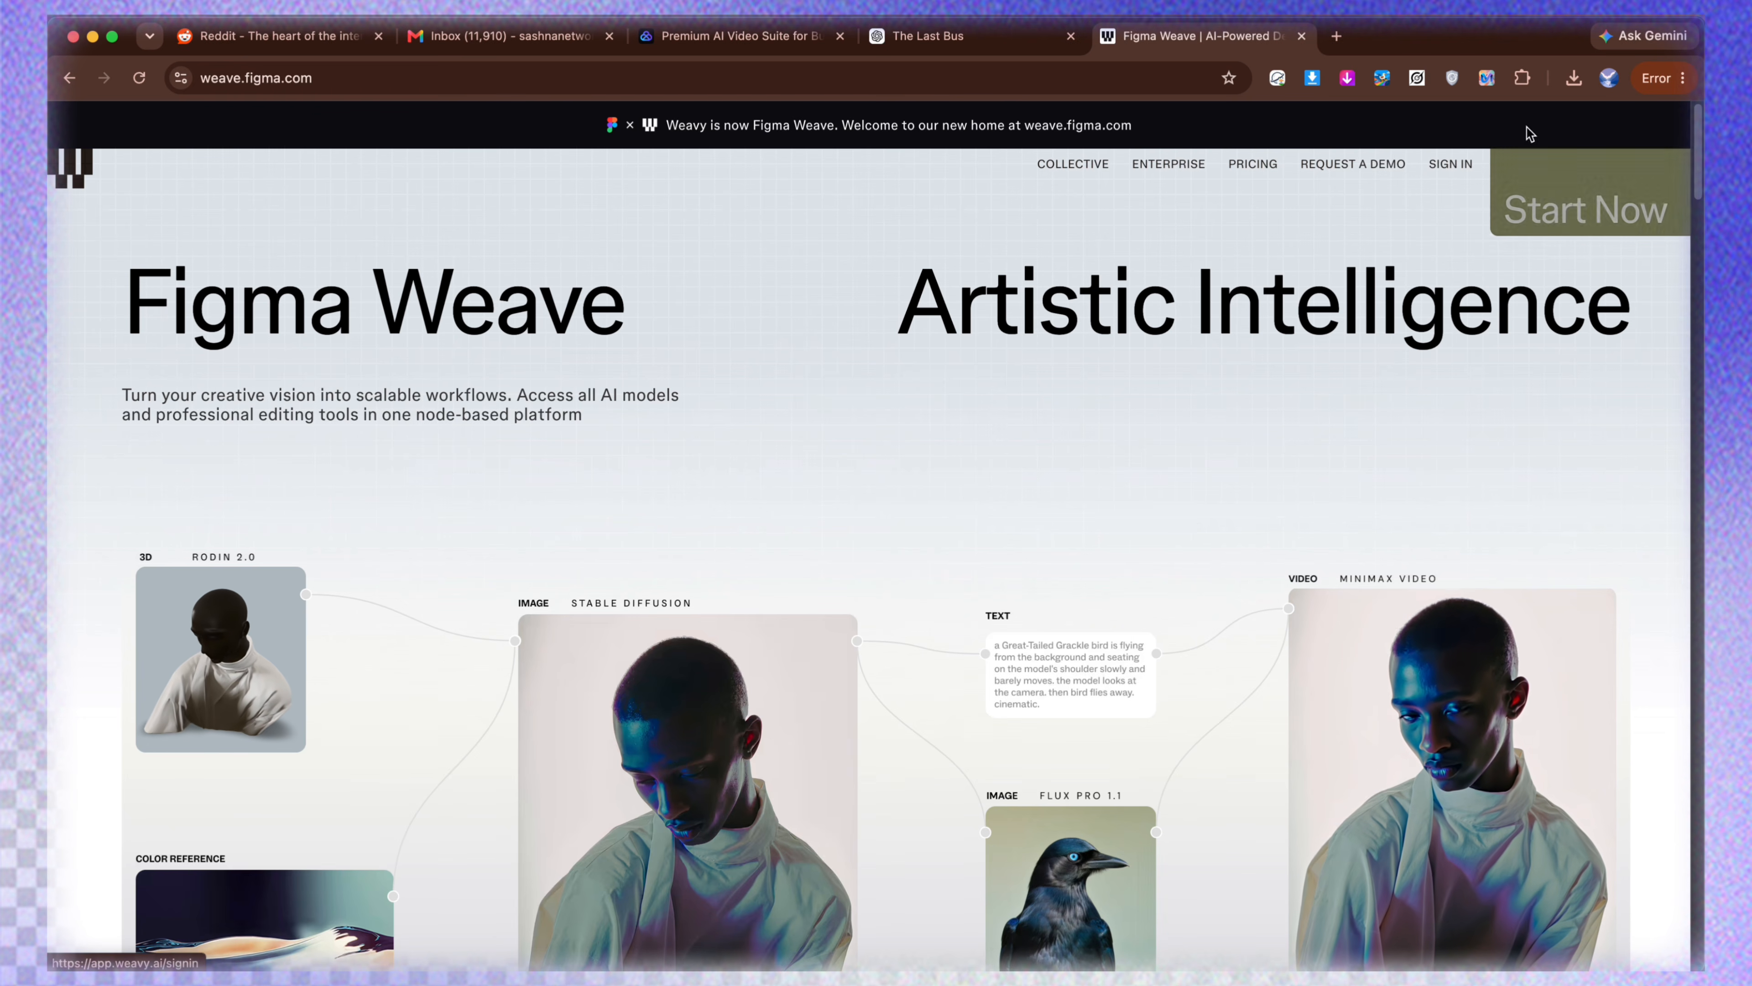
Start Figma Weave, log in with the Google account and skip the editor's welcome tutorial.
left_click(1585, 218)
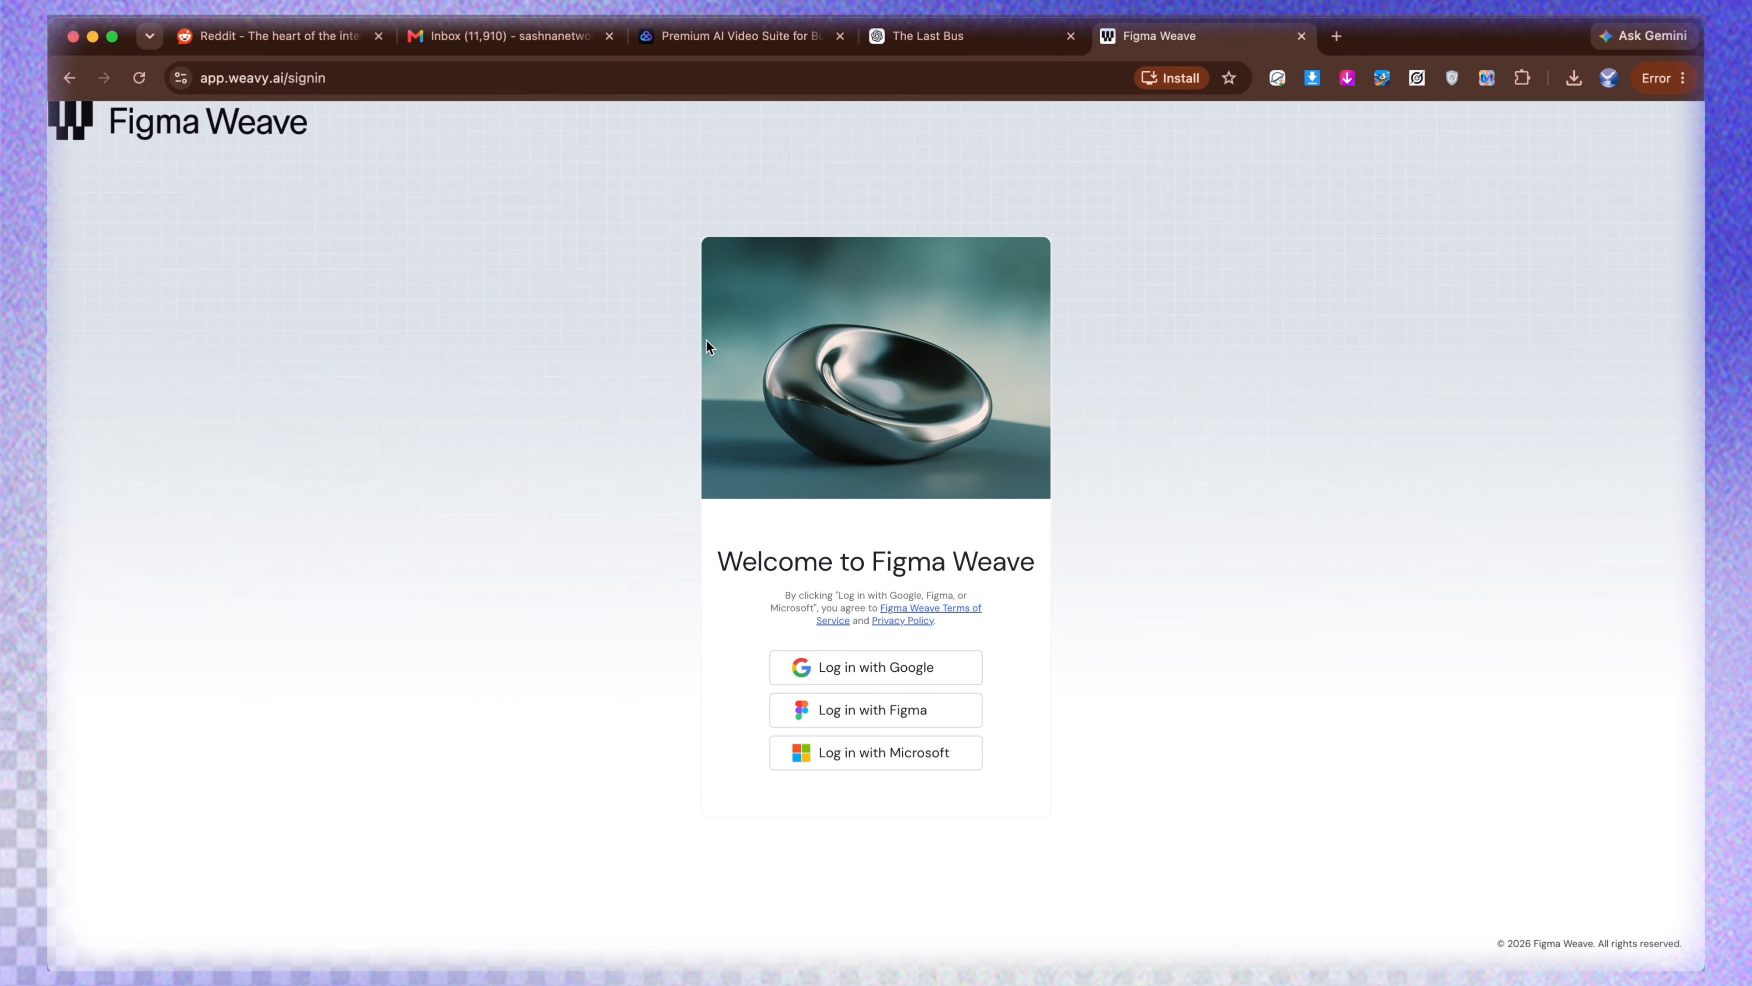
left_click(887, 668)
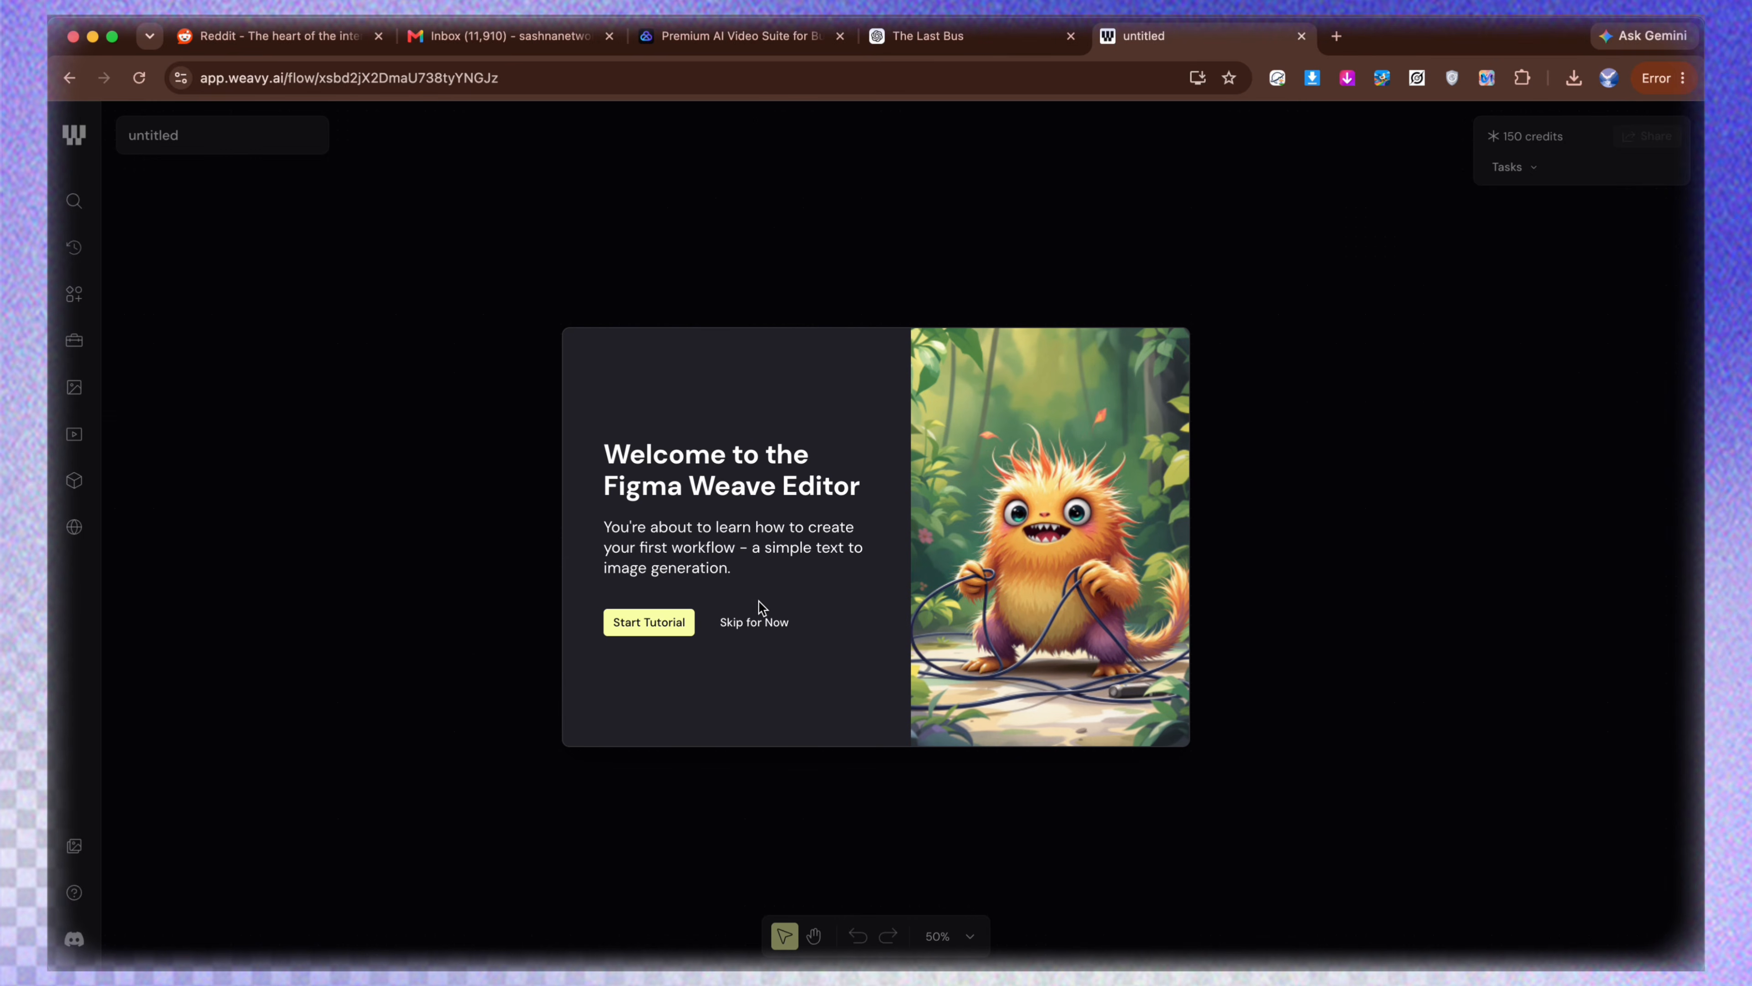
left_click(755, 622)
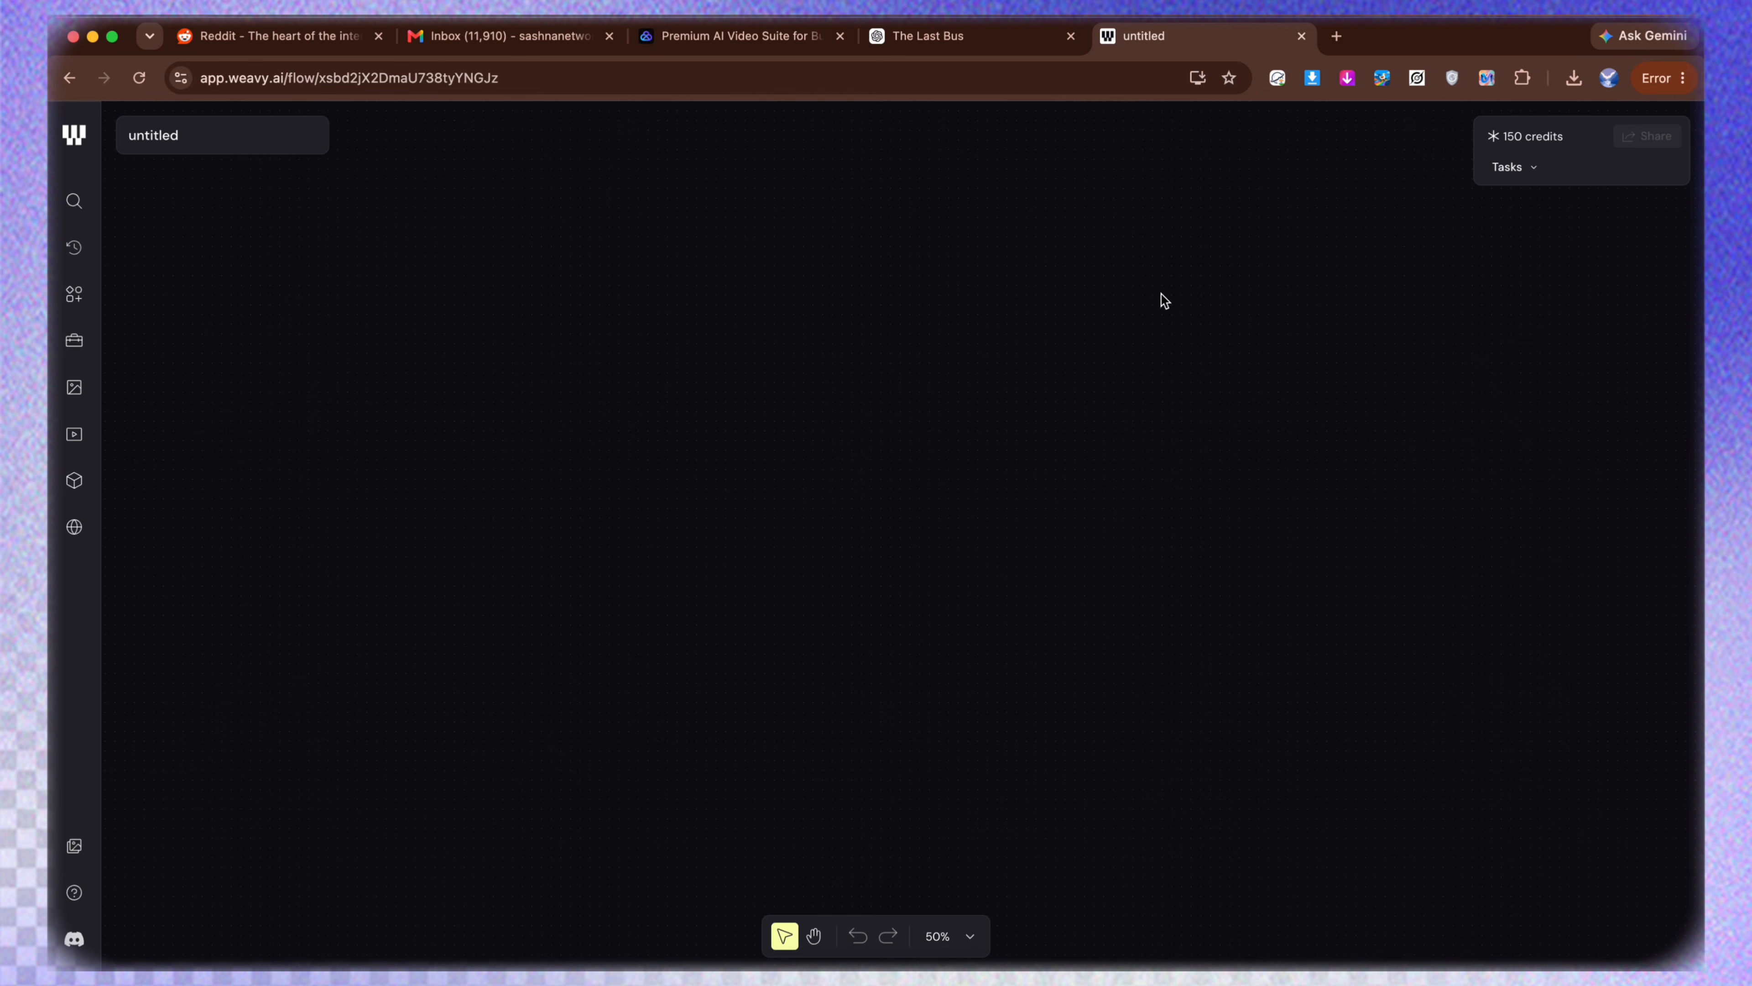
Check the available credits and look through the toolbox and the image models for text generation, vector graphics and image editing.
left_click_drag(1573, 137, 1509, 140)
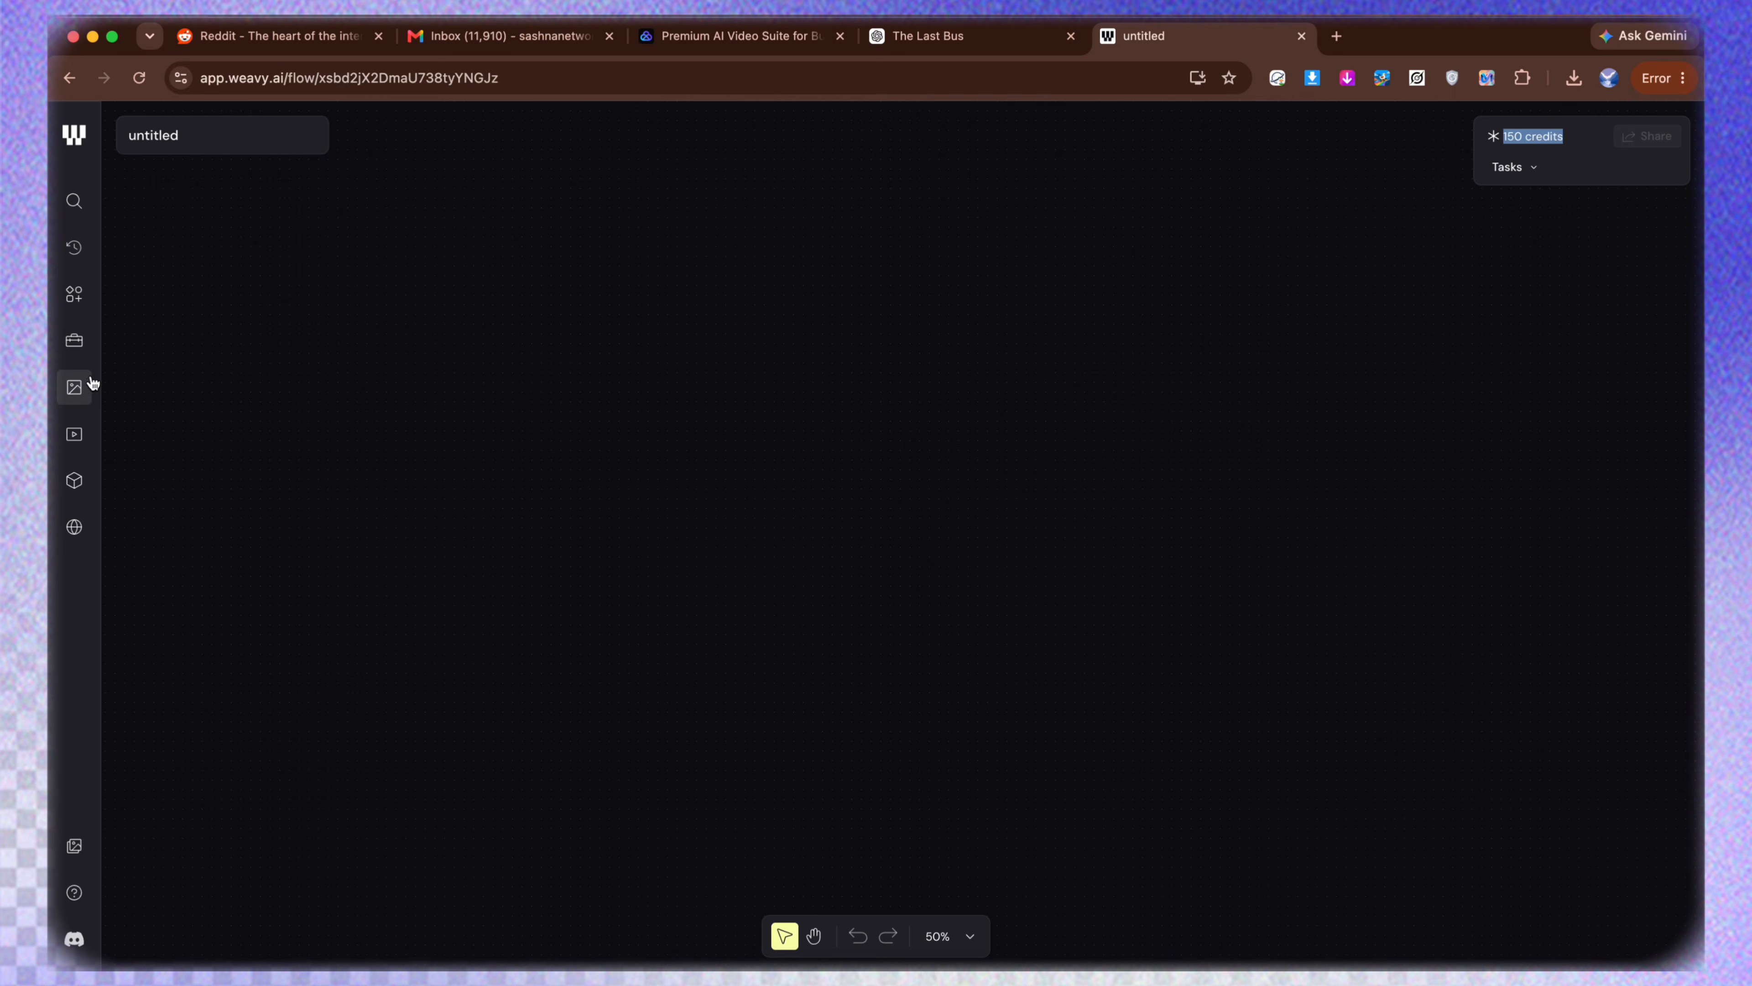
left_click(75, 388)
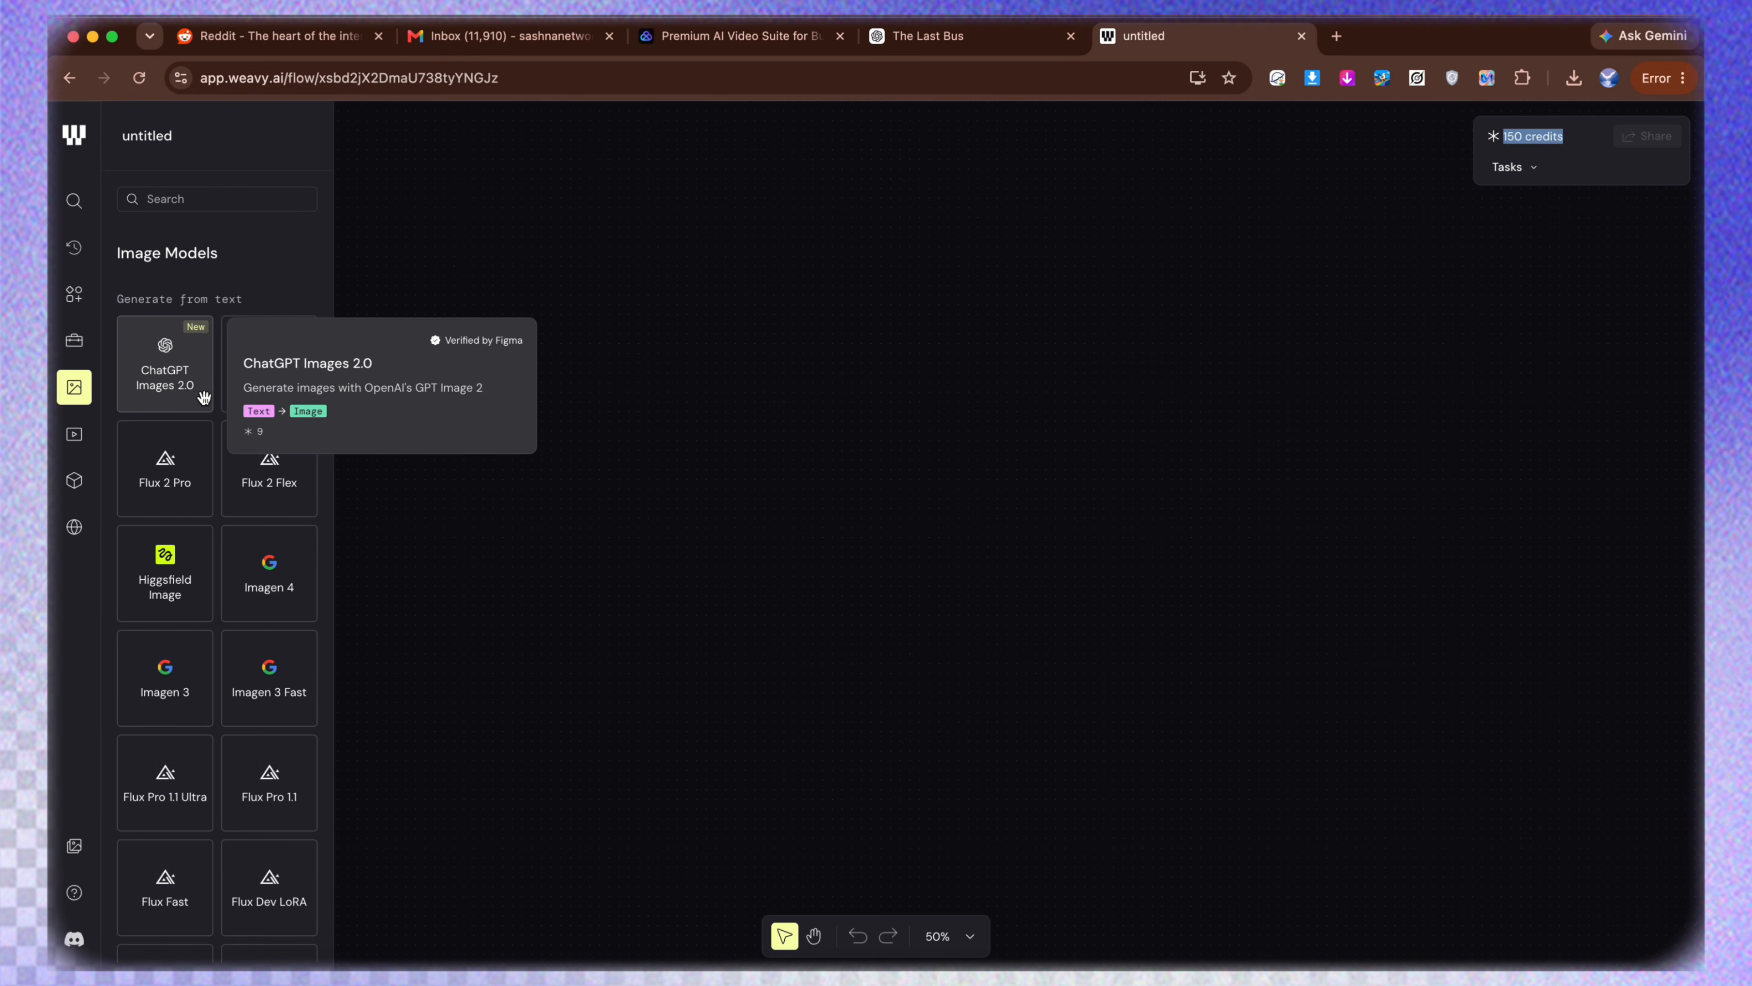
left_click_drag(243, 264, 118, 250)
scroll(231, 441, "down", 10)
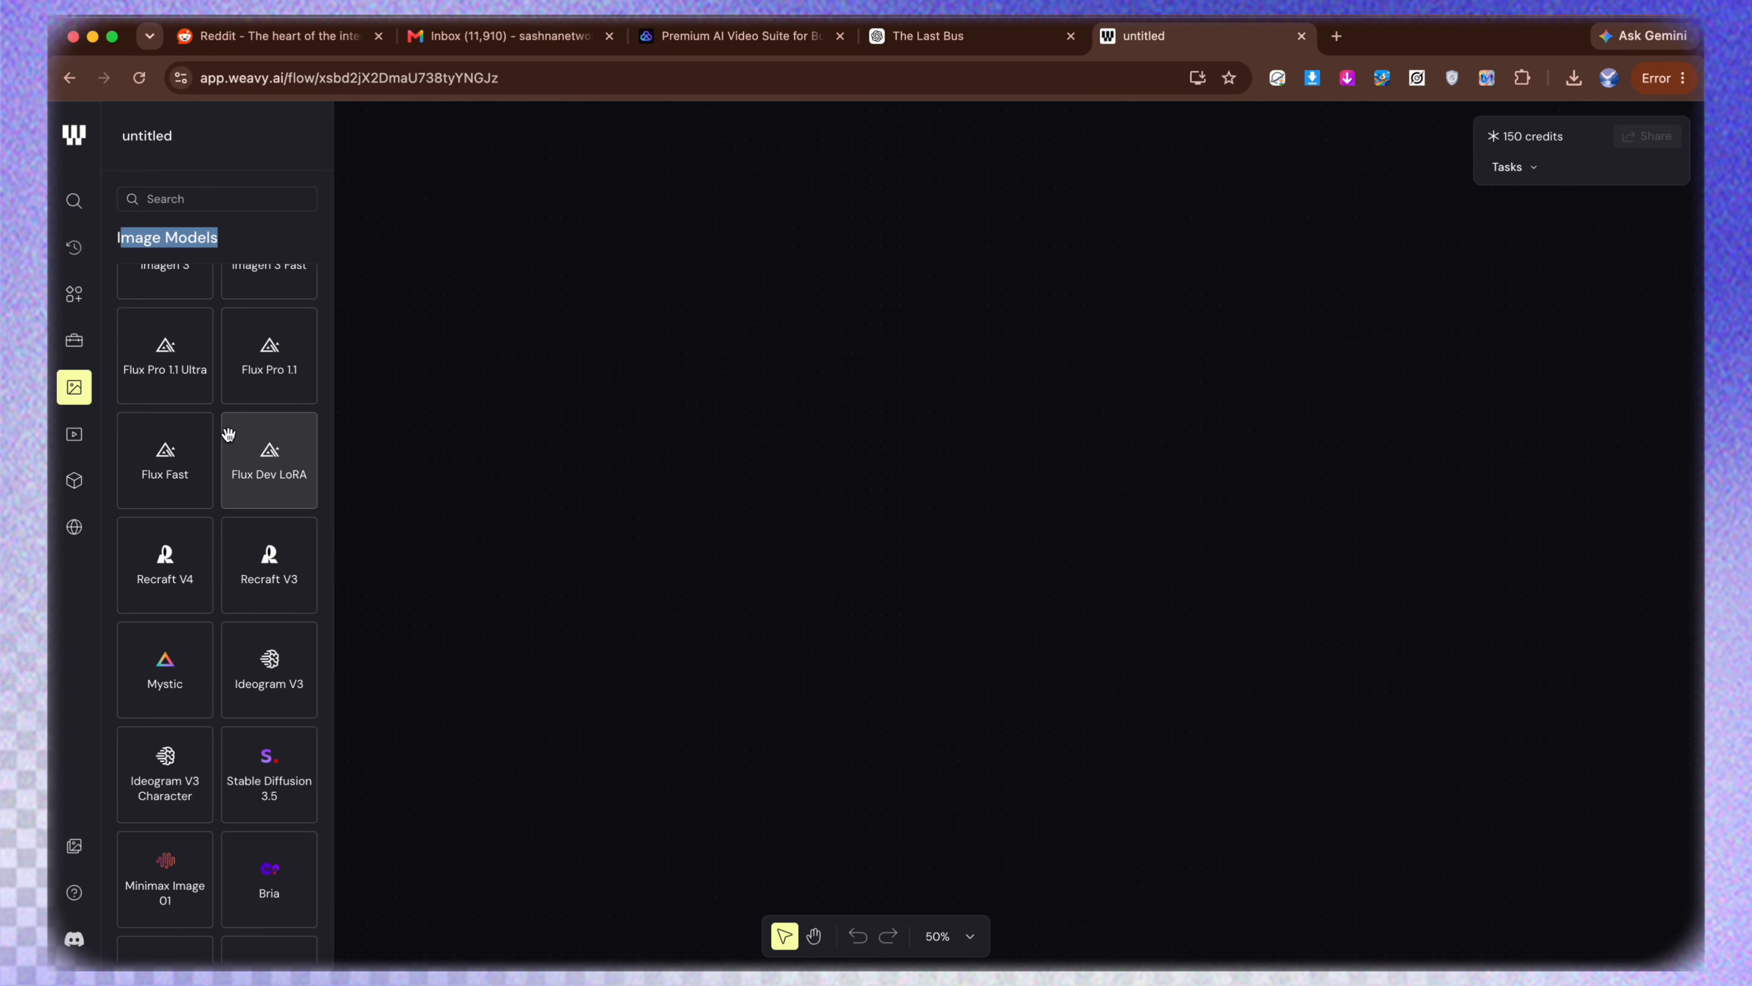
scroll(228, 434, "down", 3)
scroll(228, 434, "up", 10)
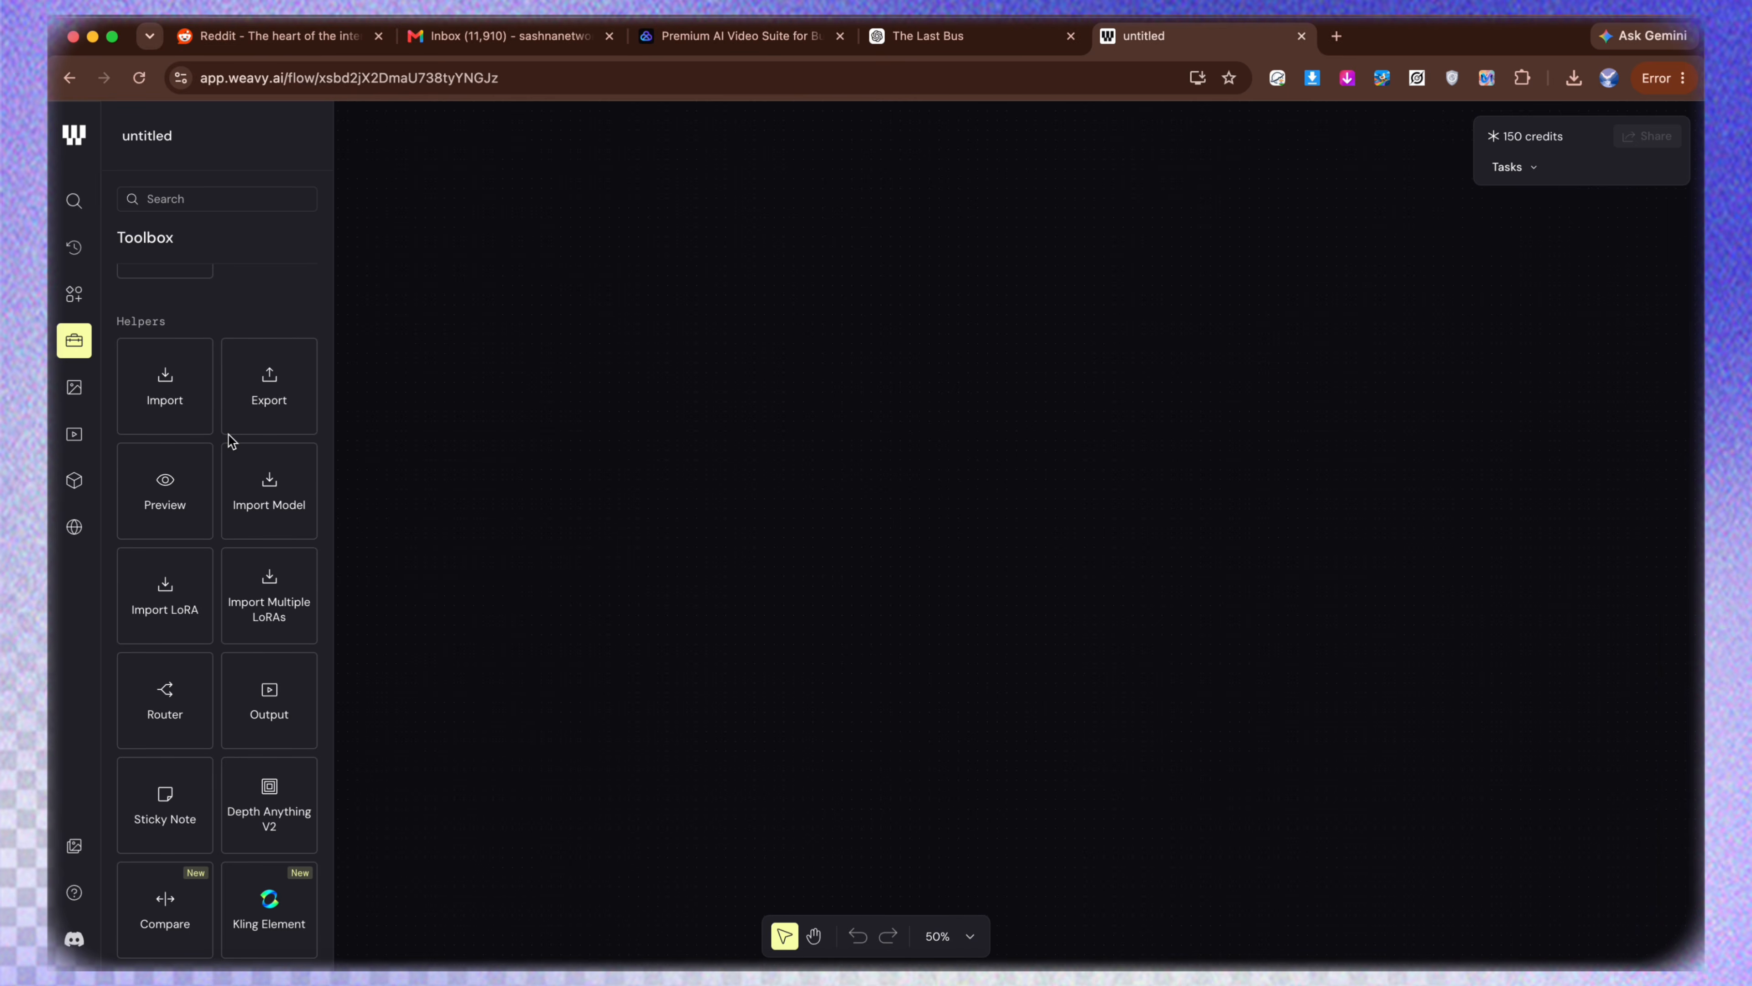
scroll(229, 440, "down", 10)
scroll(231, 442, "down", 1)
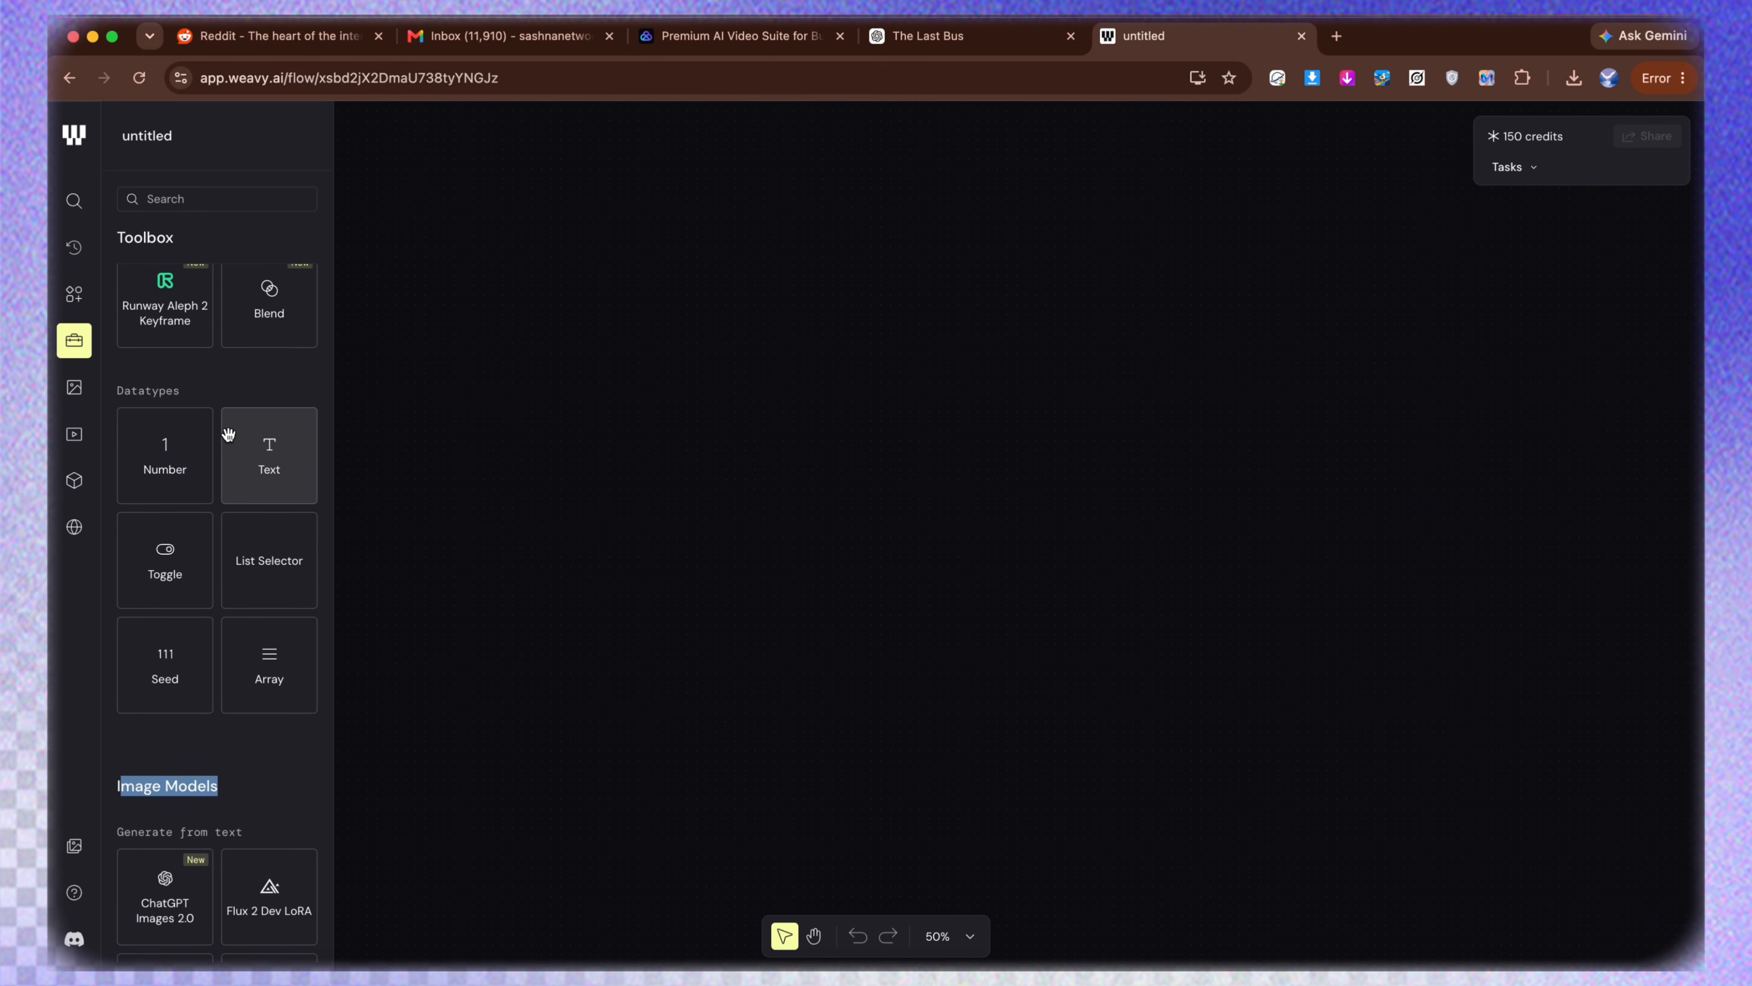
scroll(226, 642, "down", 6)
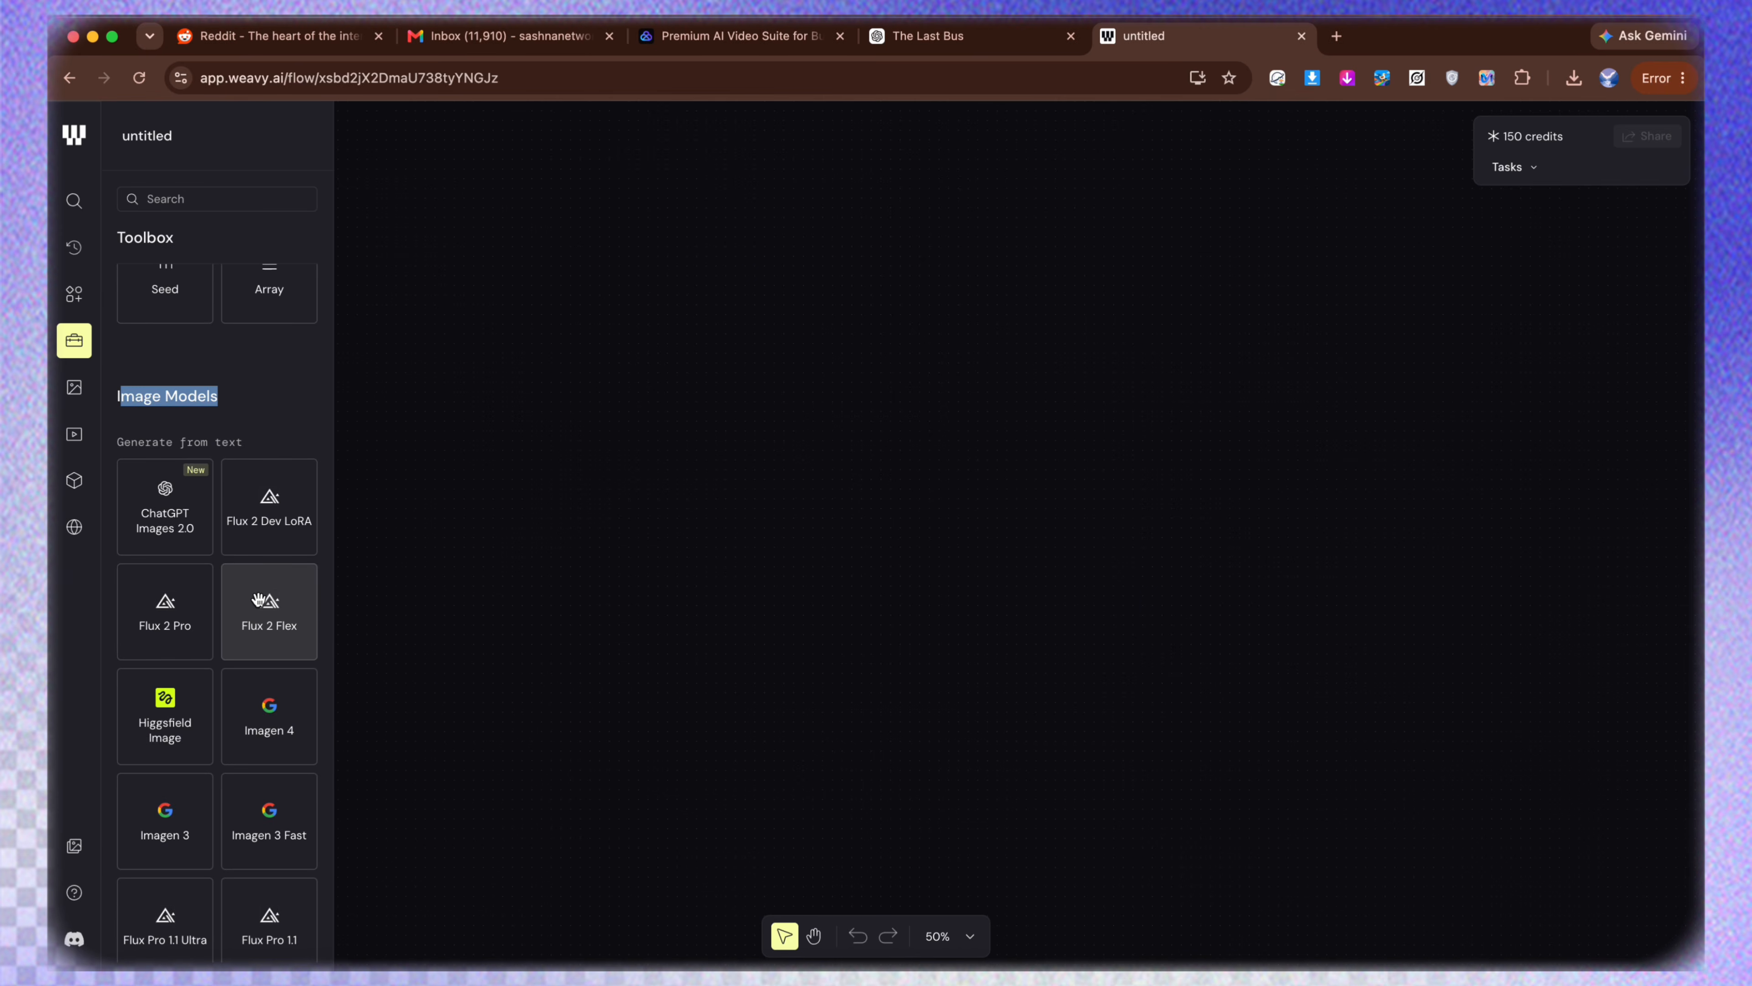
mouse_move(258, 599)
left_click_drag(229, 406, 110, 406)
scroll(160, 437, "down", 15)
scroll(188, 542, "down", 6)
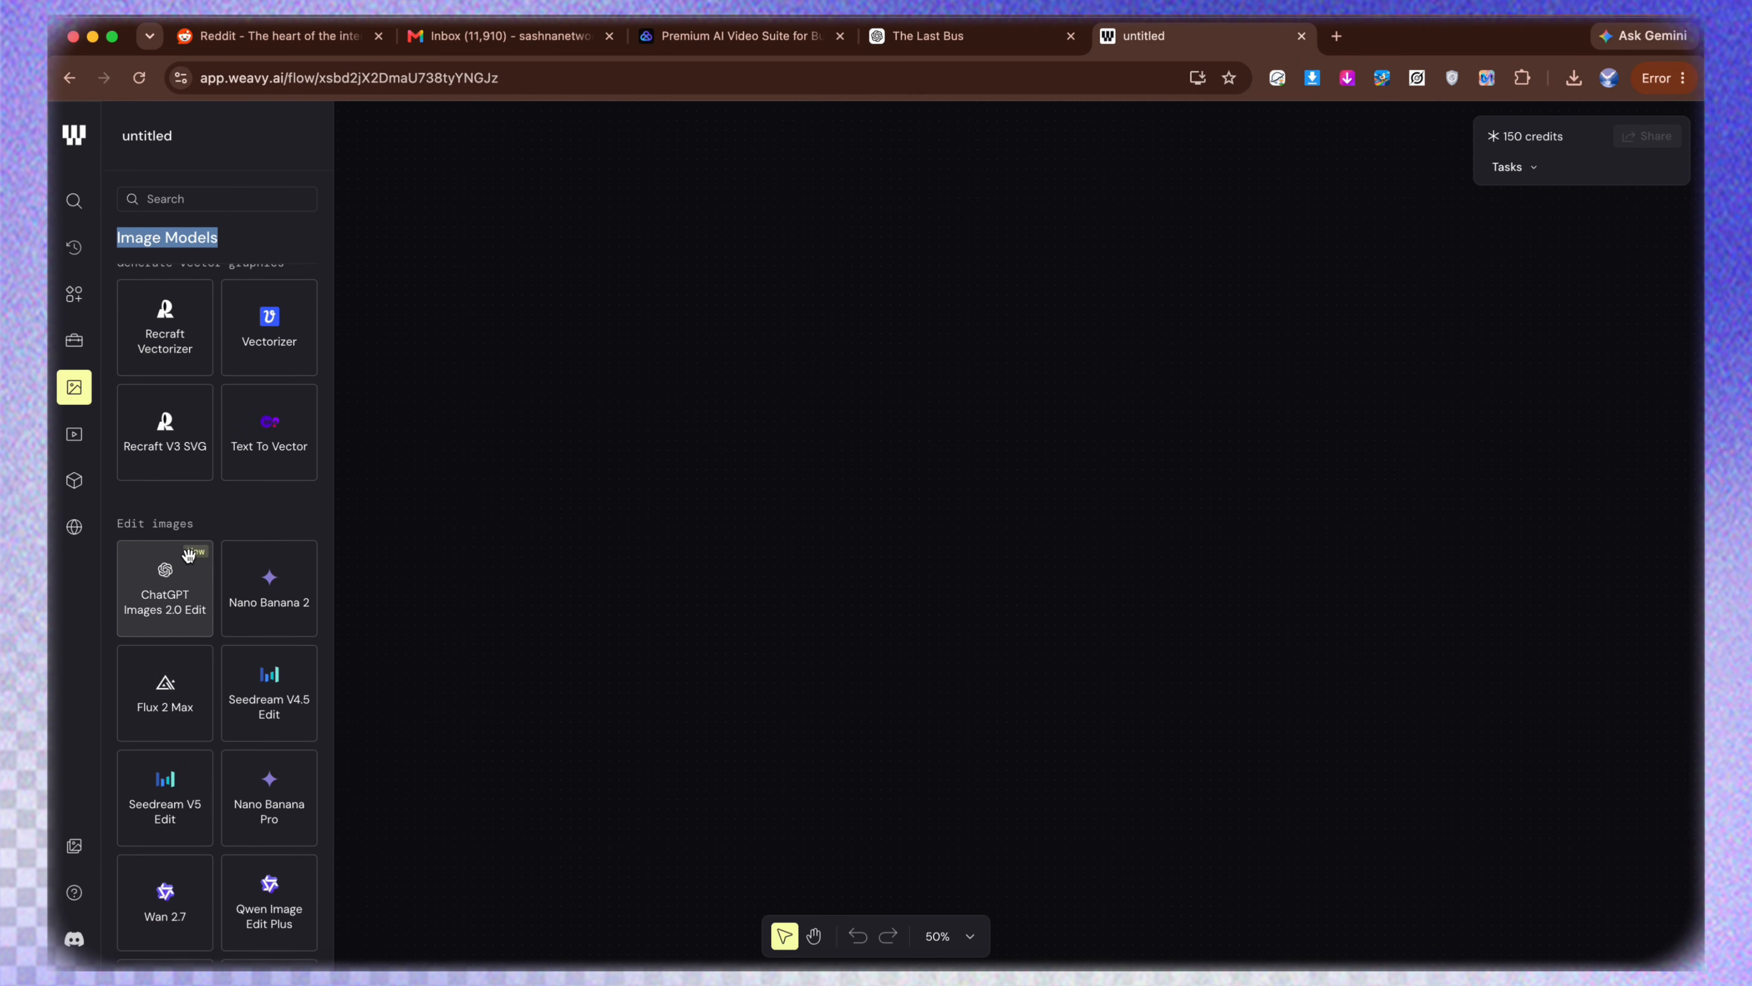
left_click_drag(196, 523, 121, 522)
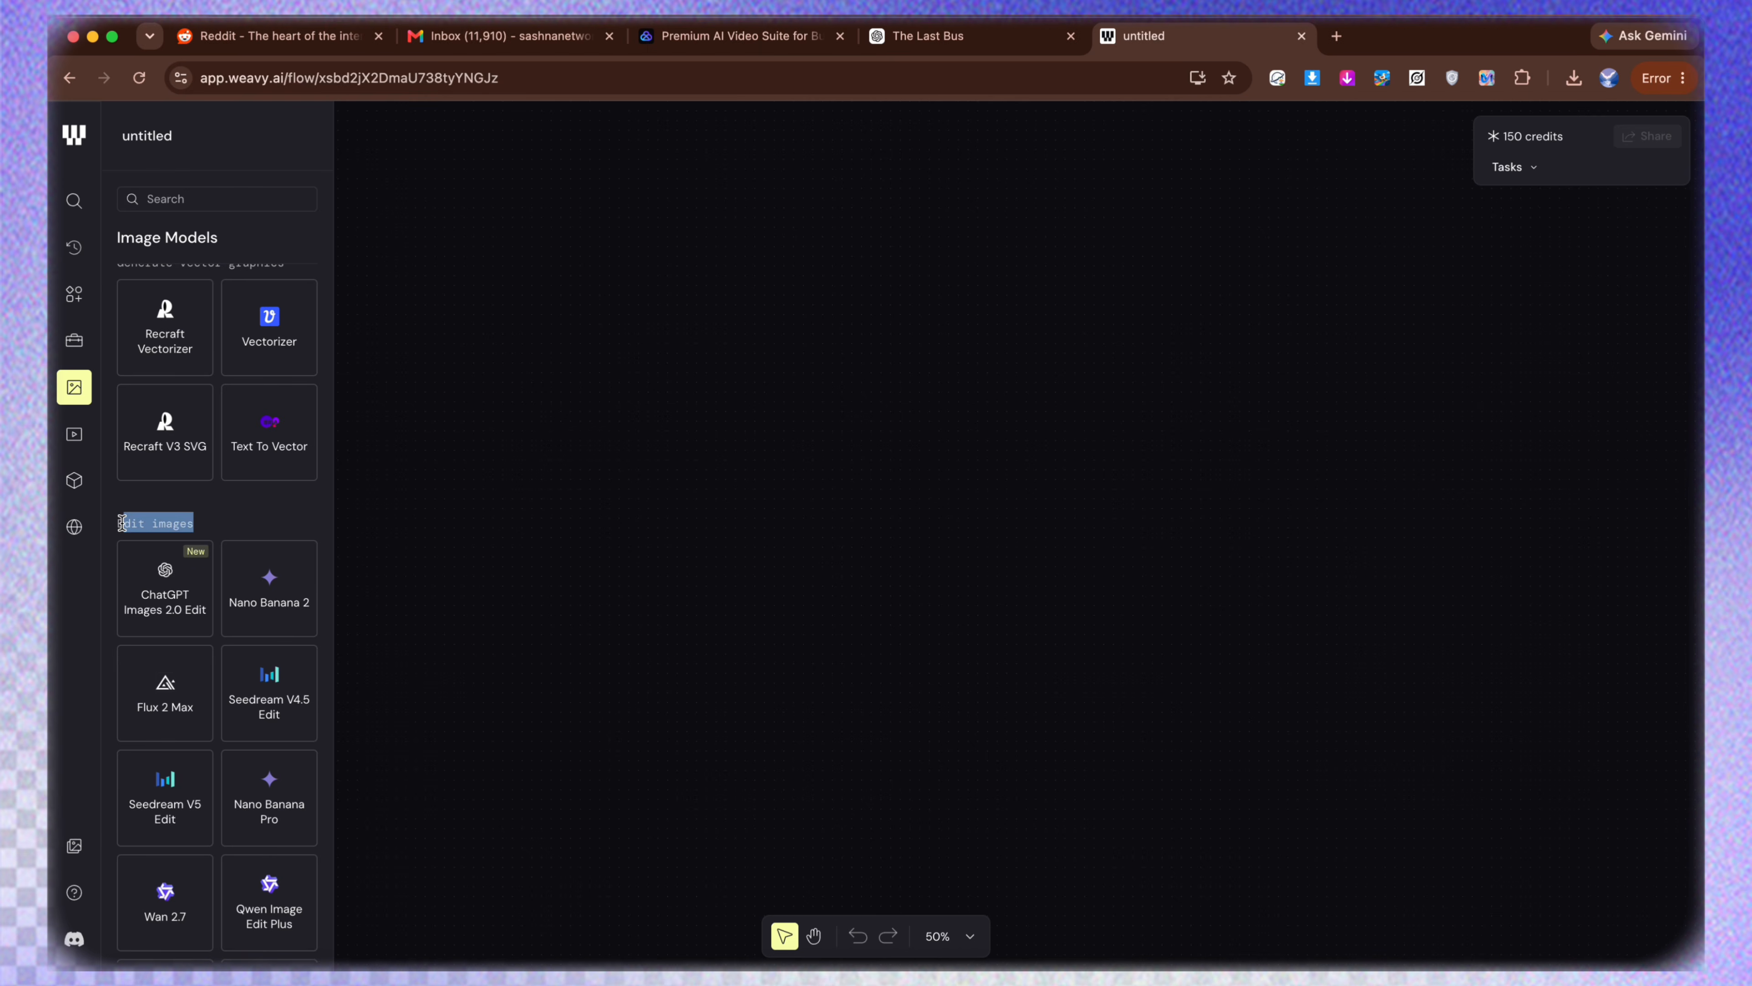
left_click(256, 508)
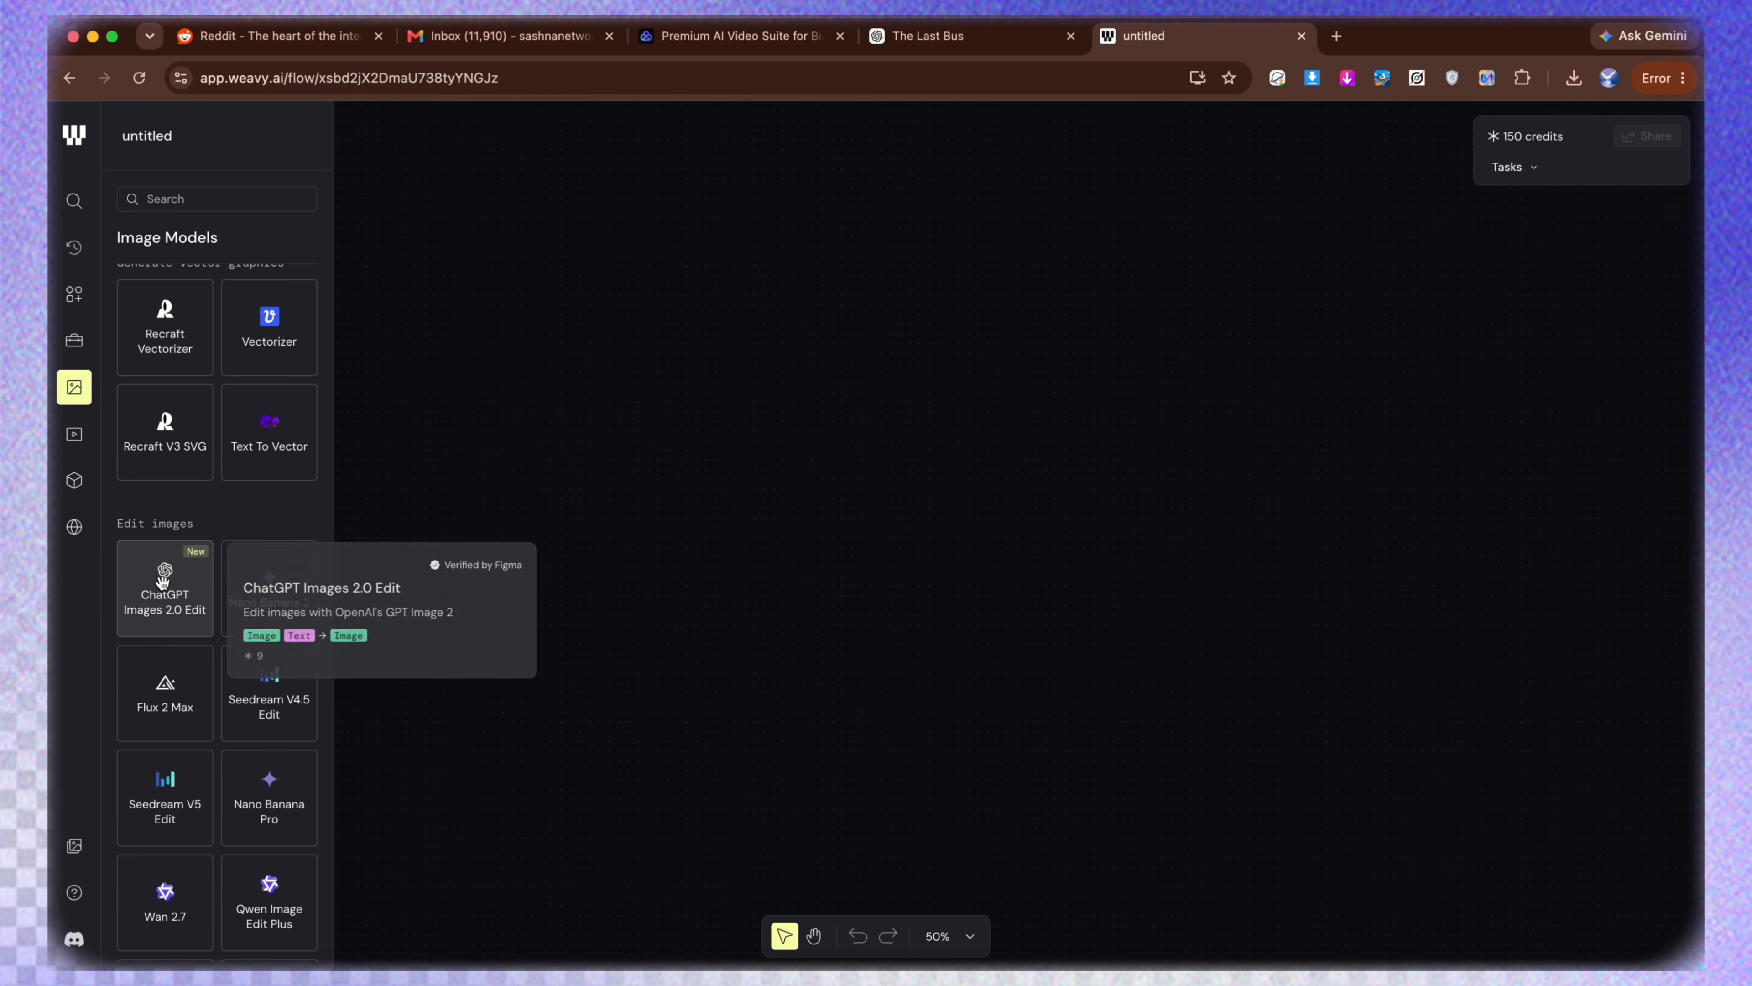
scroll(210, 428, "up", 10)
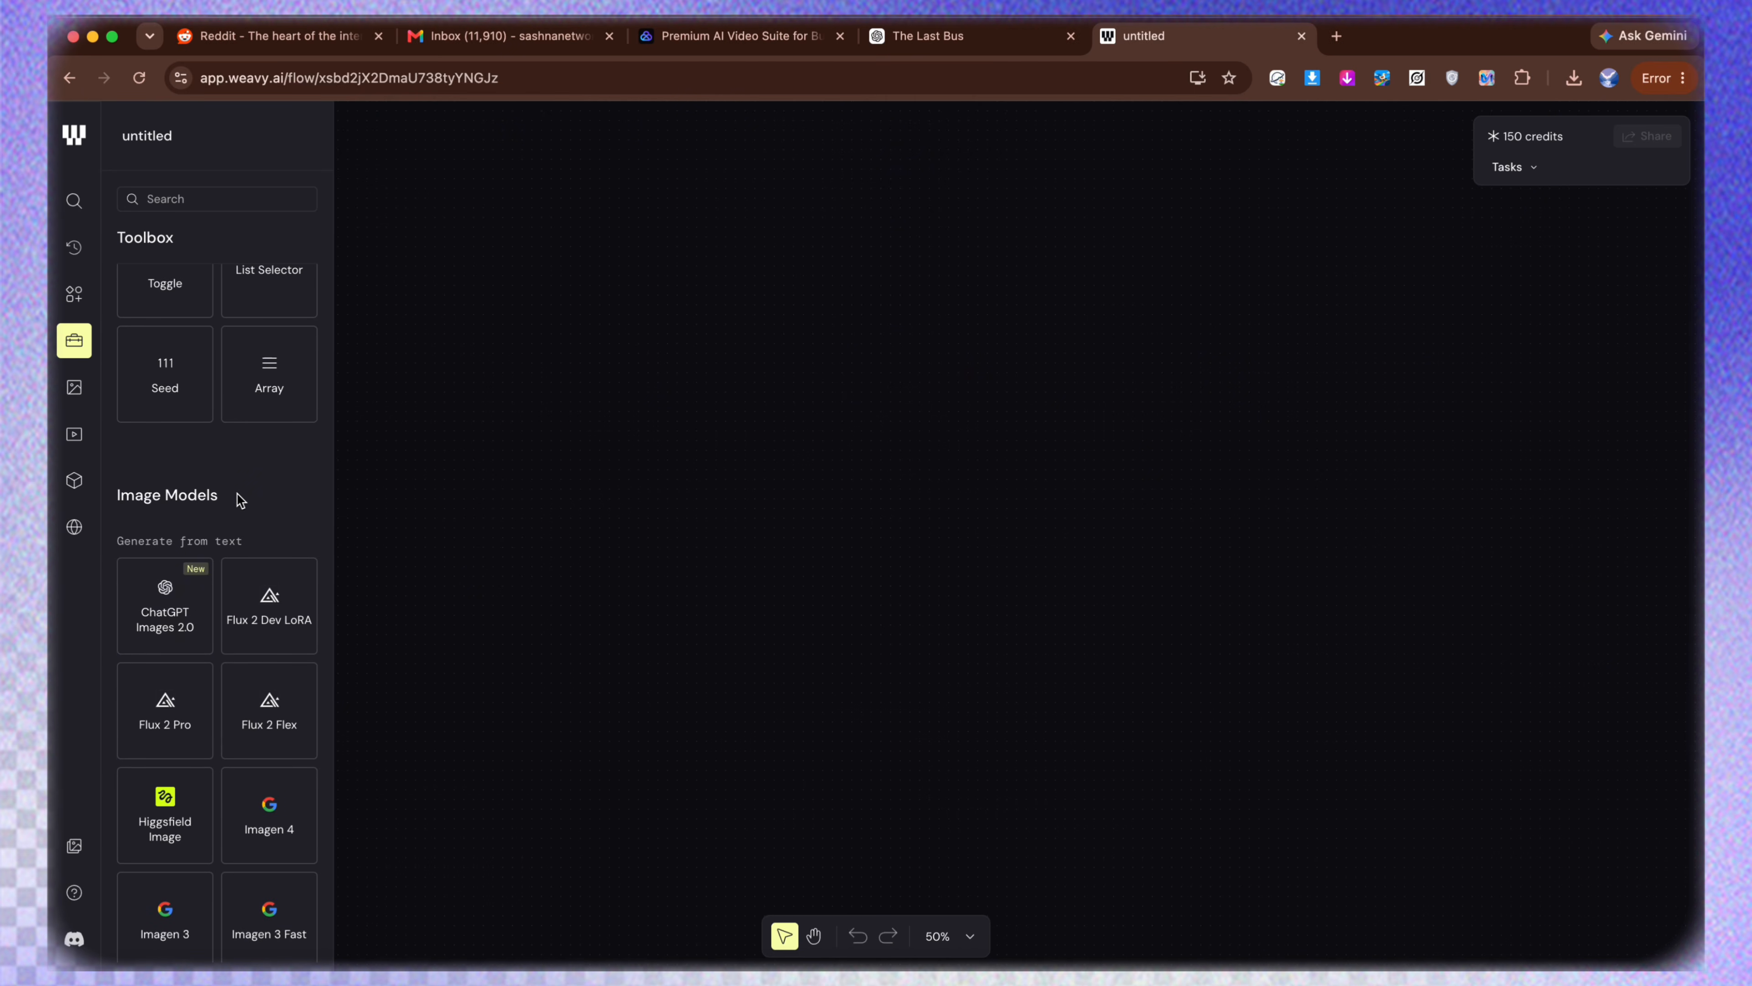
scroll(193, 586, "down", 10)
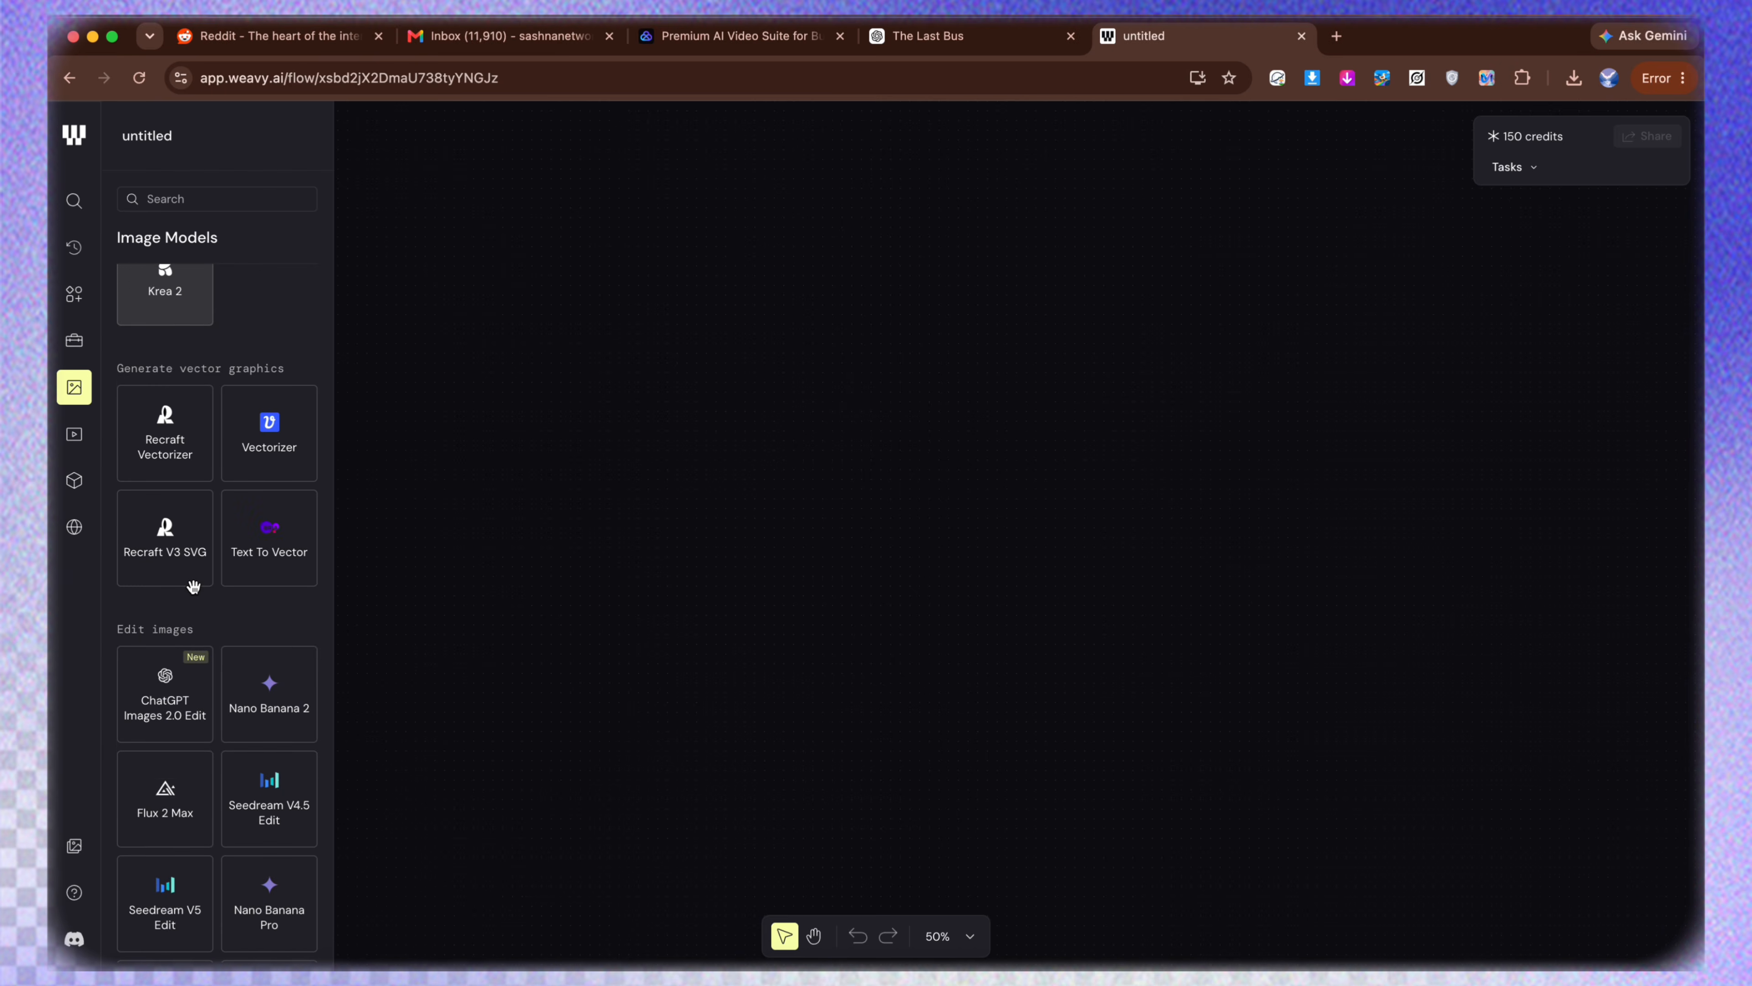
Add a ChatGPT Images 2.0 Edit node to the canvas and attach a Prompt node to its prompt input.
left_click_drag(166, 609, 785, 266)
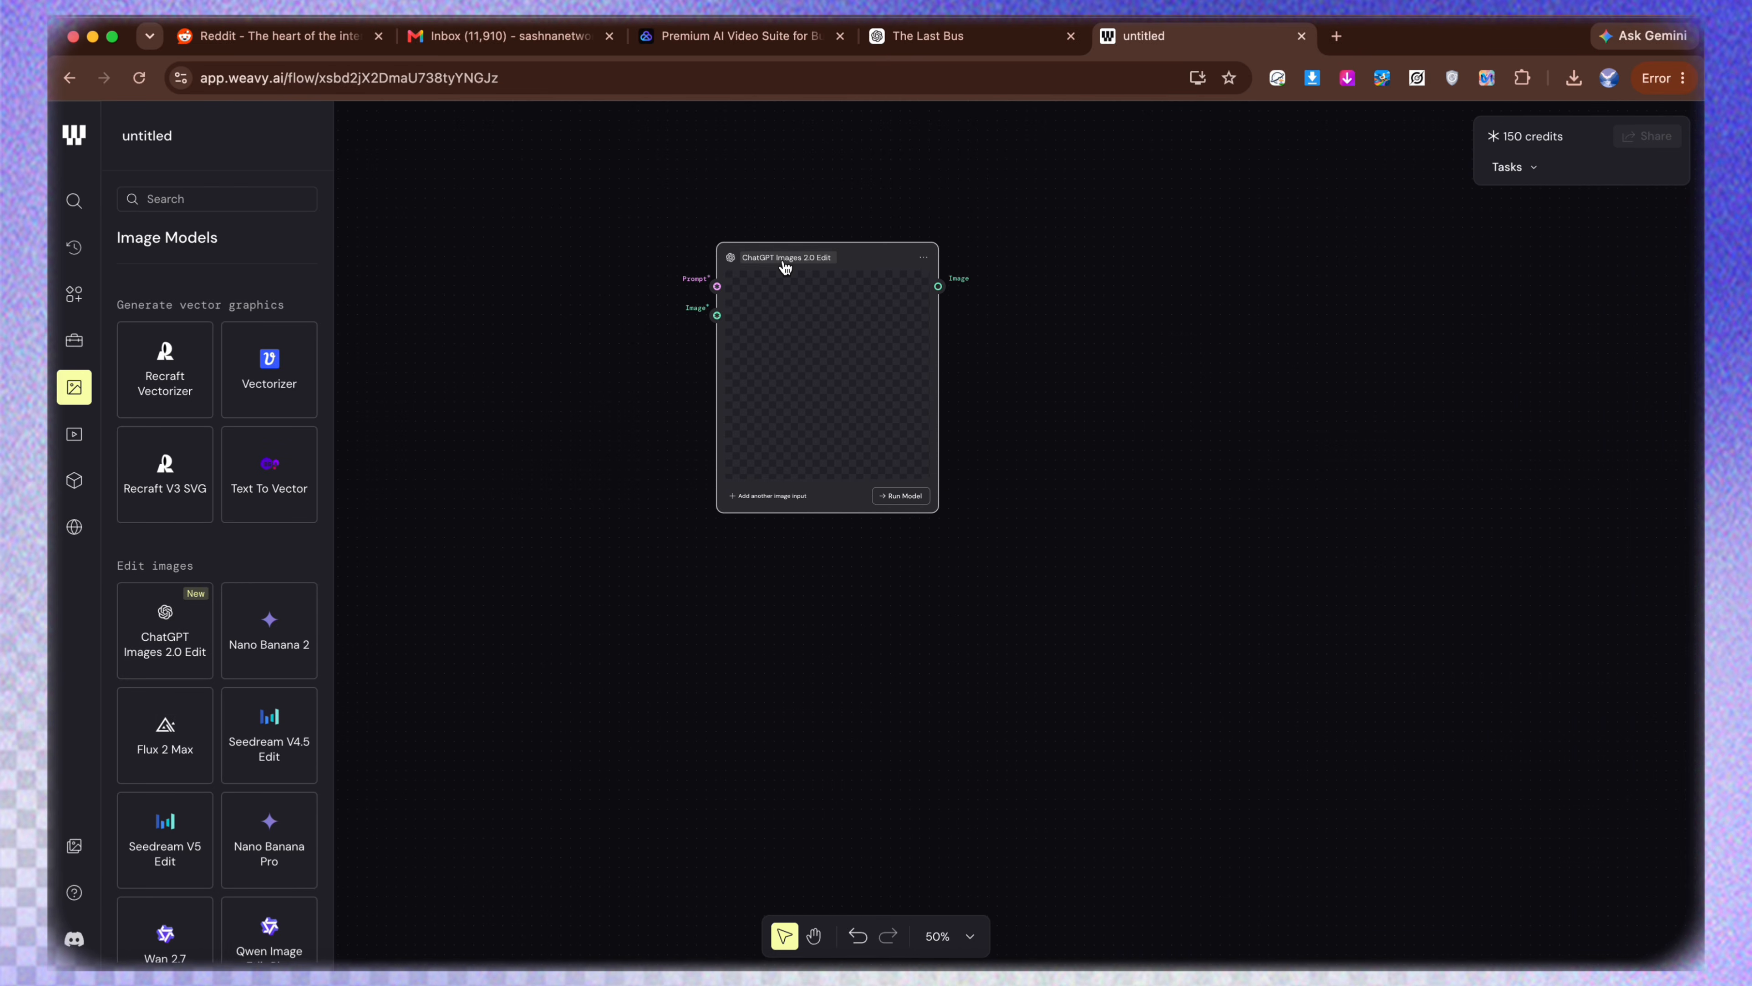
left_click(784, 266)
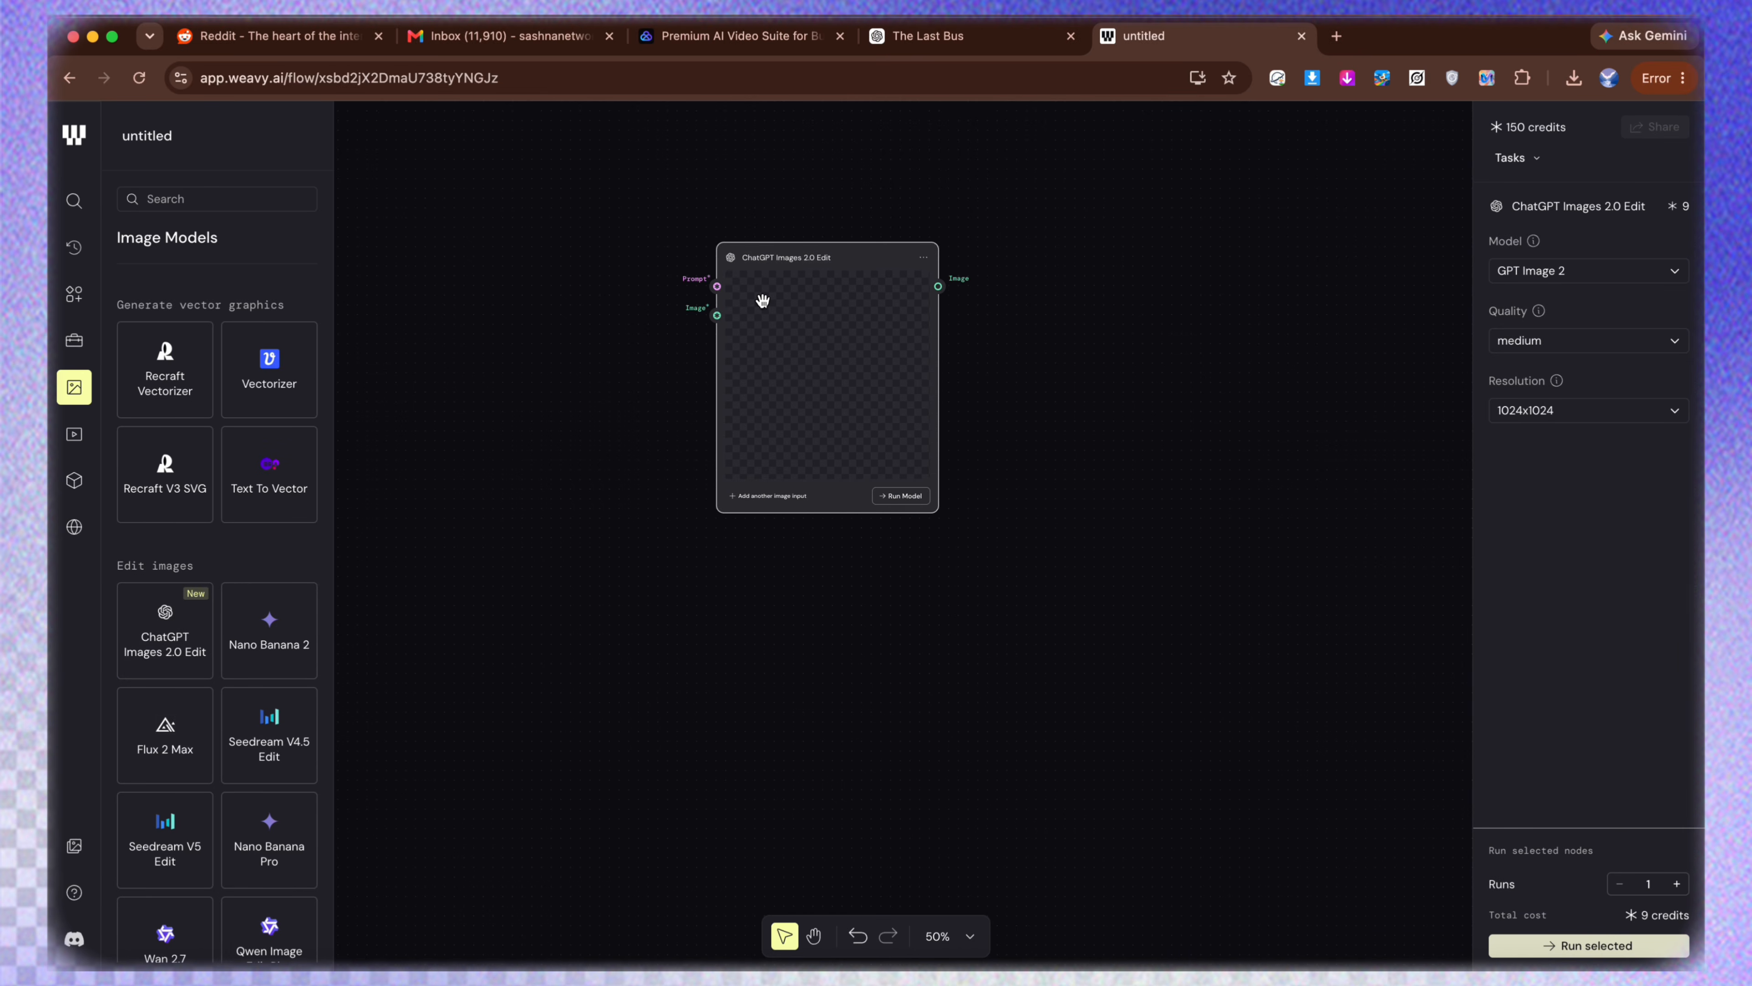
left_click_drag(717, 291, 616, 252)
left_click(698, 287)
left_click_drag(716, 285, 578, 225)
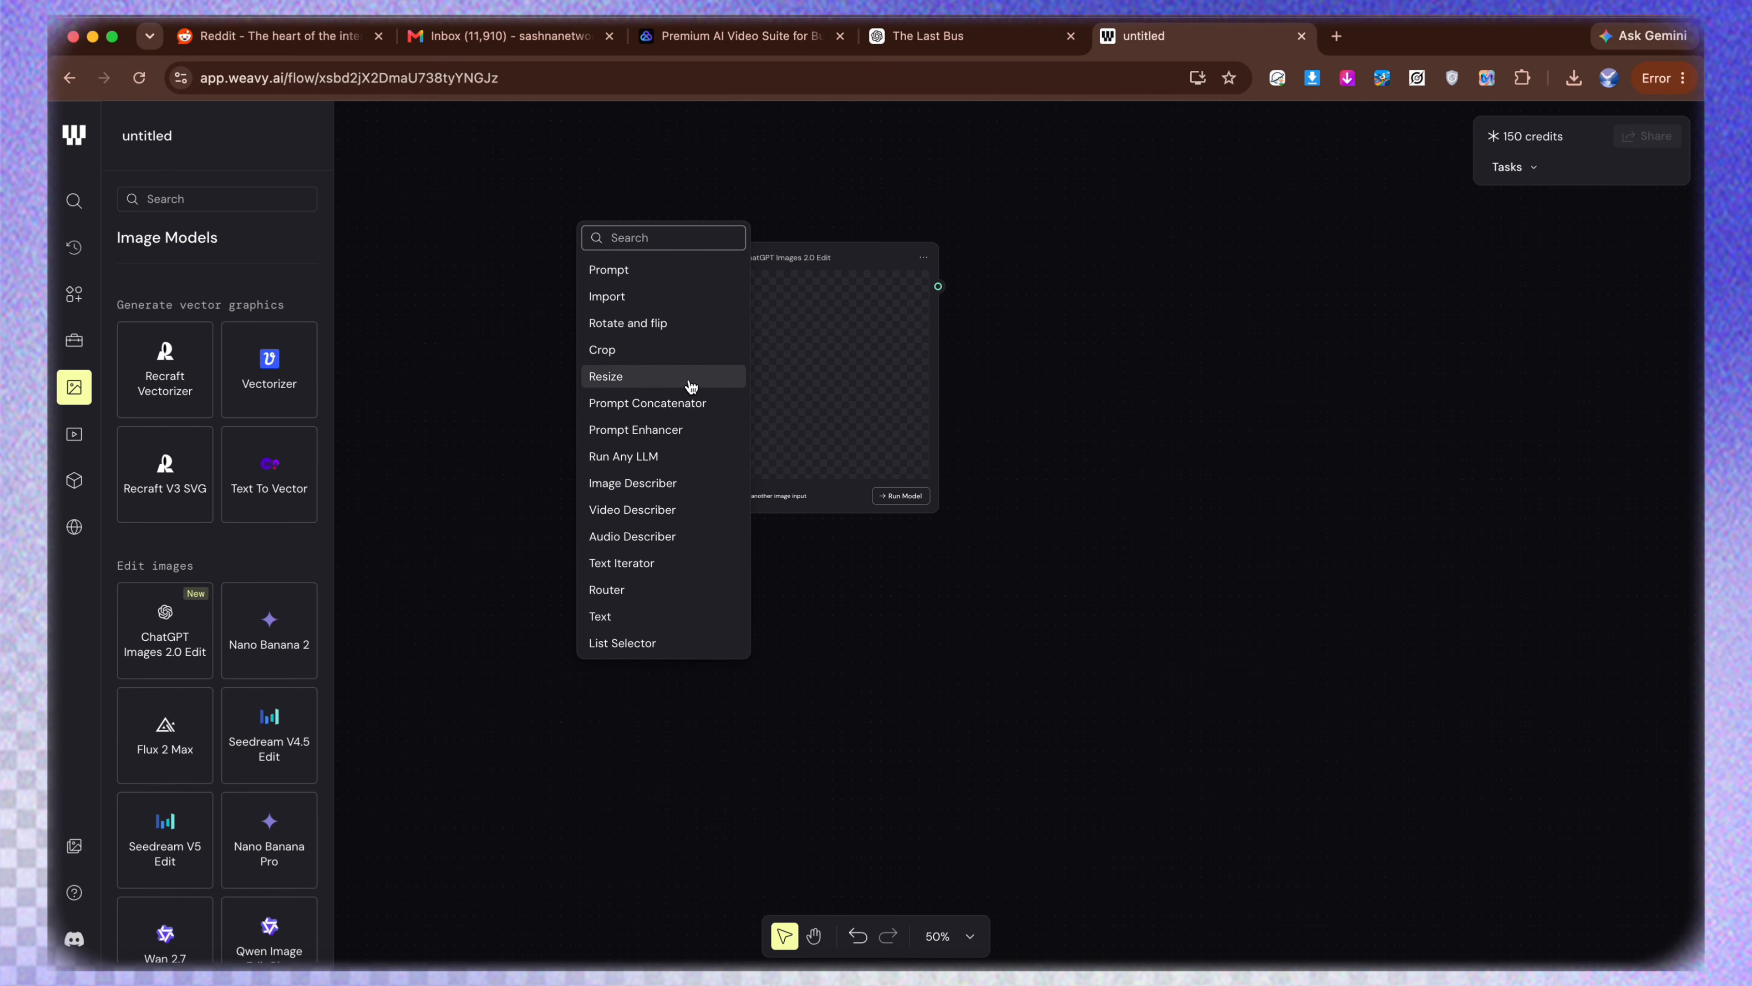
left_click(647, 279)
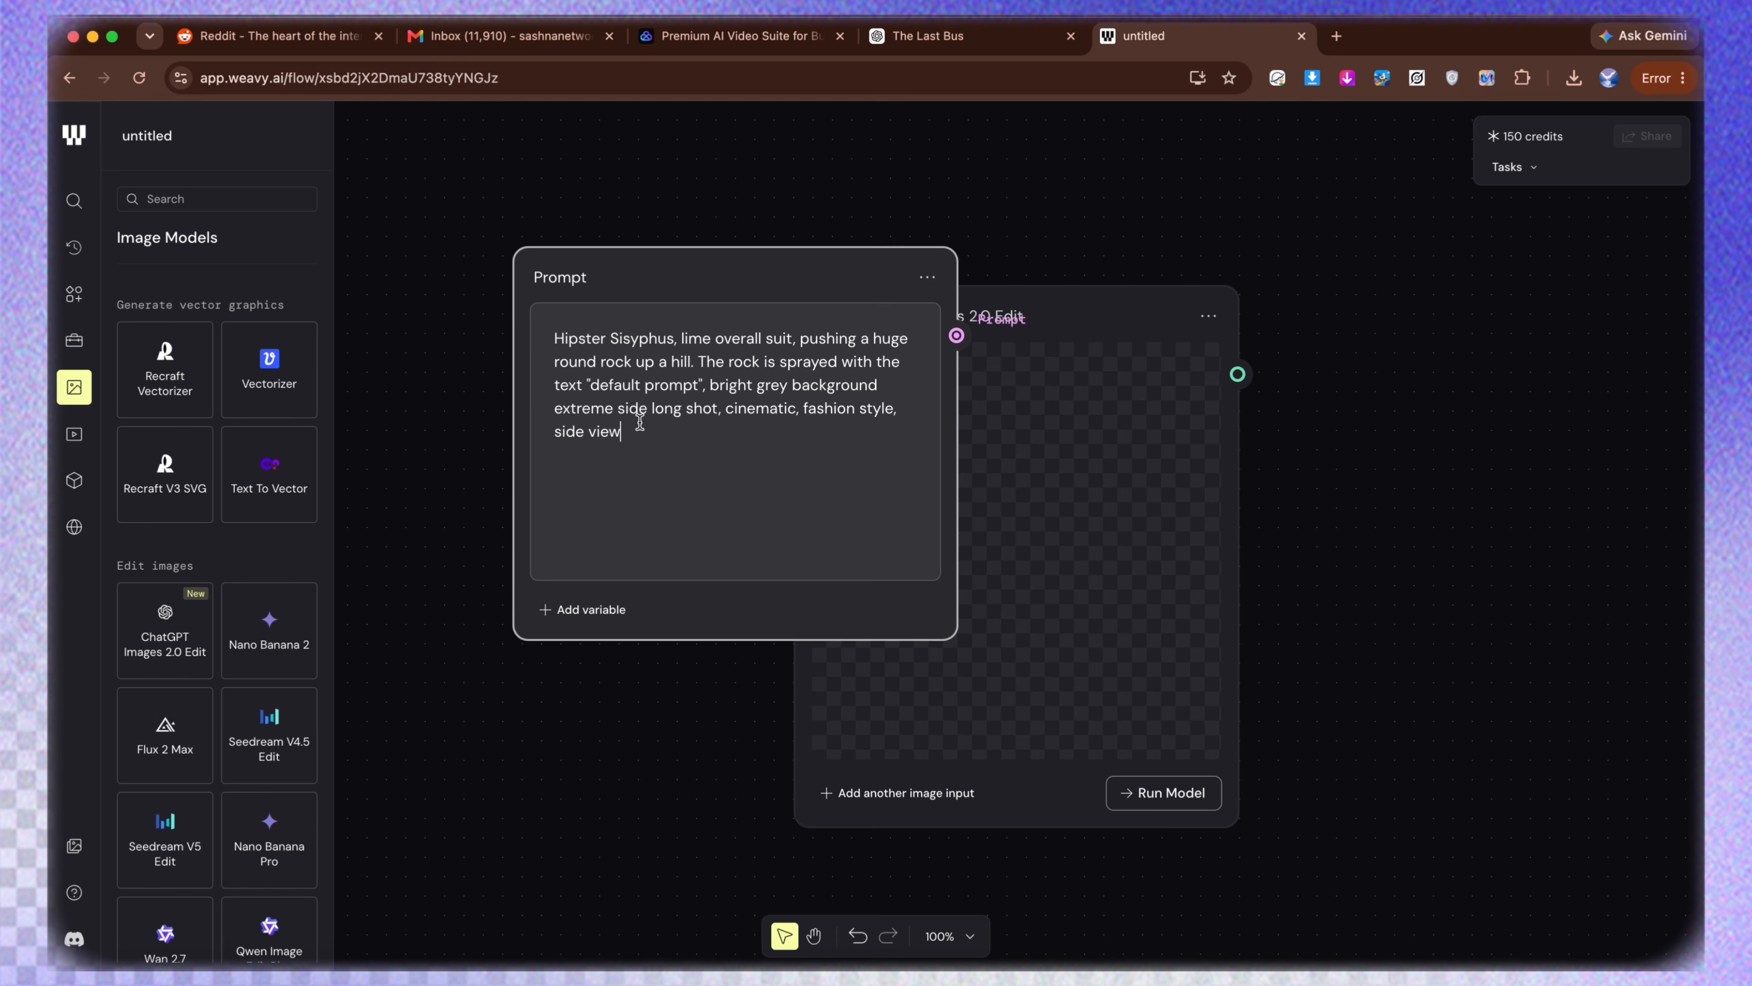
Clear the default text from the Prompt node and move the Prompt and ChatGPT Images 2.0 Edit nodes apart.
left_click_drag(639, 418, 538, 319)
key("BackSpace")
left_click_drag(686, 257, 511, 158)
left_click_drag(902, 302, 1008, 254)
Attach an Import node to the image input of the ChatGPT Images 2.0 Edit node and place it below the Prompt node.
left_click_drag(902, 384, 693, 629)
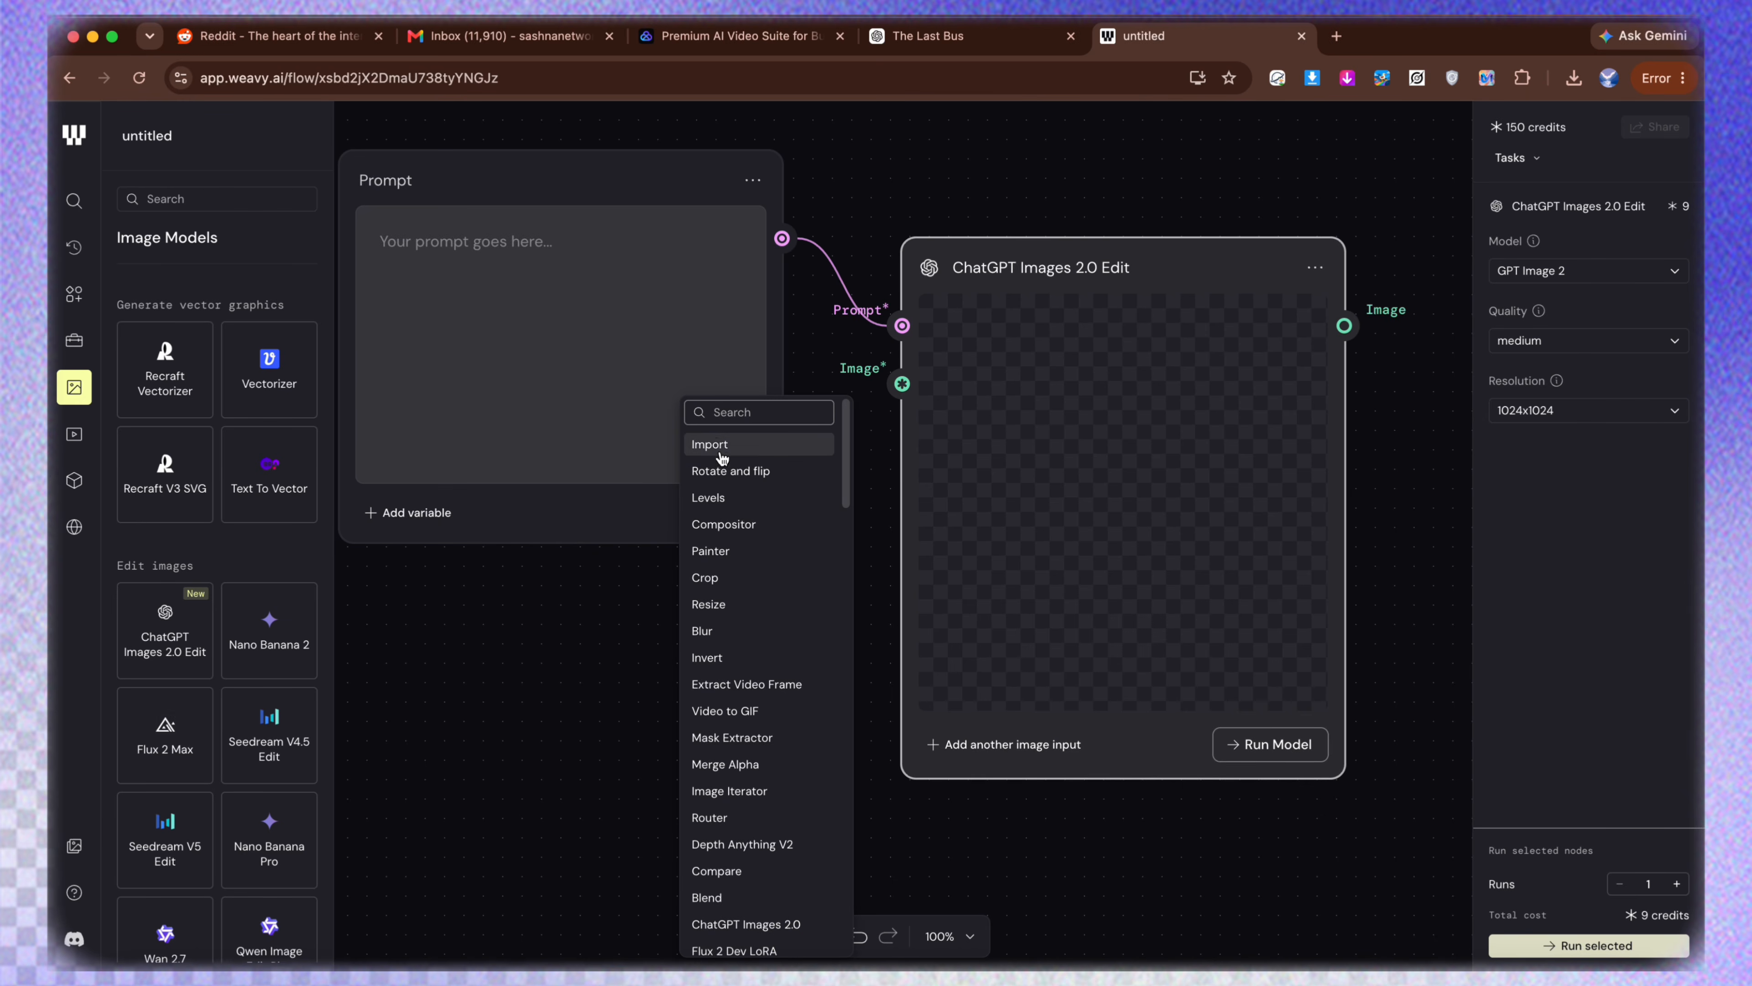
scroll(728, 580, "down", 3)
scroll(735, 652, "down", 5)
scroll(769, 655, "up", 10)
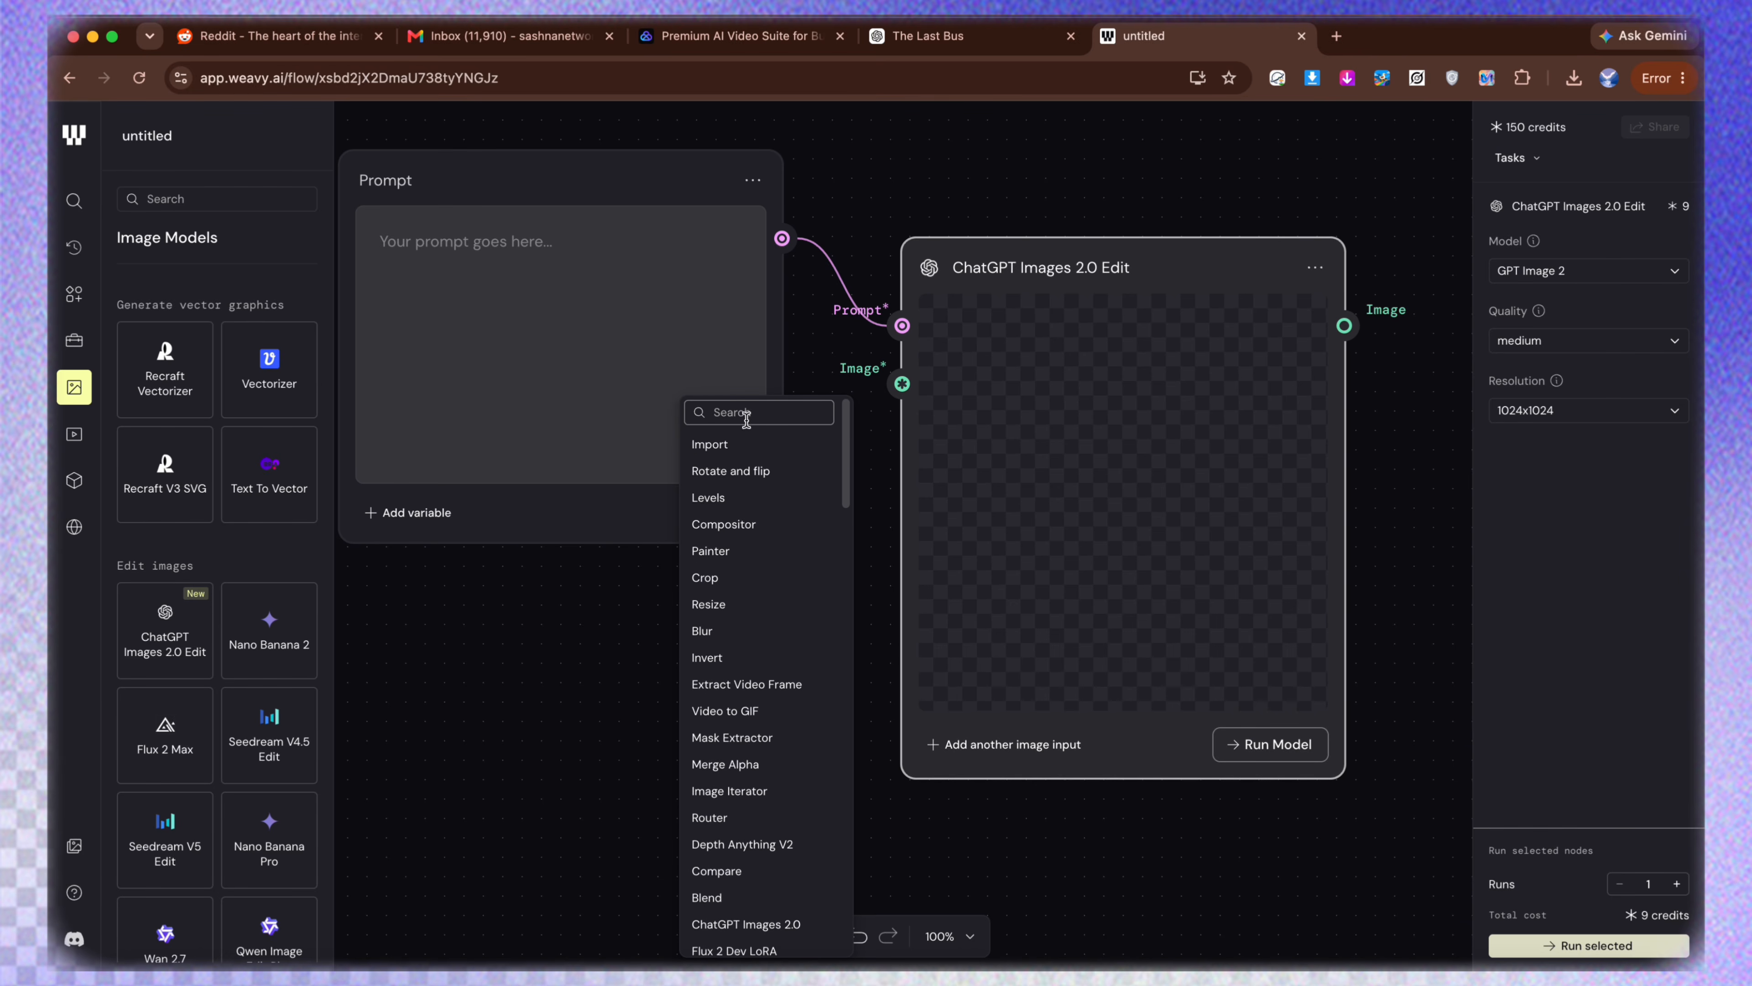
left_click(710, 444)
left_click_drag(892, 644, 535, 538)
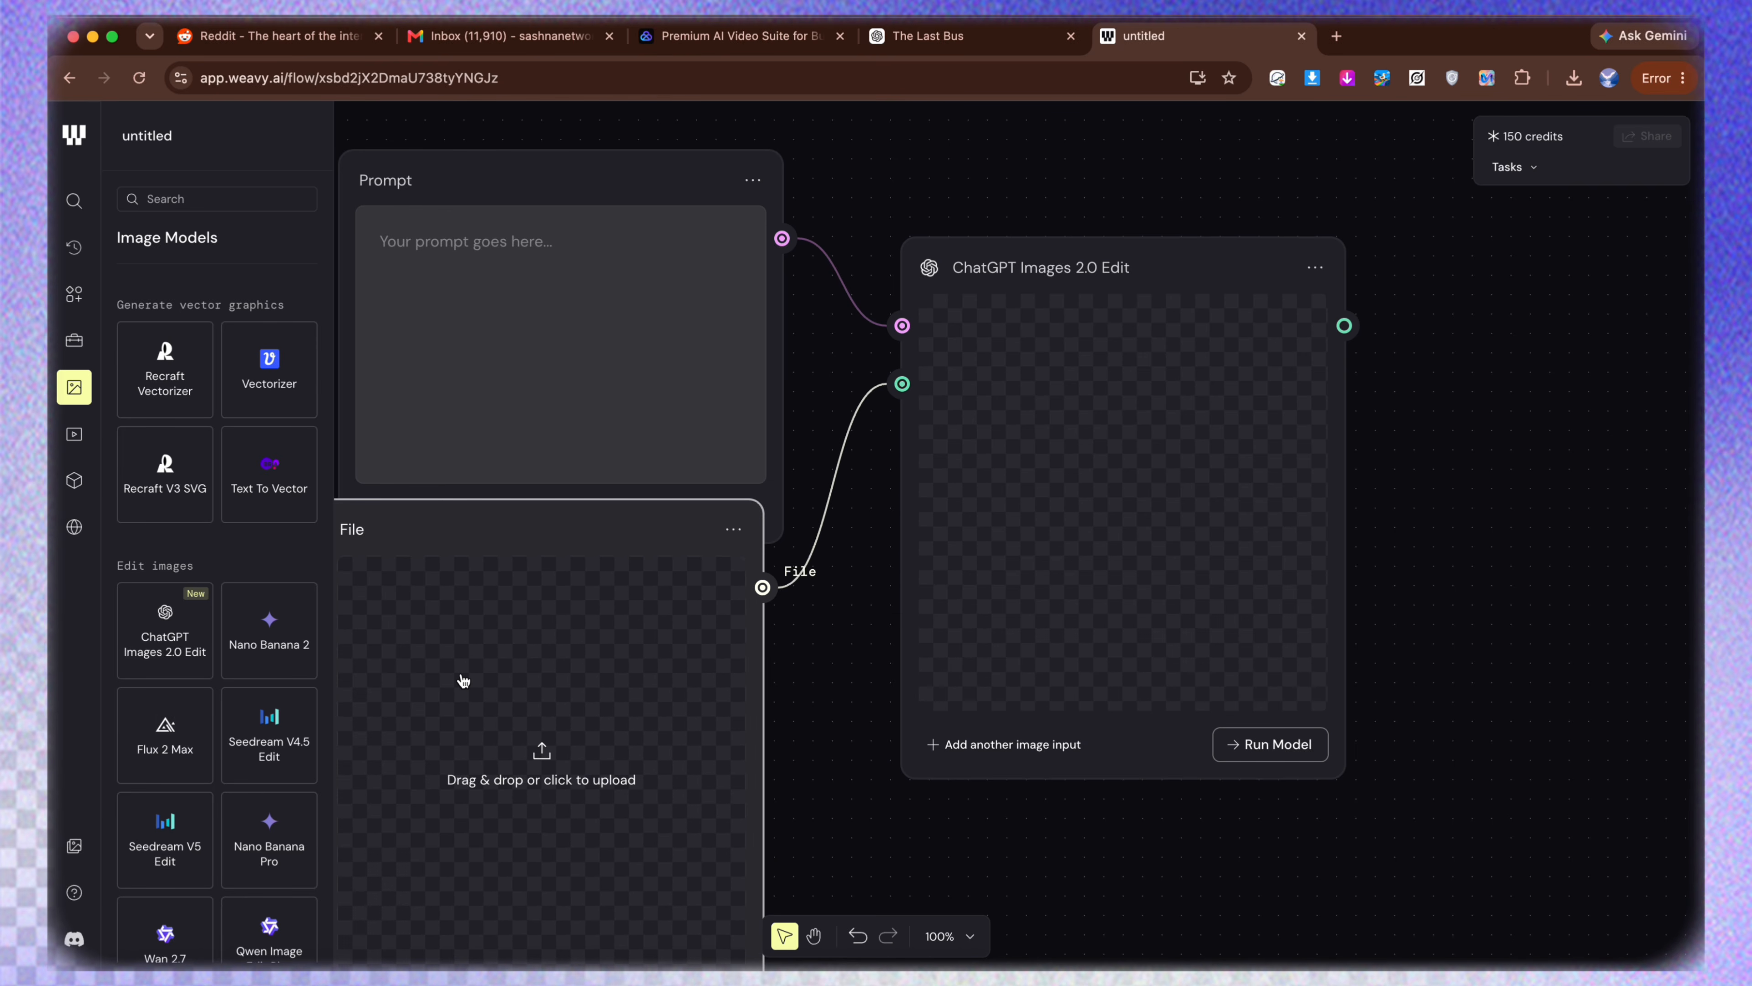
Open chatgpt.com in a new browser tab and send "suggets one image prompt indina village couple talking".
left_click(1330, 37)
type("chatgpt.com")
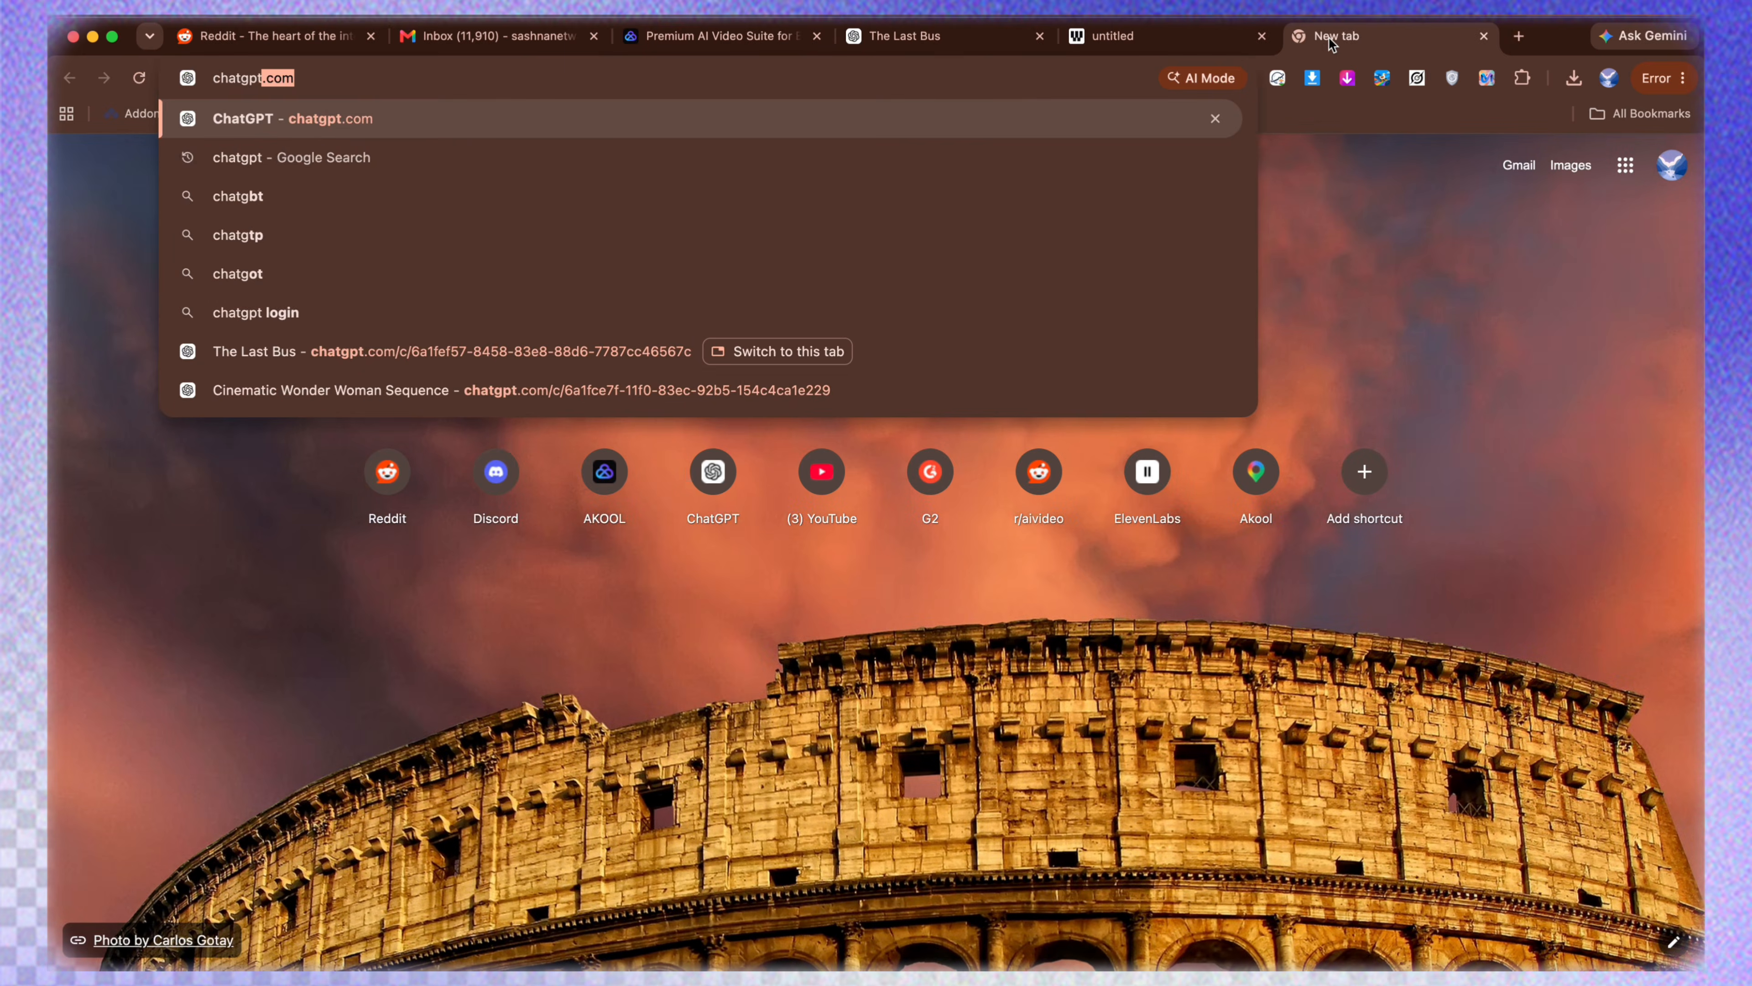
key("Return")
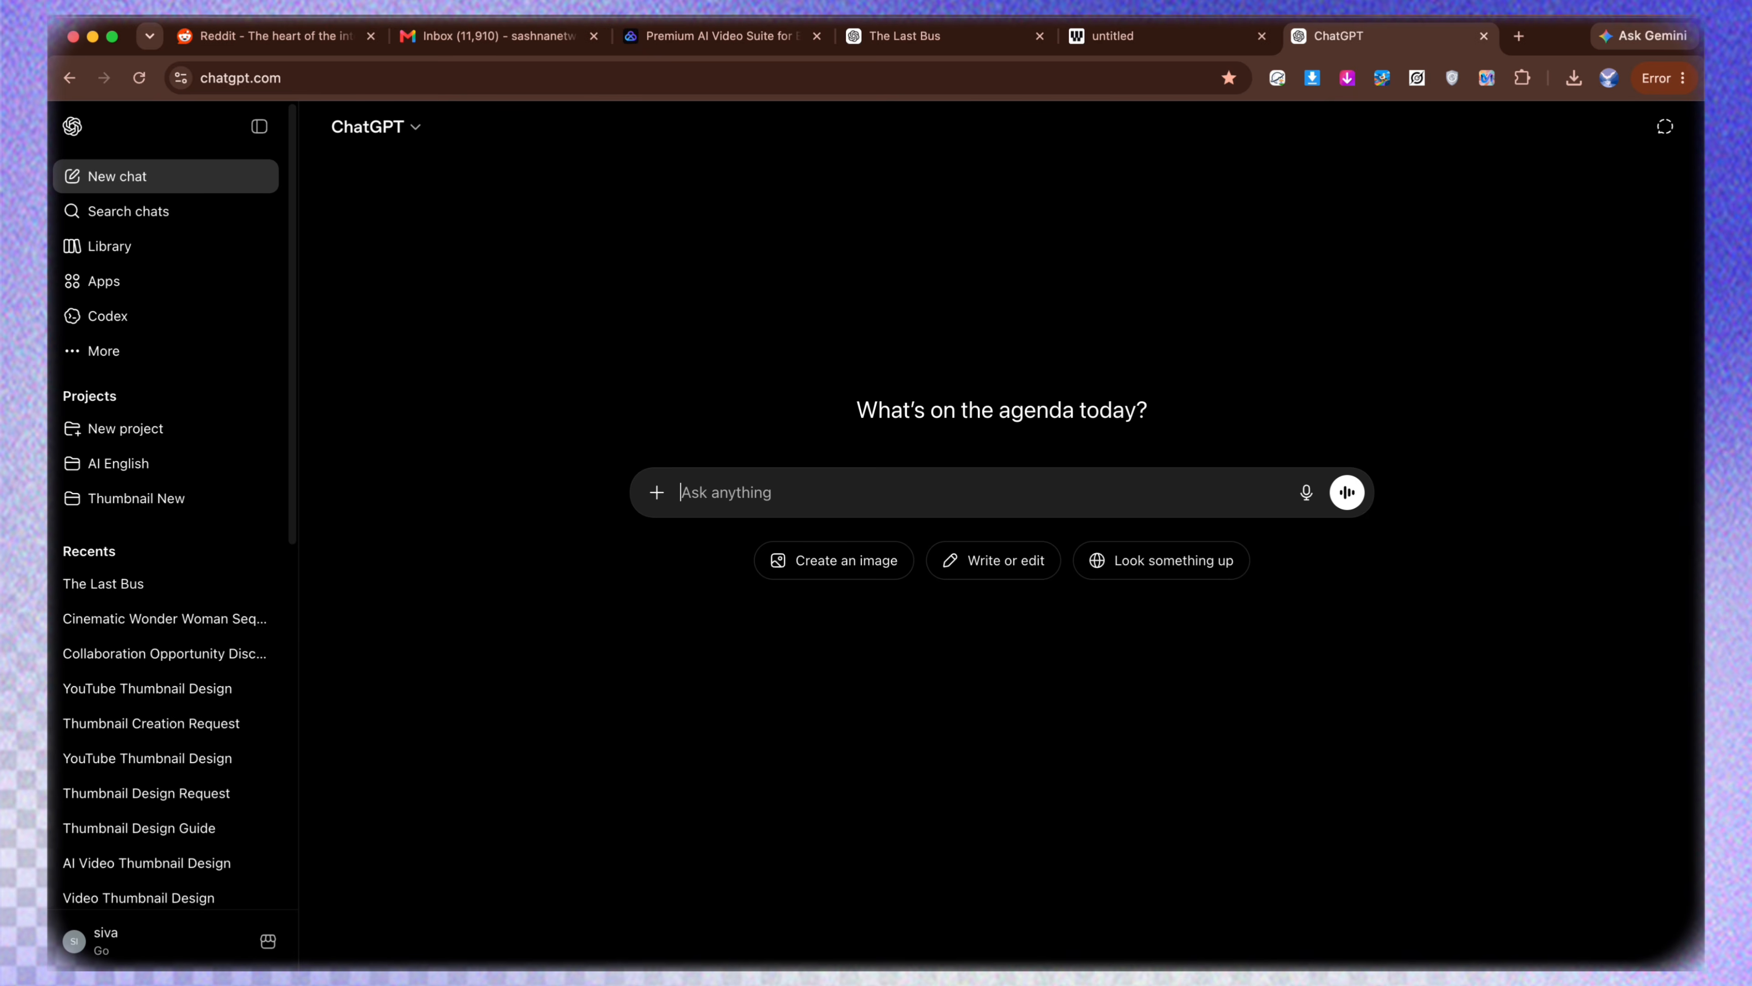
type("suggets one image prompt indina village couple talking")
key("Return")
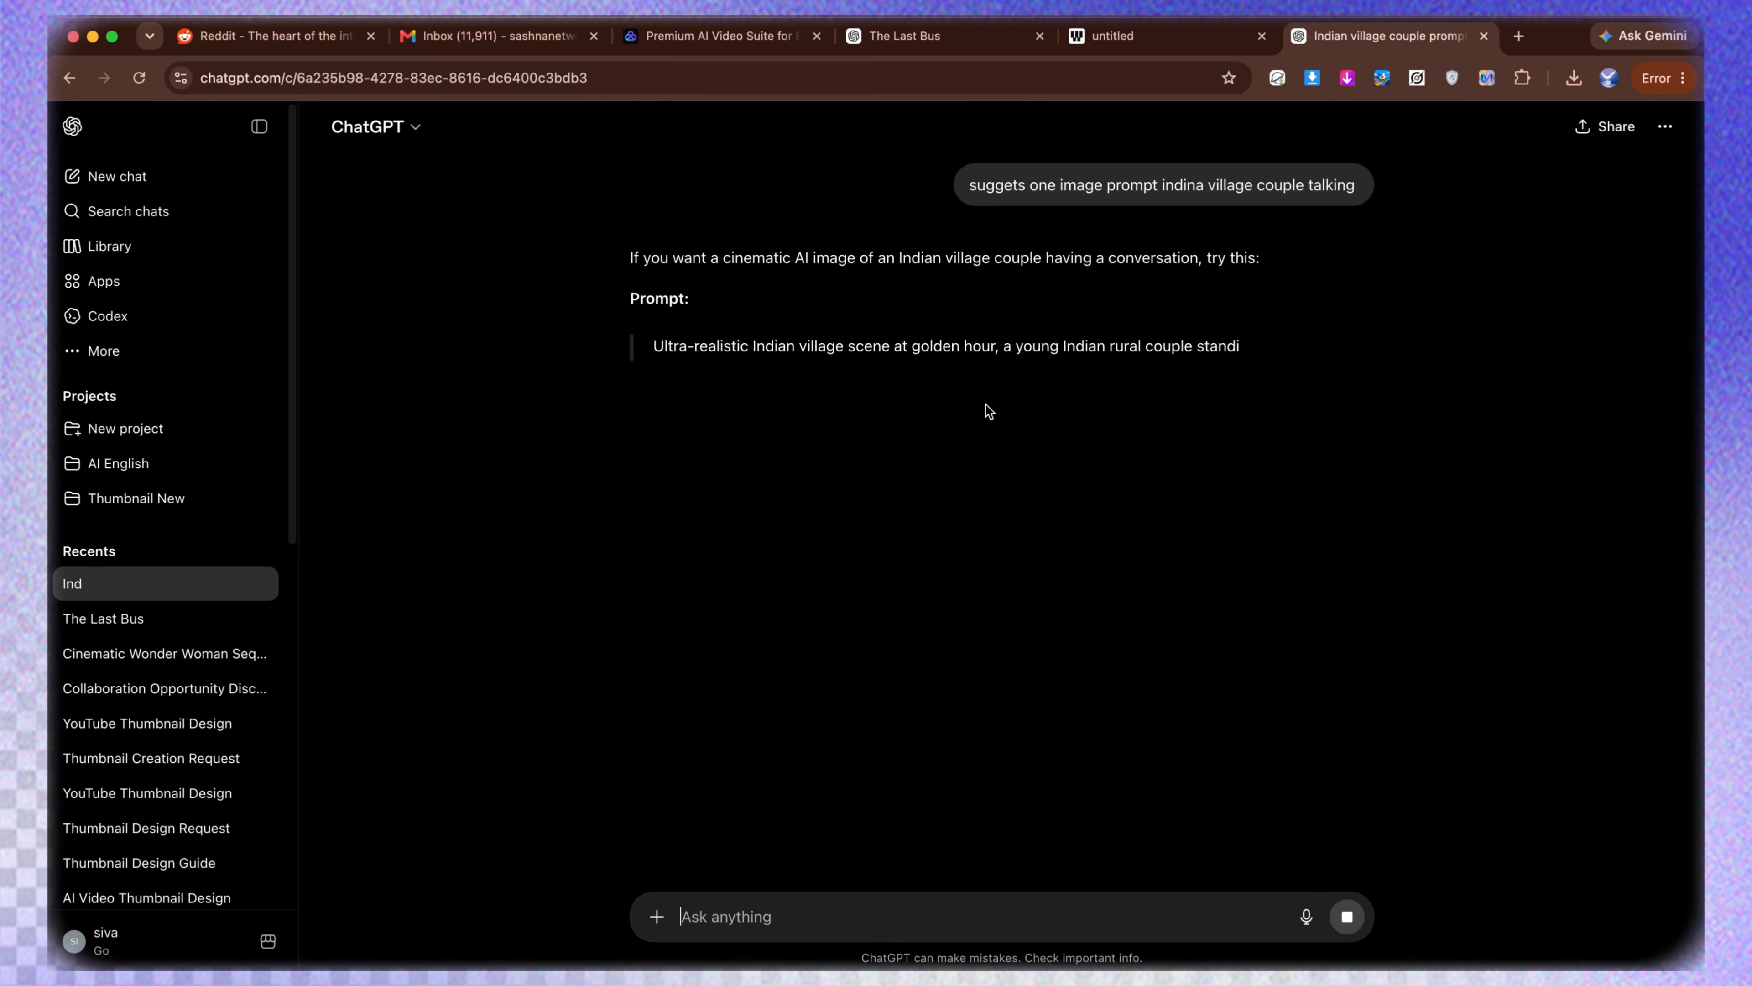
Copy the first suggested prompt, starting "Ultra-realistic Indian village scene at golden hour", and paste it into Figma Weave's Prompt node.
scroll(948, 444, "down", 1)
left_click_drag(947, 445, 654, 295)
key("super+c")
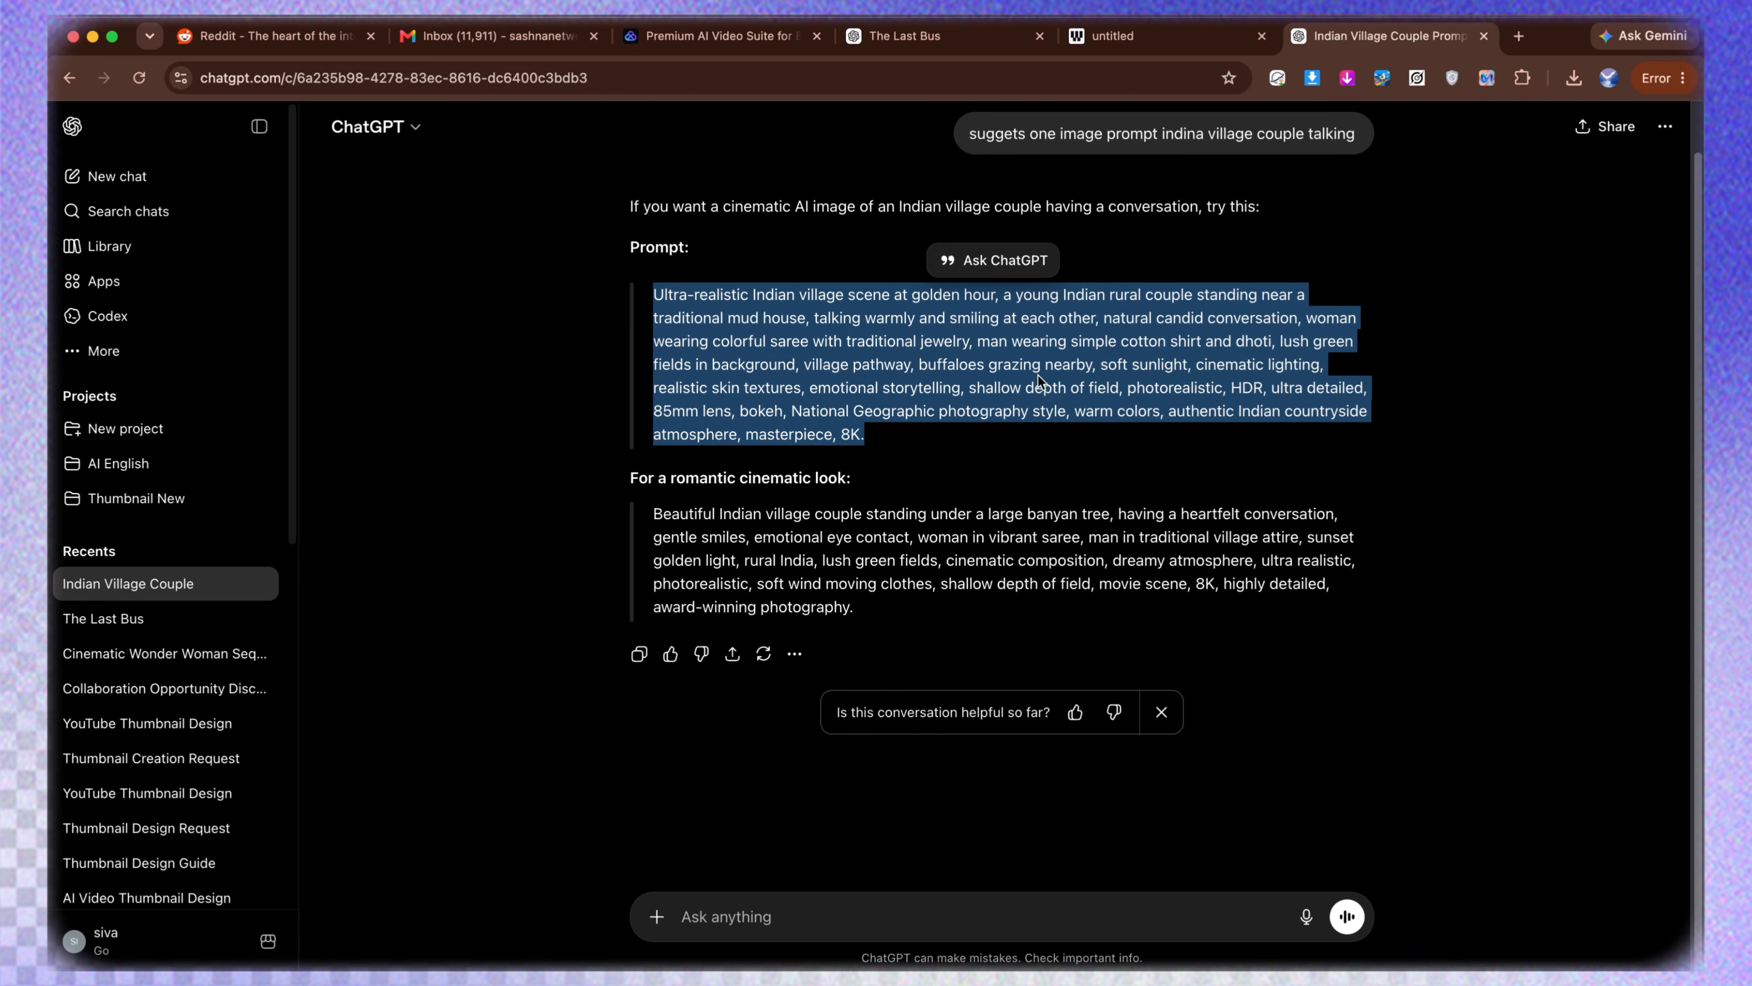
left_click(1131, 36)
left_click(625, 310)
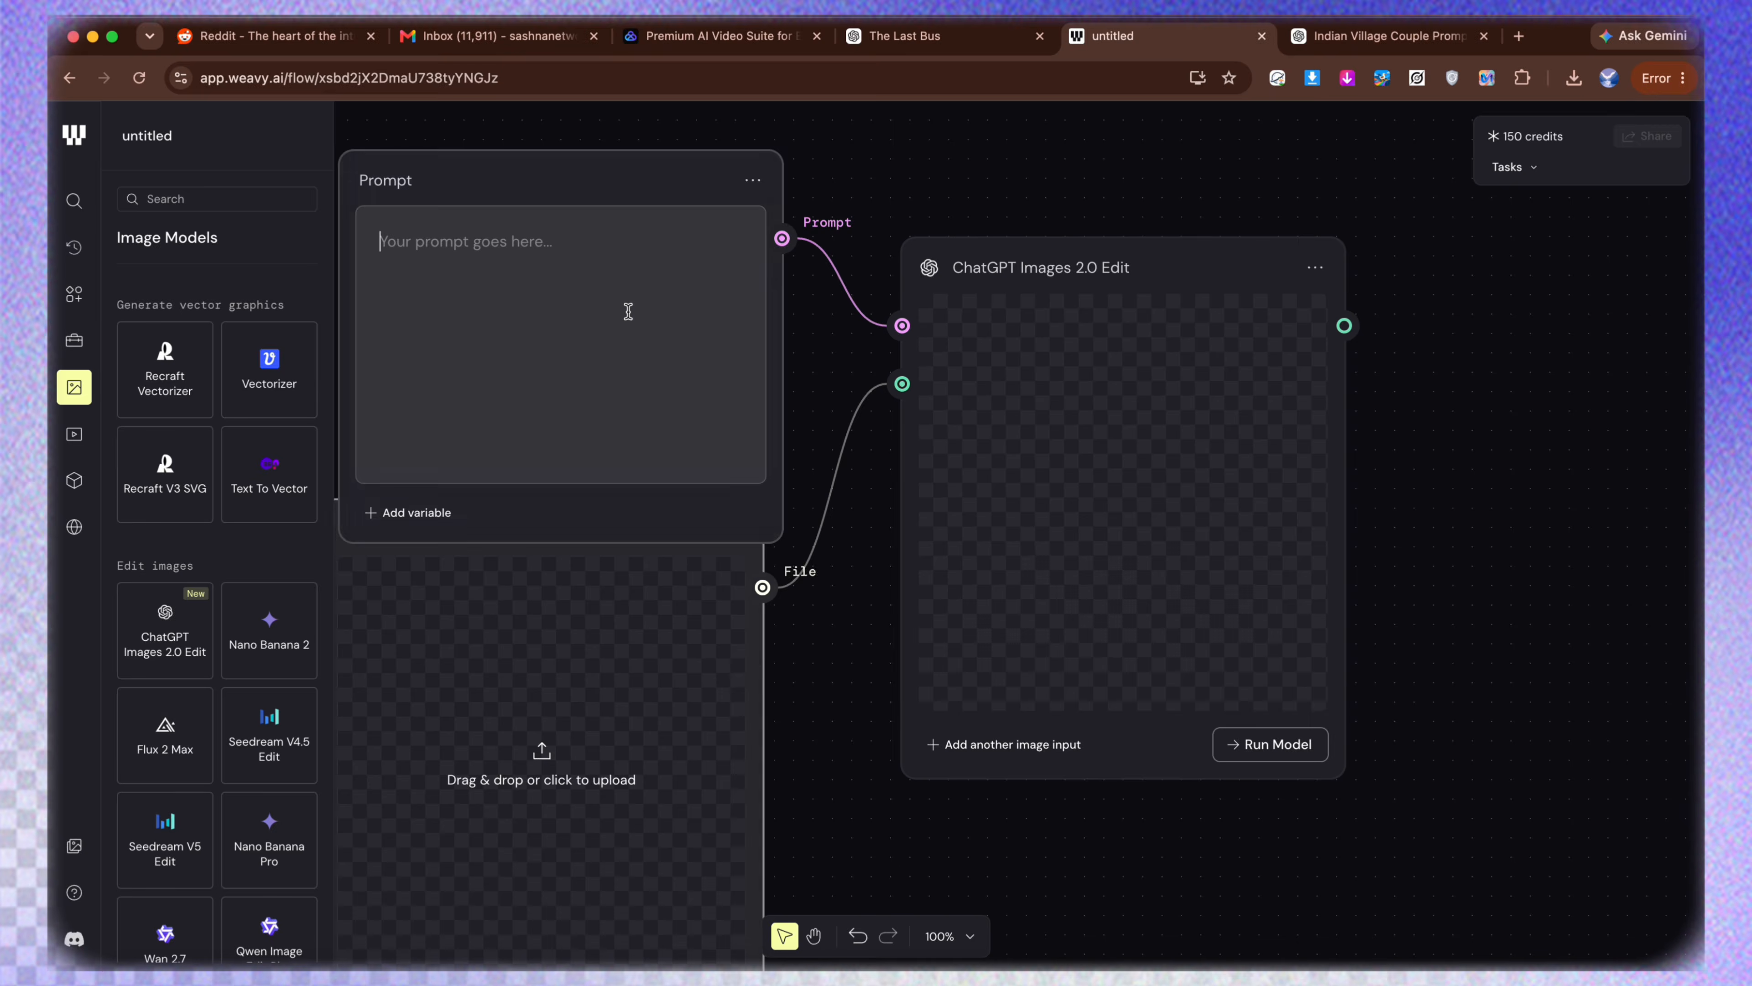
key("super+v")
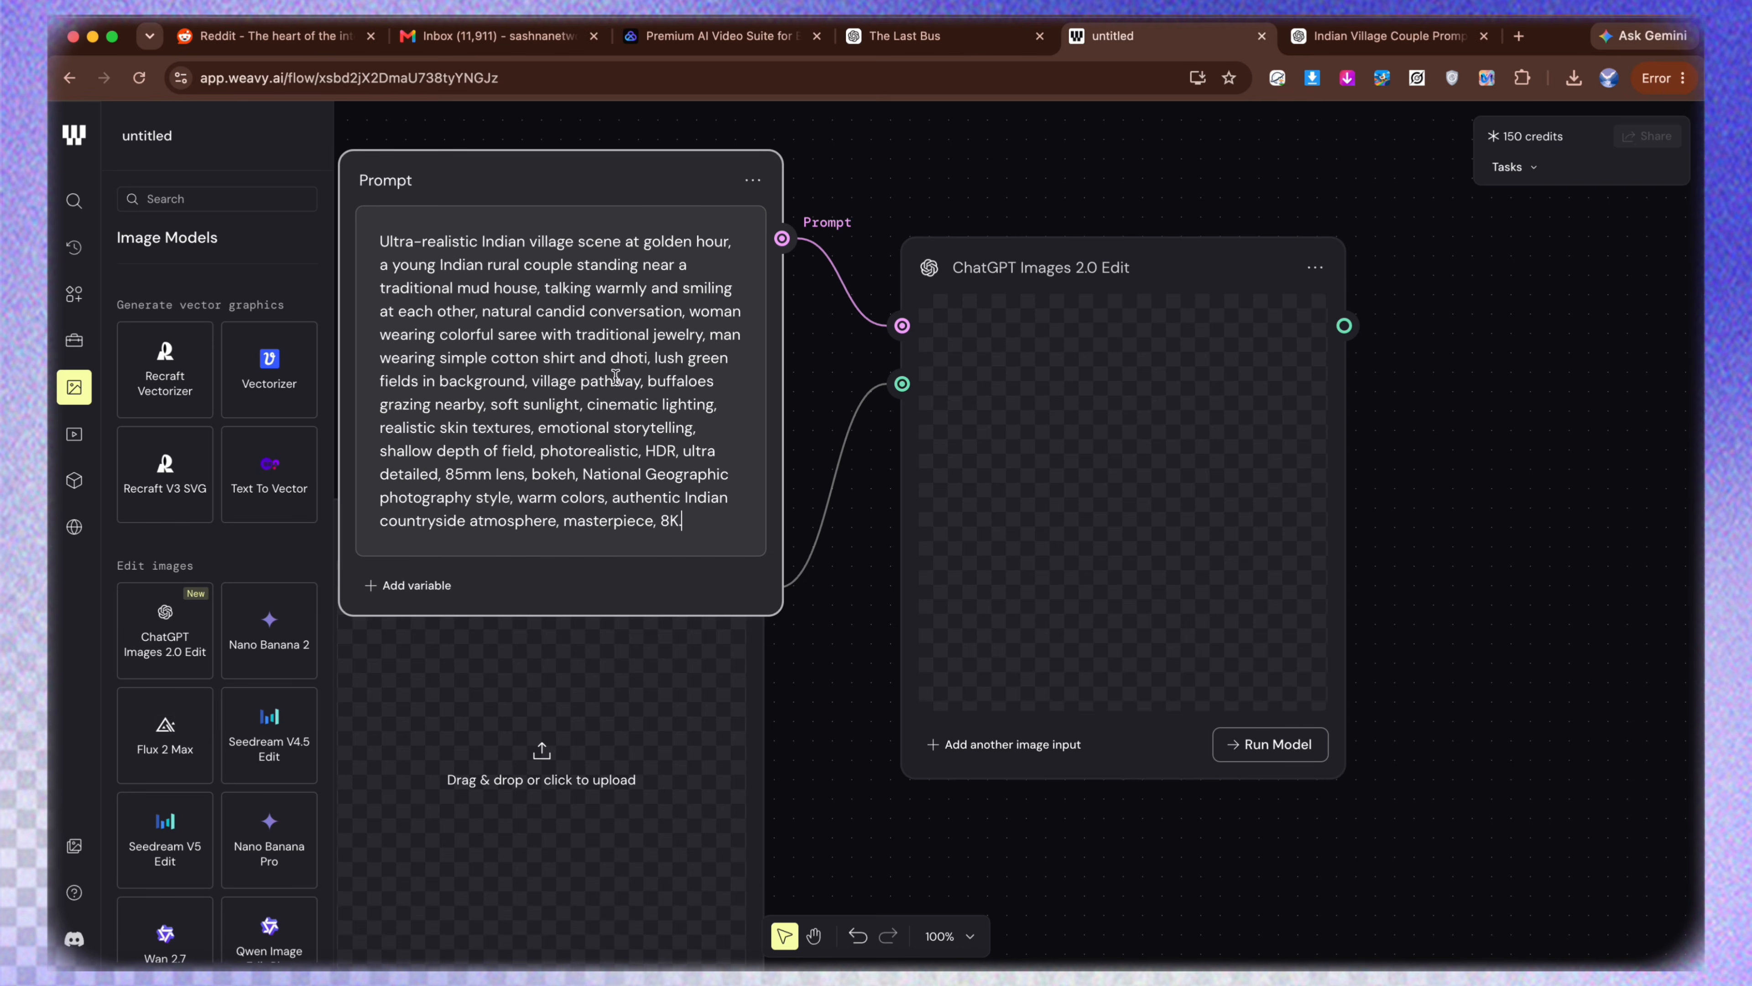
Upload 121e98cd-055d-49f3-8b95-ac8e0943f658.png from the Downloads folder into the File node.
left_click(692, 679)
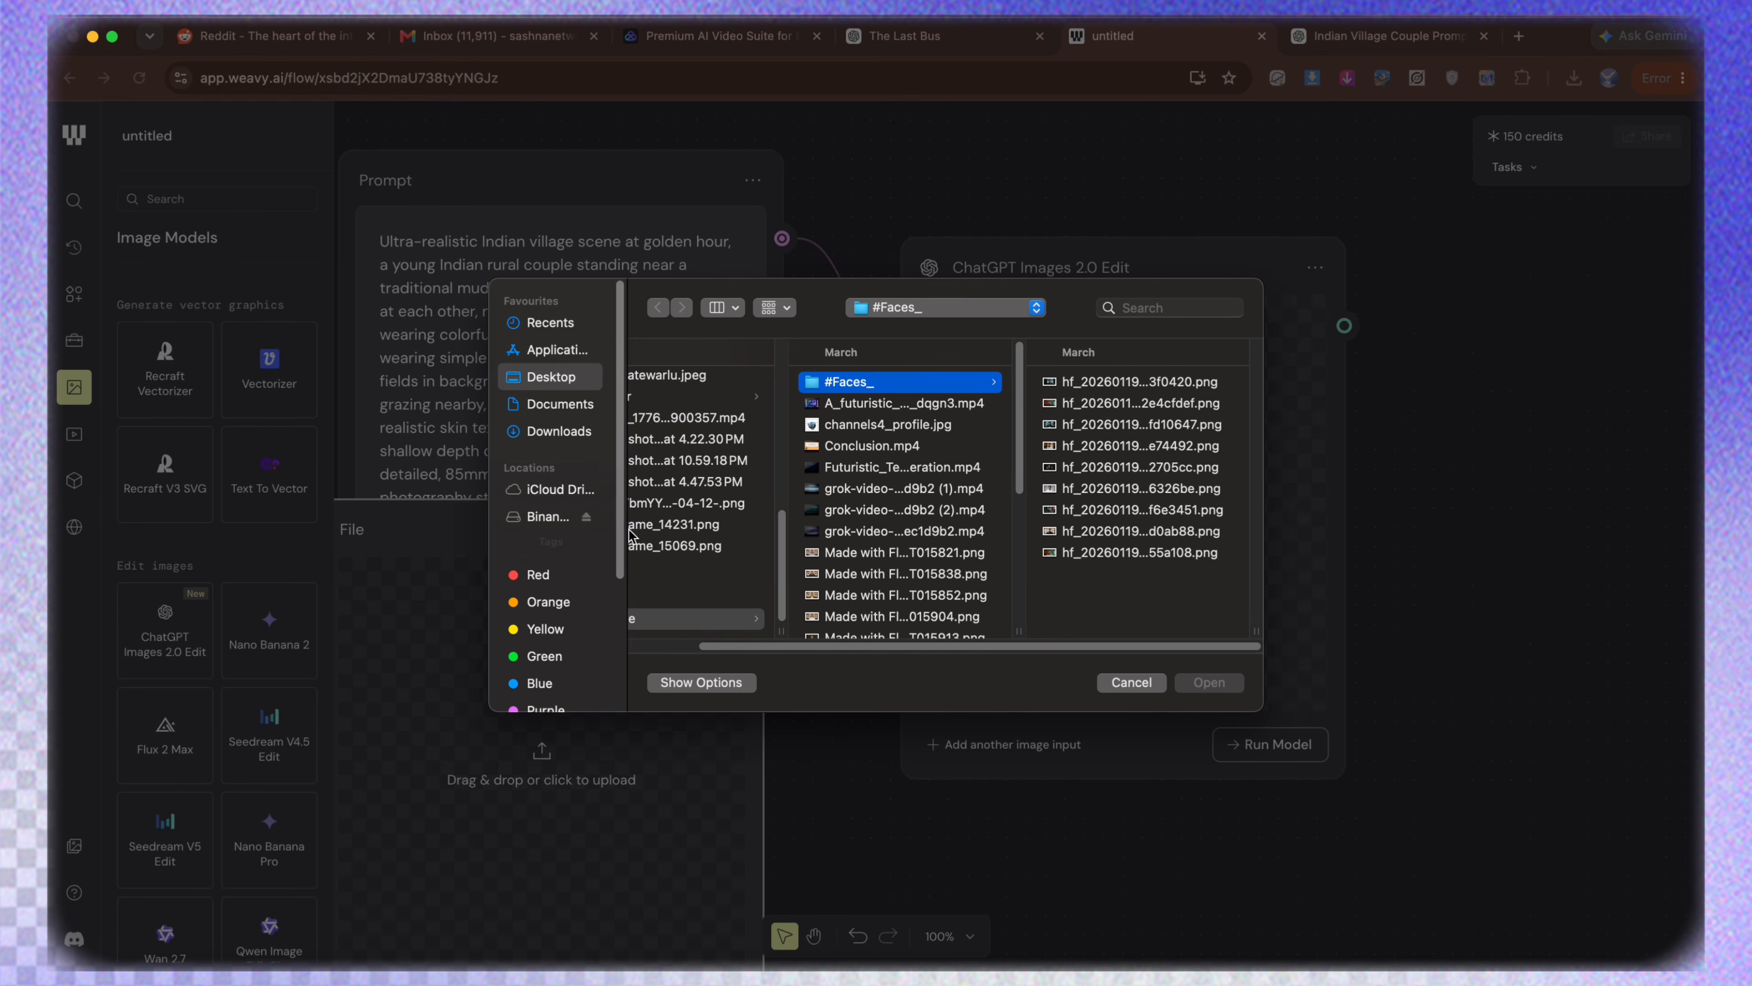
left_click(572, 431)
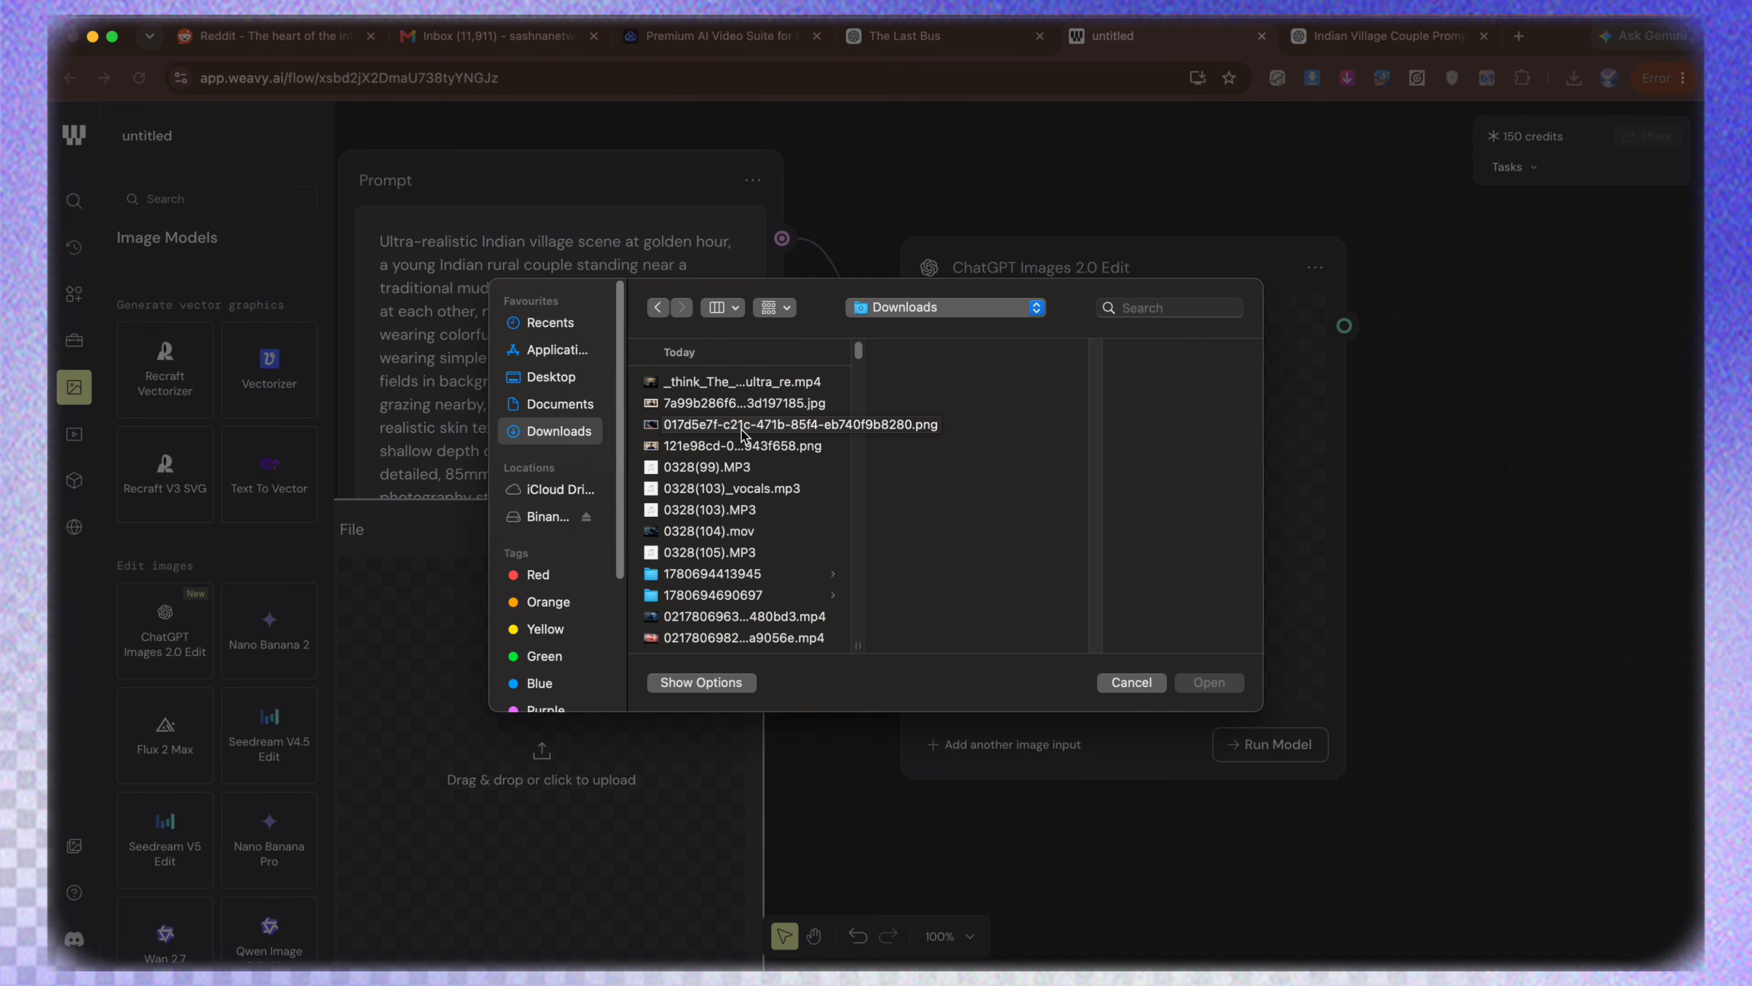
left_click(732, 407)
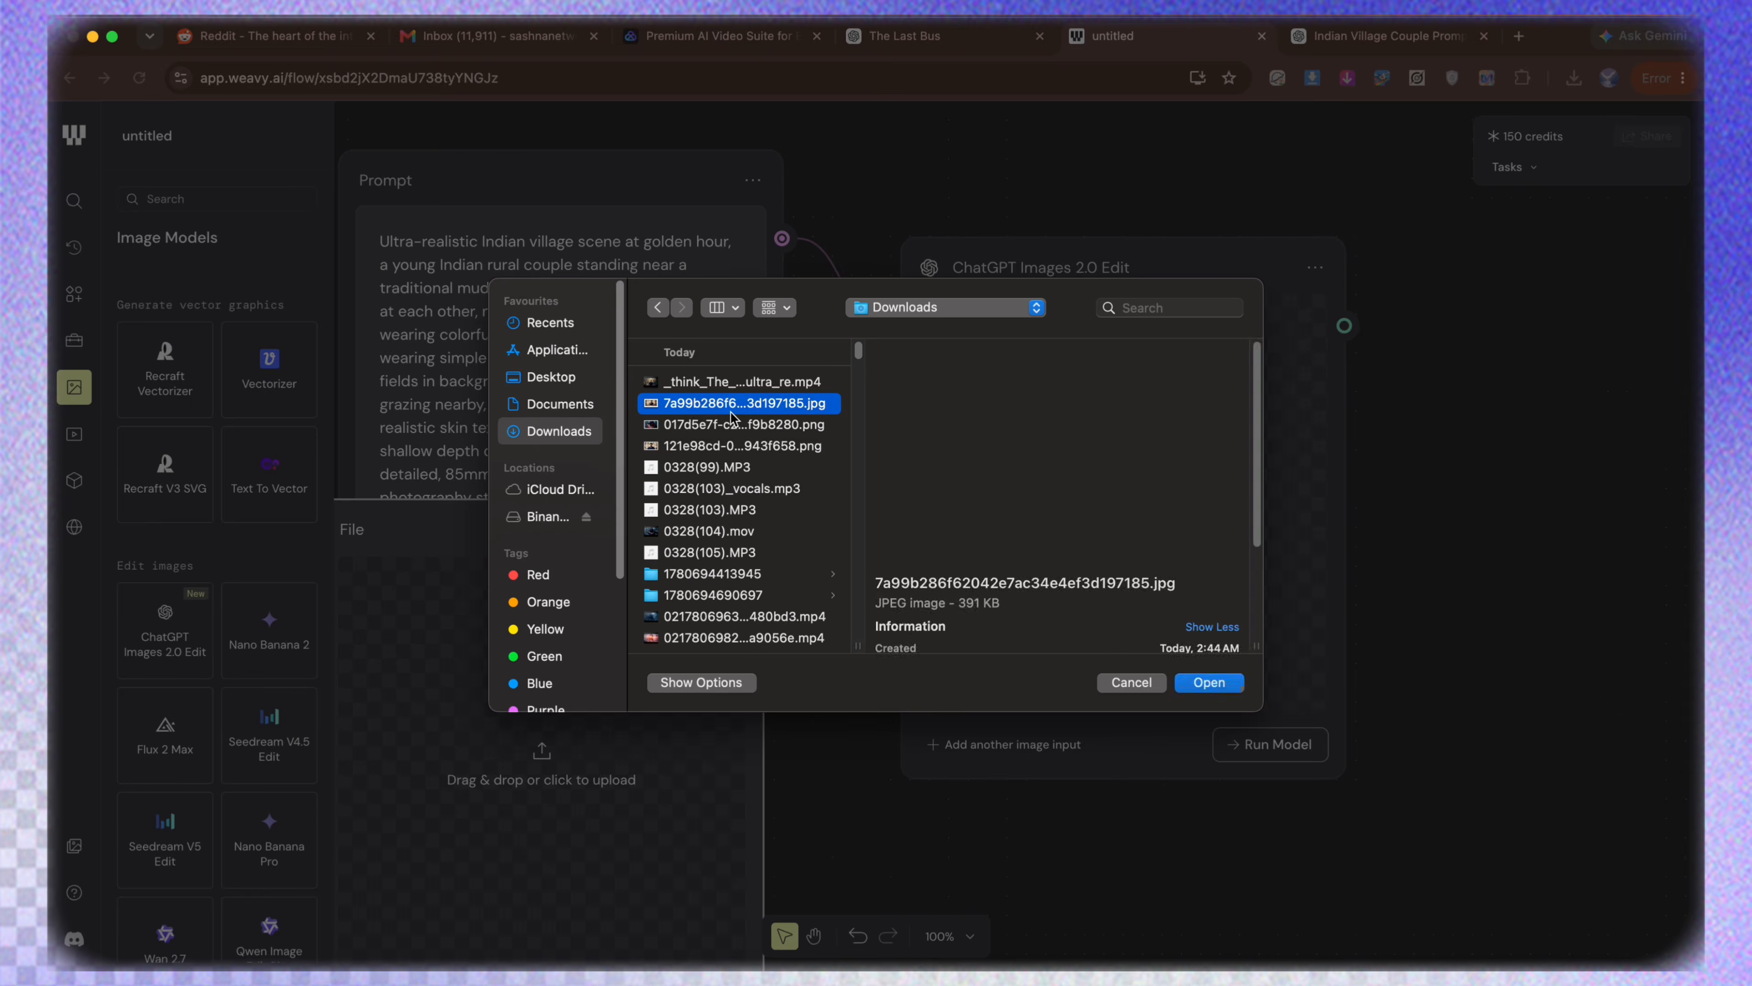
left_click(732, 441)
left_click(1209, 681)
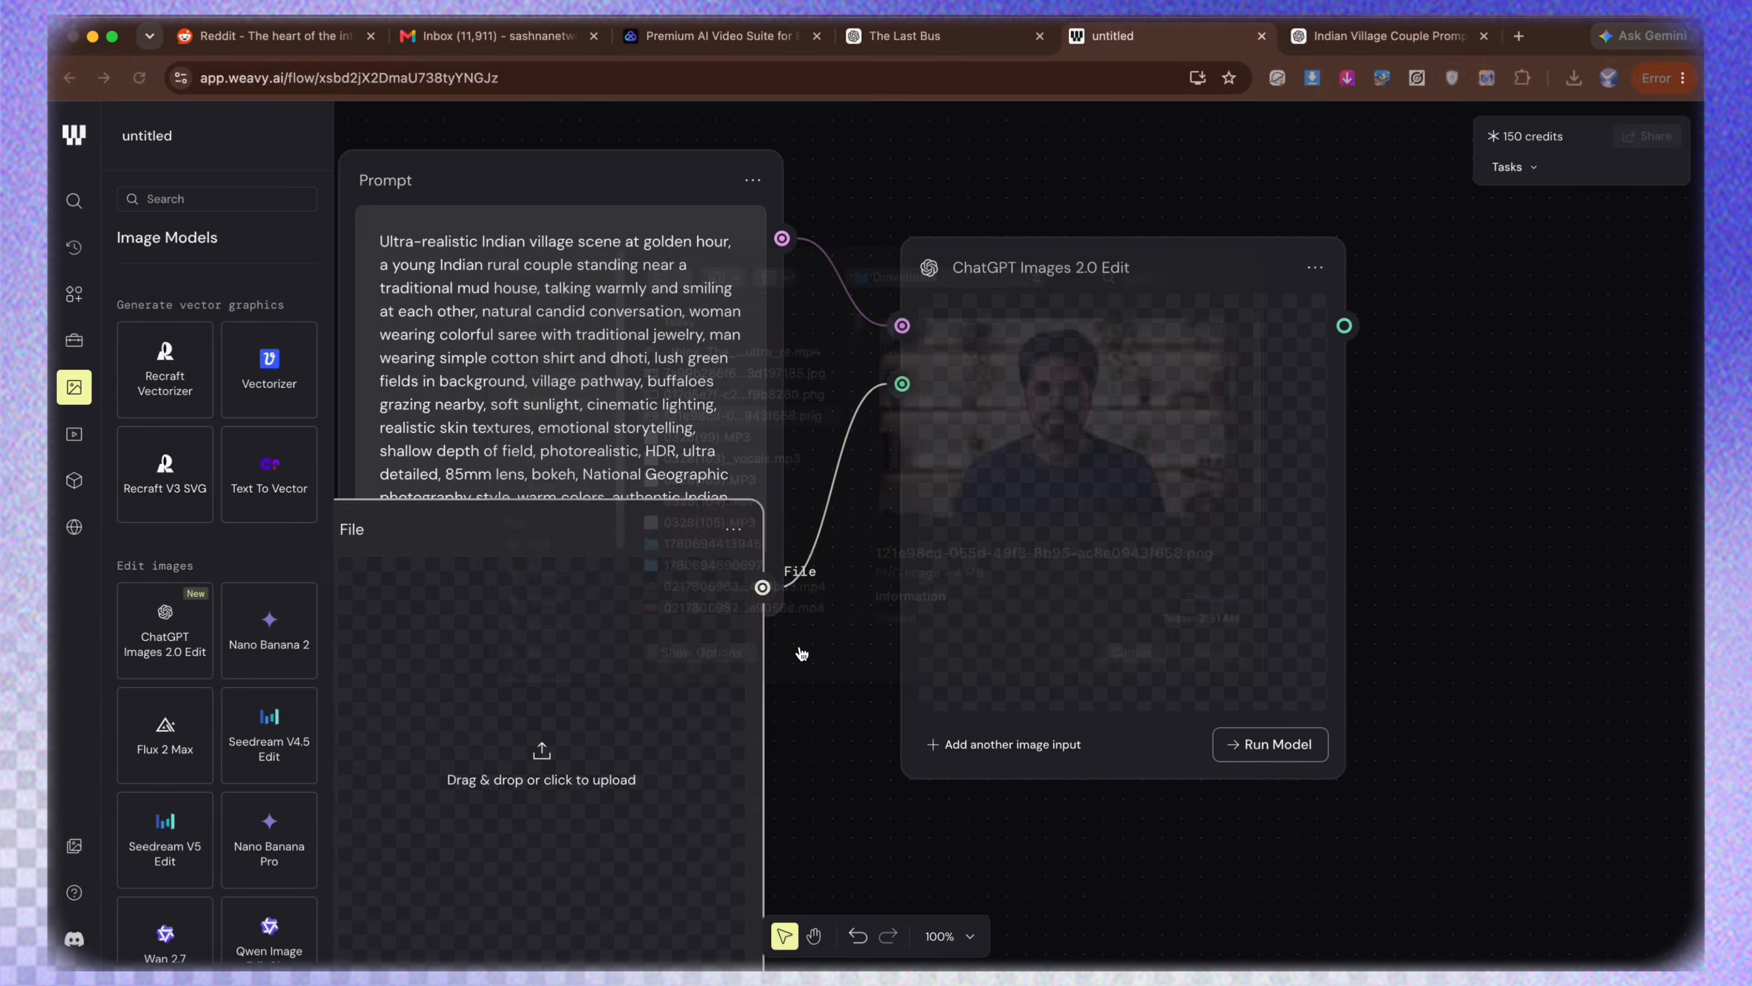
Move the File node lower beneath the prompt text and bring the ChatGPT Images 2.0 Edit node closer to the input nodes.
left_click_drag(589, 567, 621, 640)
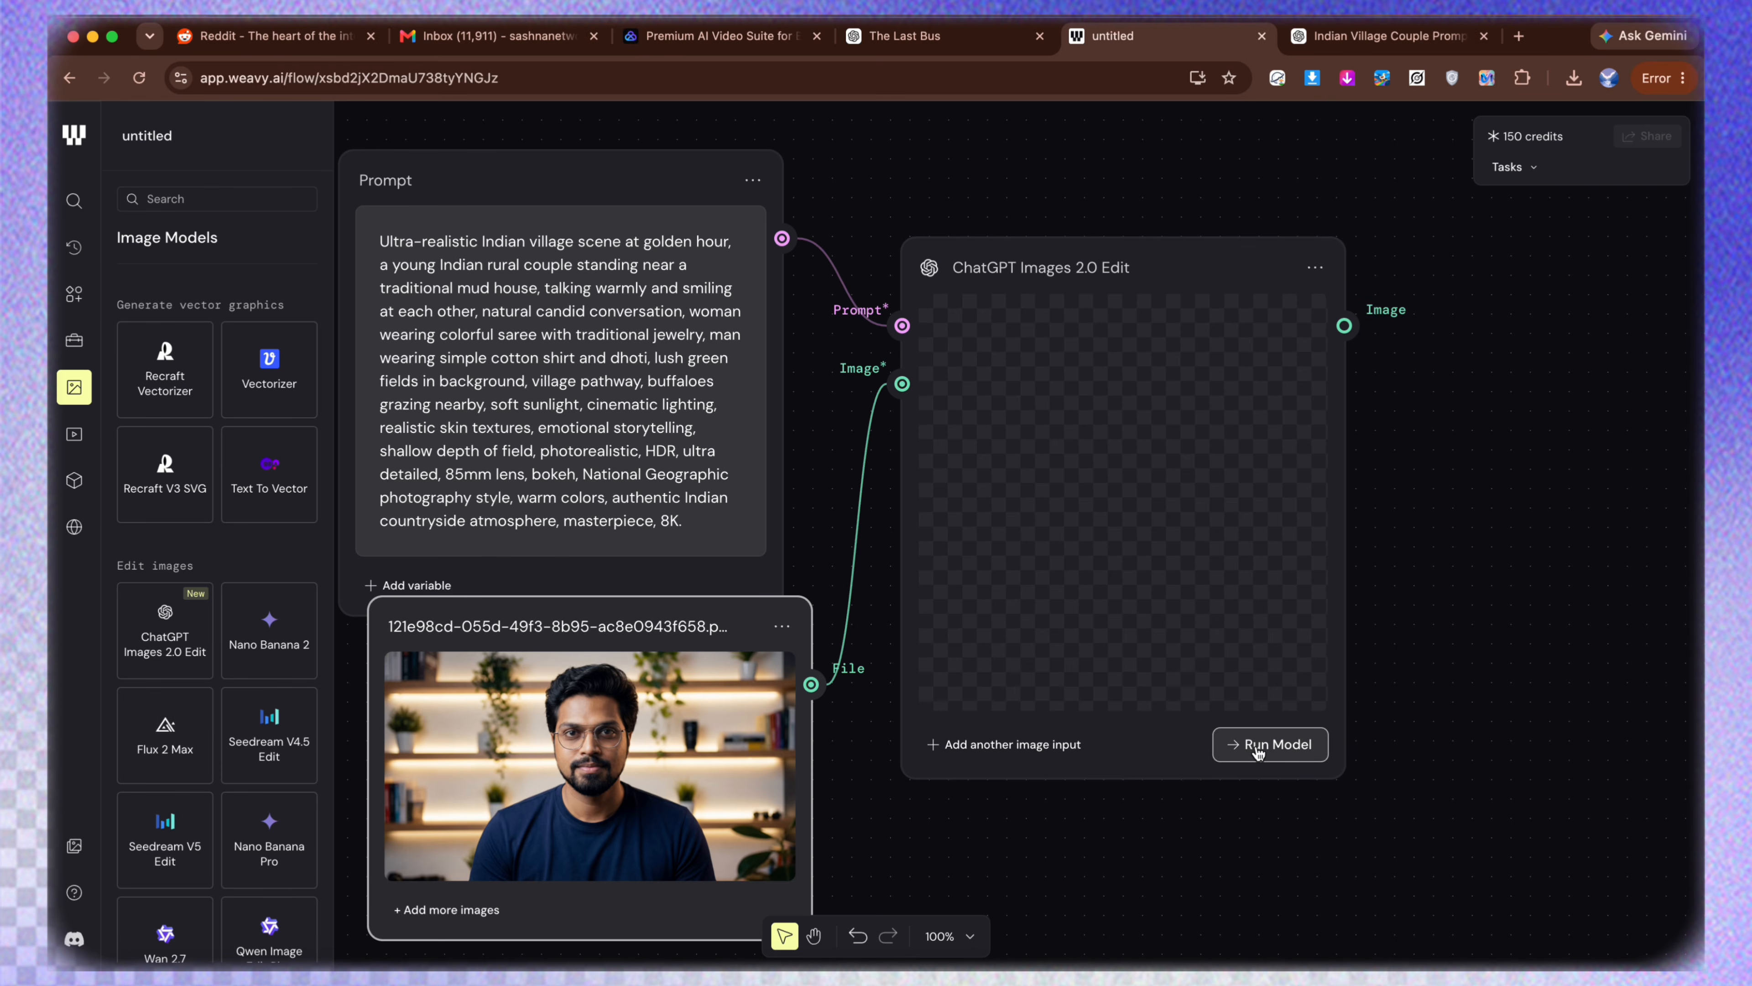
left_click_drag(1168, 269, 1080, 231)
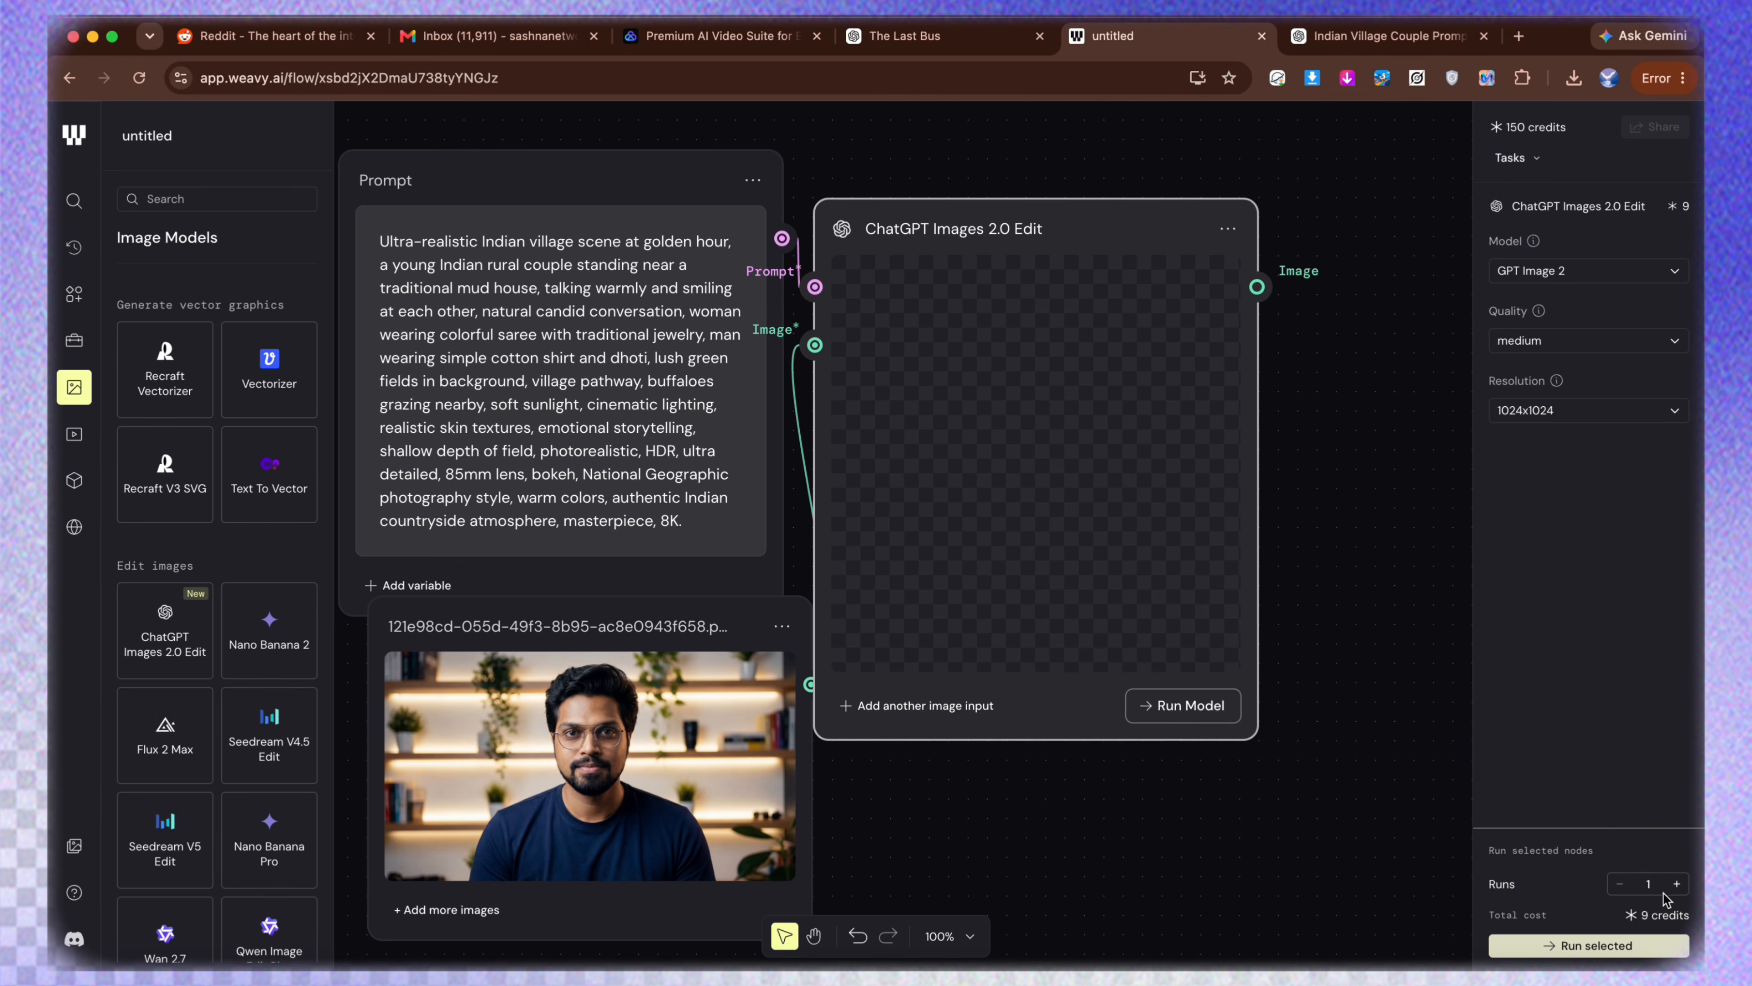
Set the ChatGPT Images 2.0 Edit node's resolution to 2160x3840.
left_click(1545, 412)
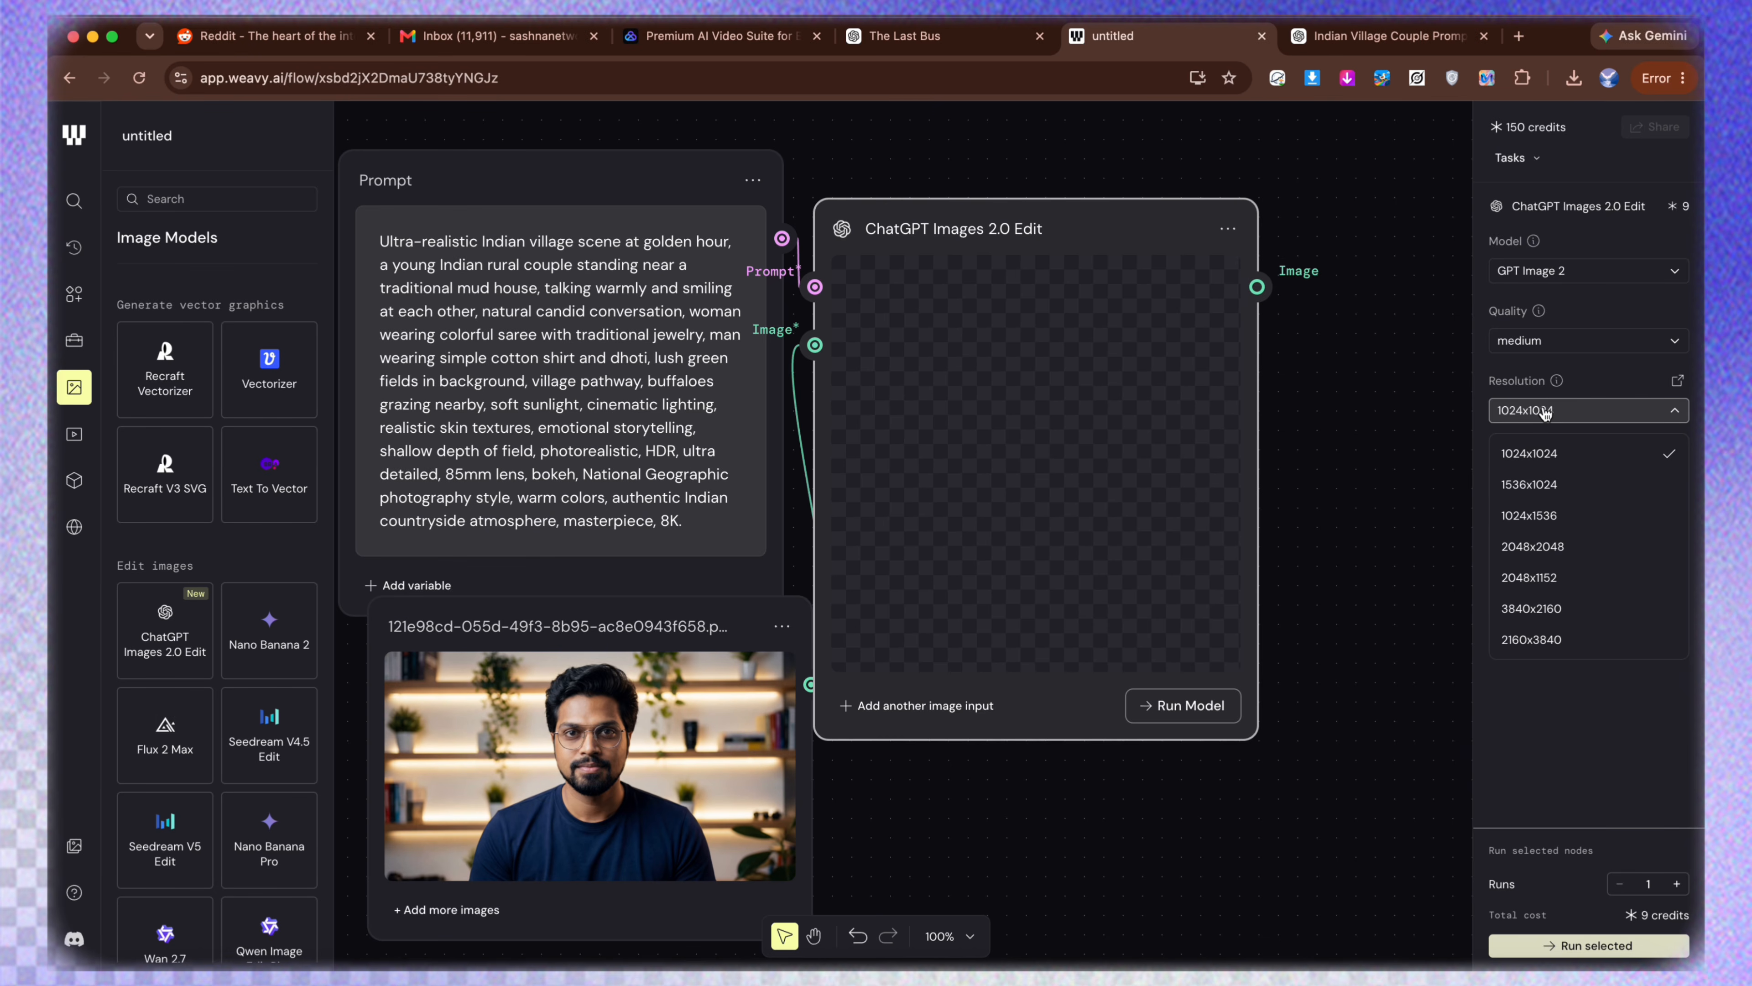
left_click(1553, 641)
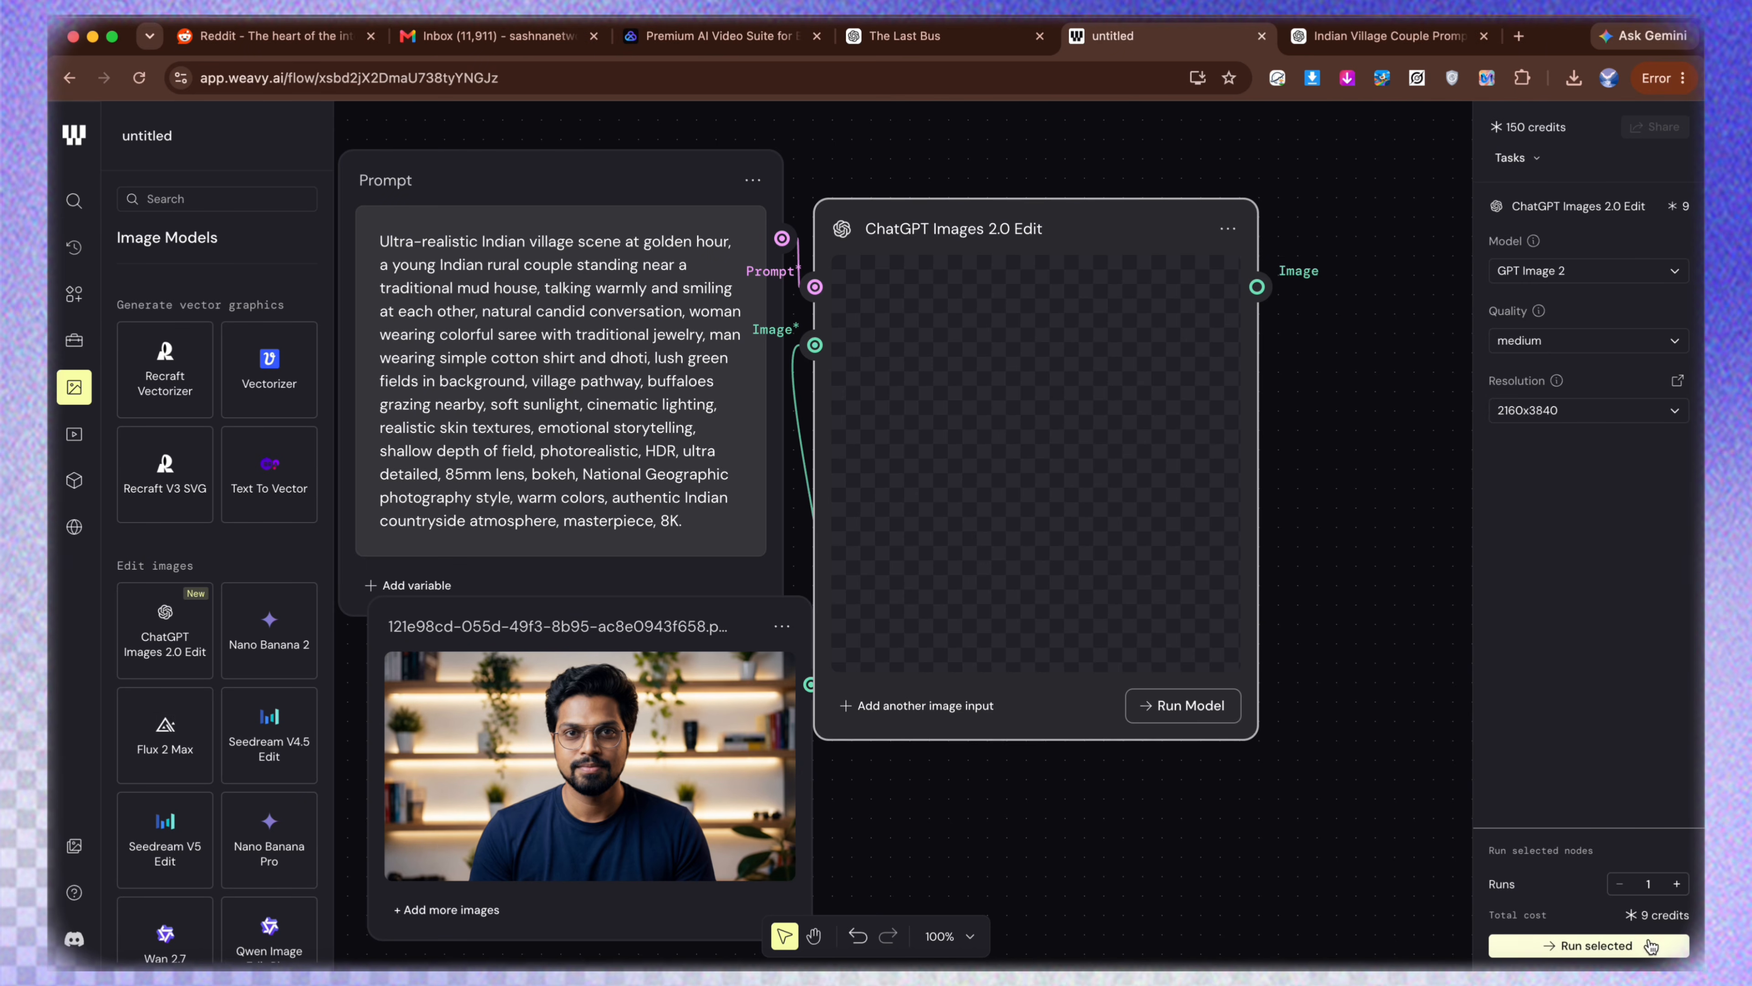
left_click(1579, 412)
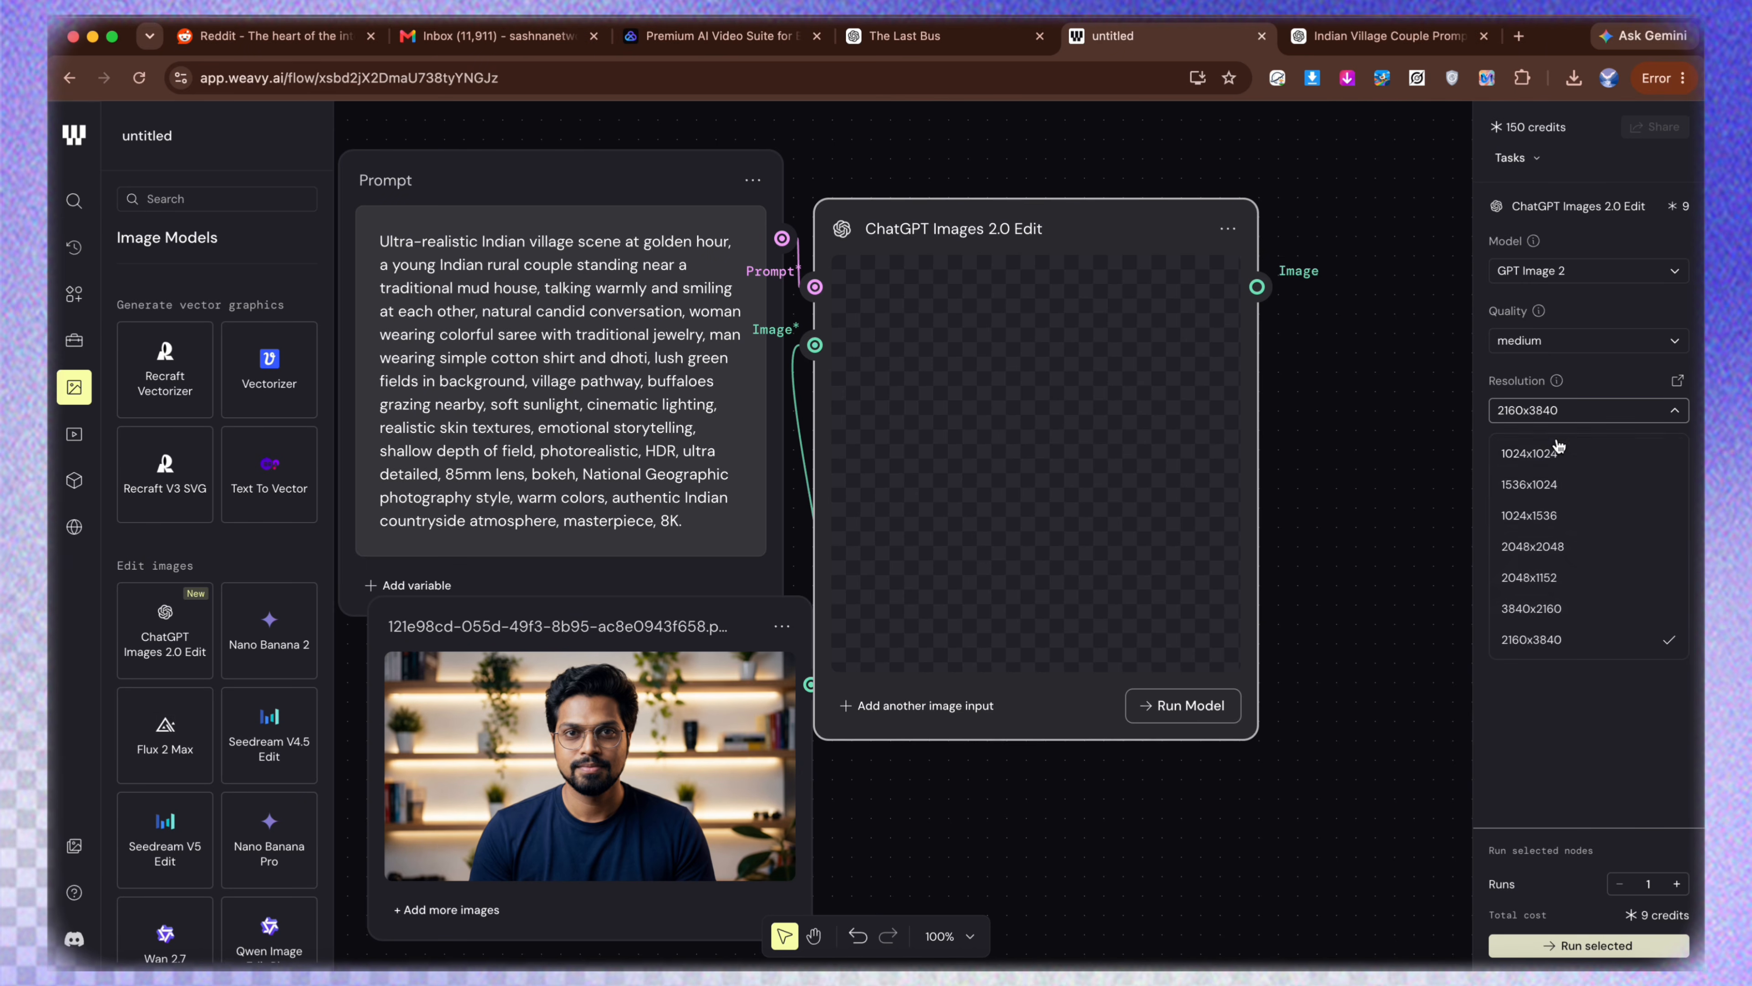
left_click(1551, 455)
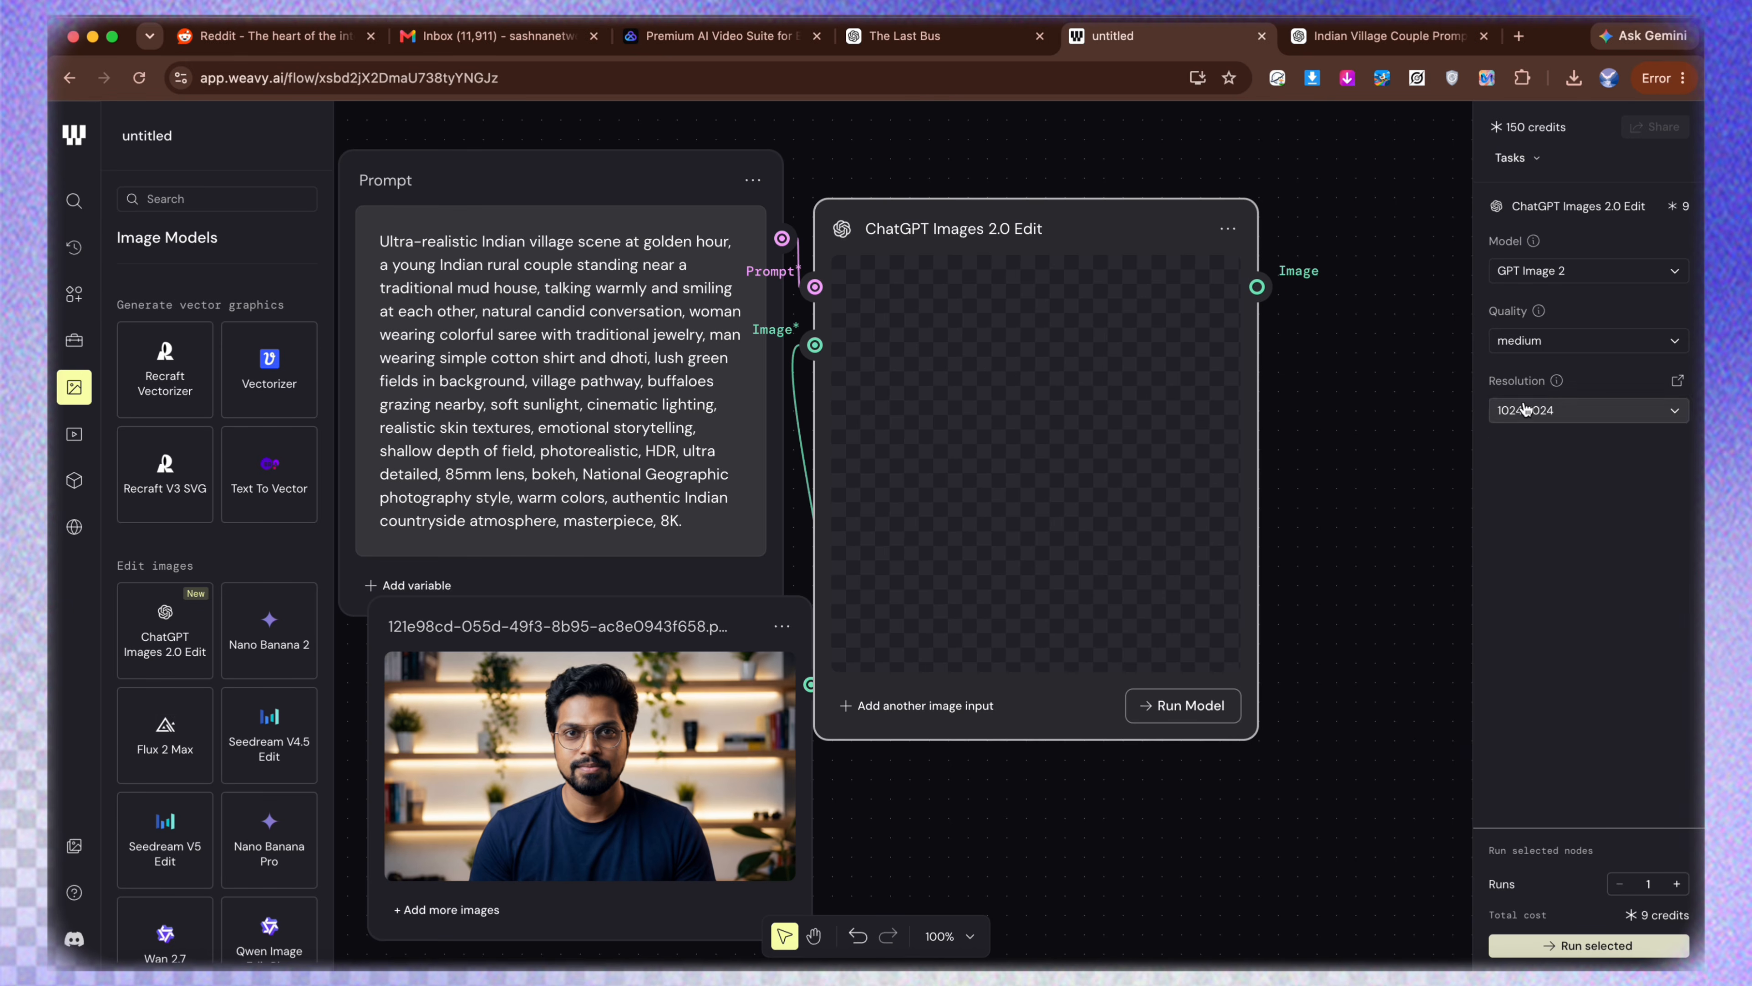
left_click(1576, 410)
left_click(1552, 639)
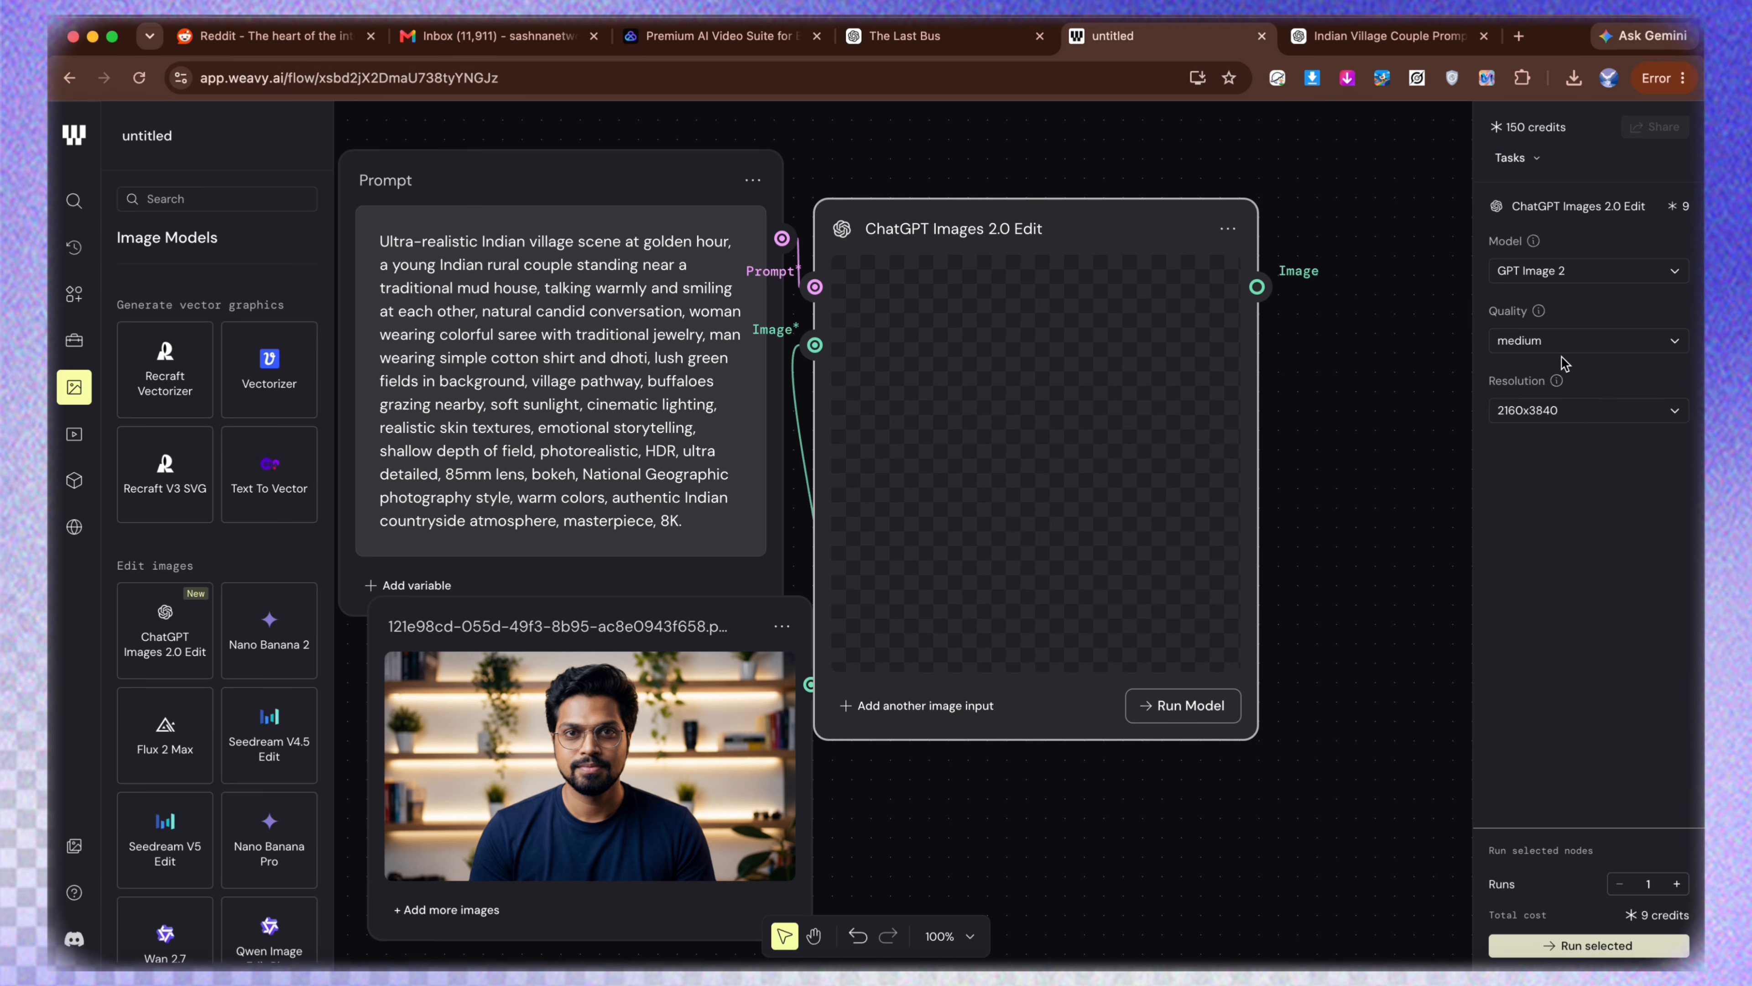
Try the high quality setting on the ChatGPT Images 2.0 Edit node and return it to medium.
left_click(1572, 342)
left_click(1536, 385)
left_click(1528, 342)
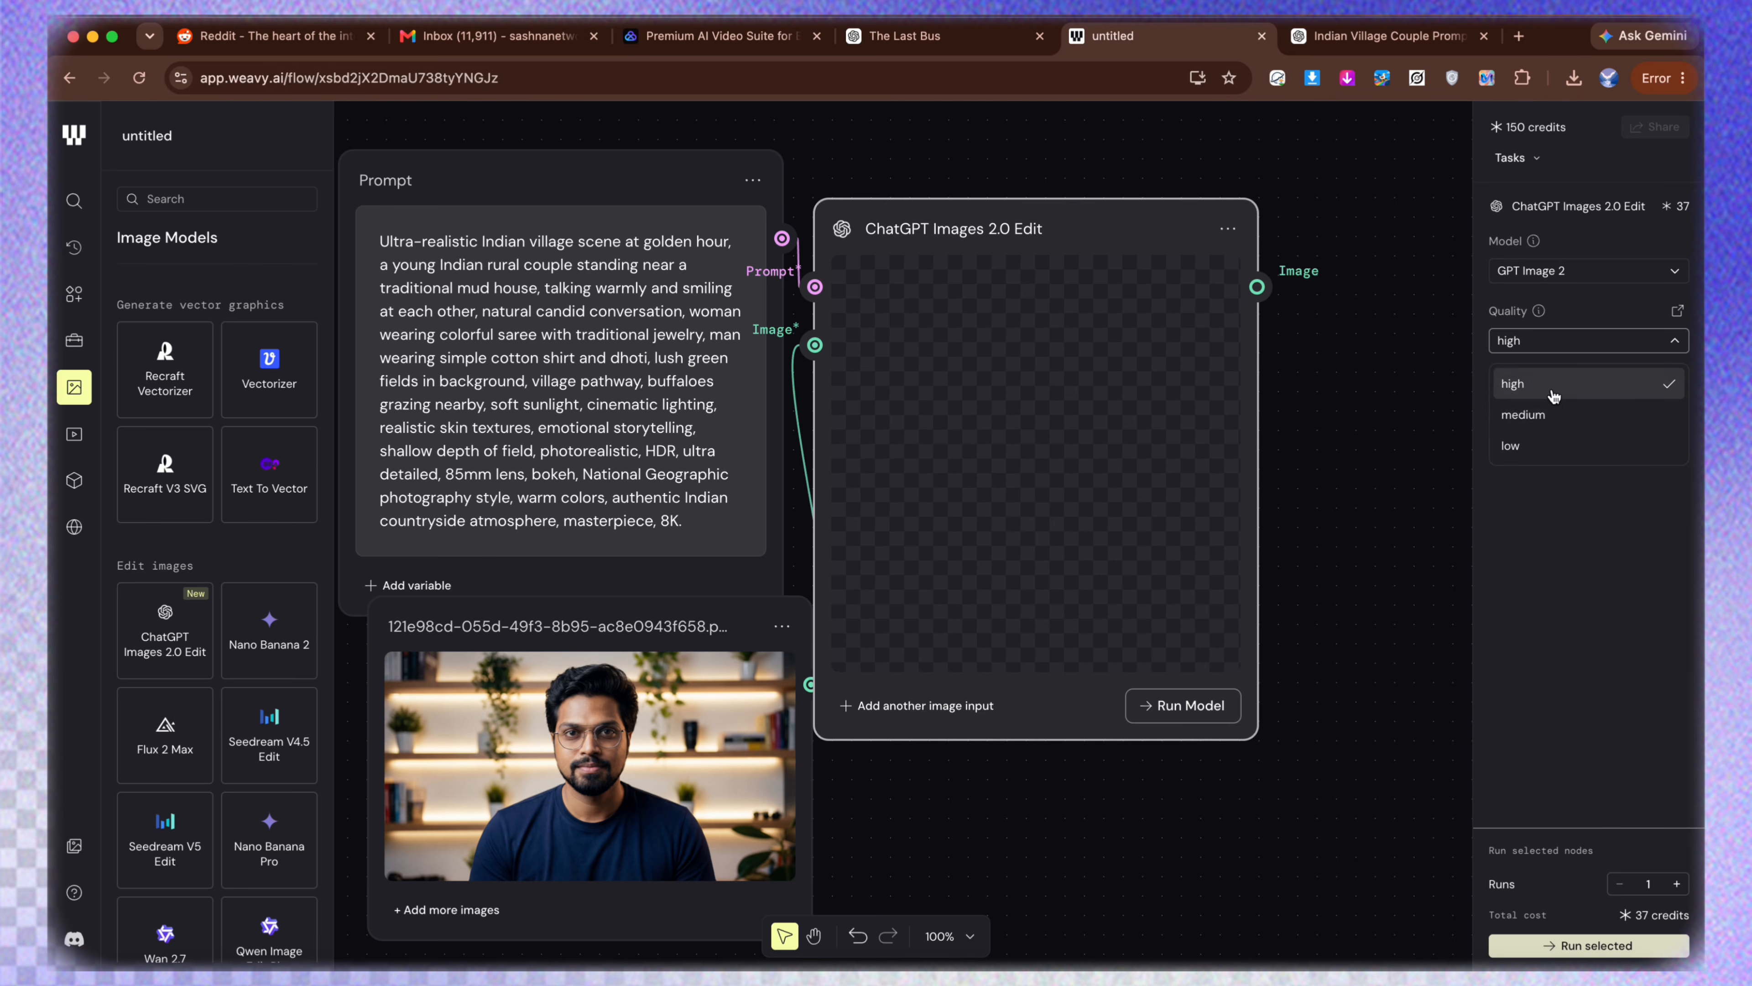
left_click(1545, 415)
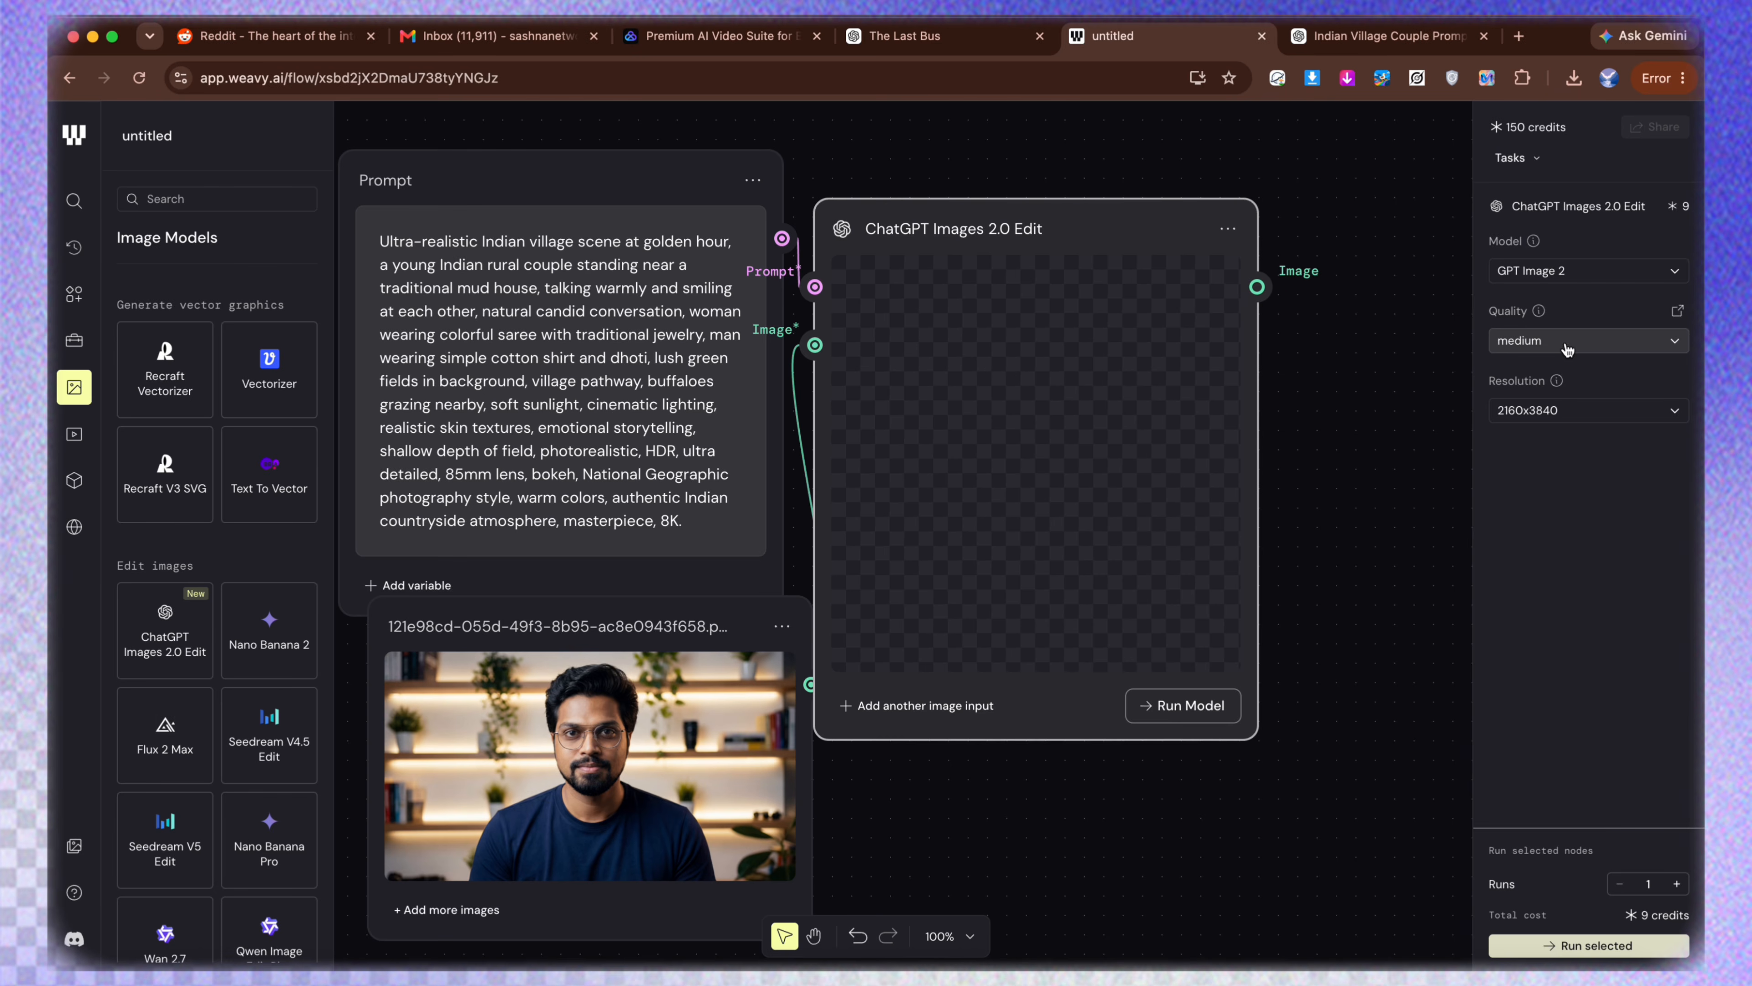
Run the ChatGPT Images 2.0 Edit node, shift it slightly away from the input nodes and inspect the generated couple image.
left_click(1593, 949)
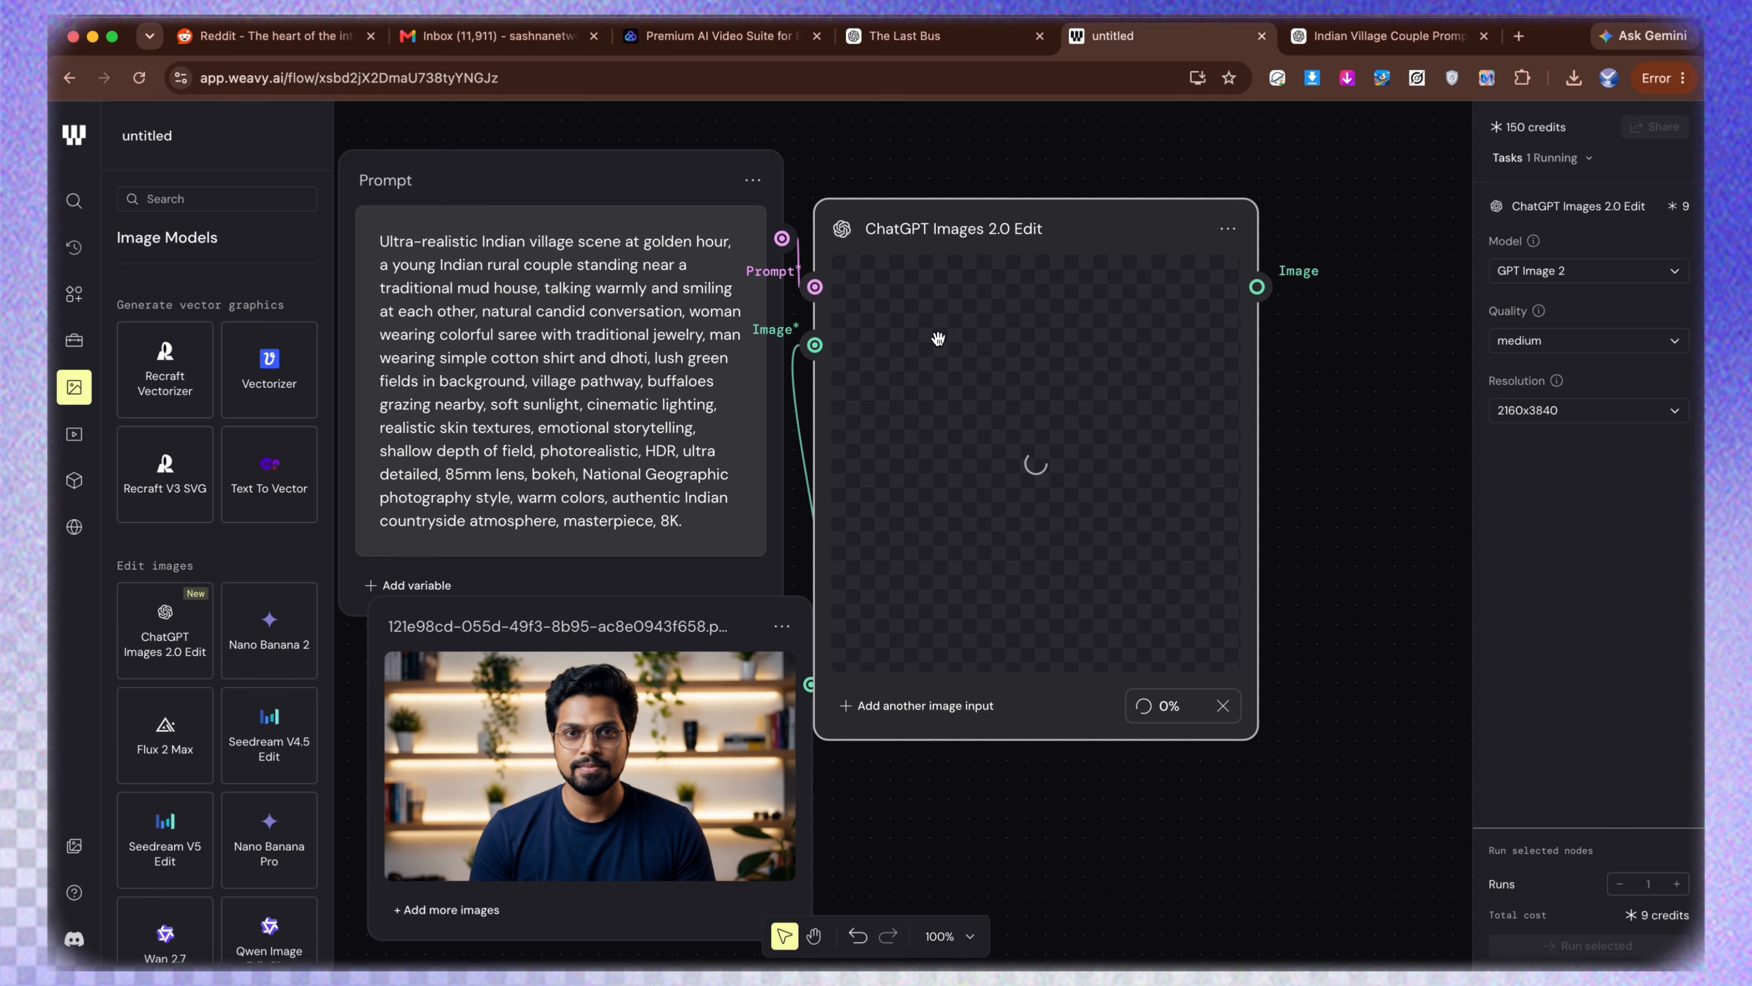
left_click_drag(1080, 215, 1120, 245)
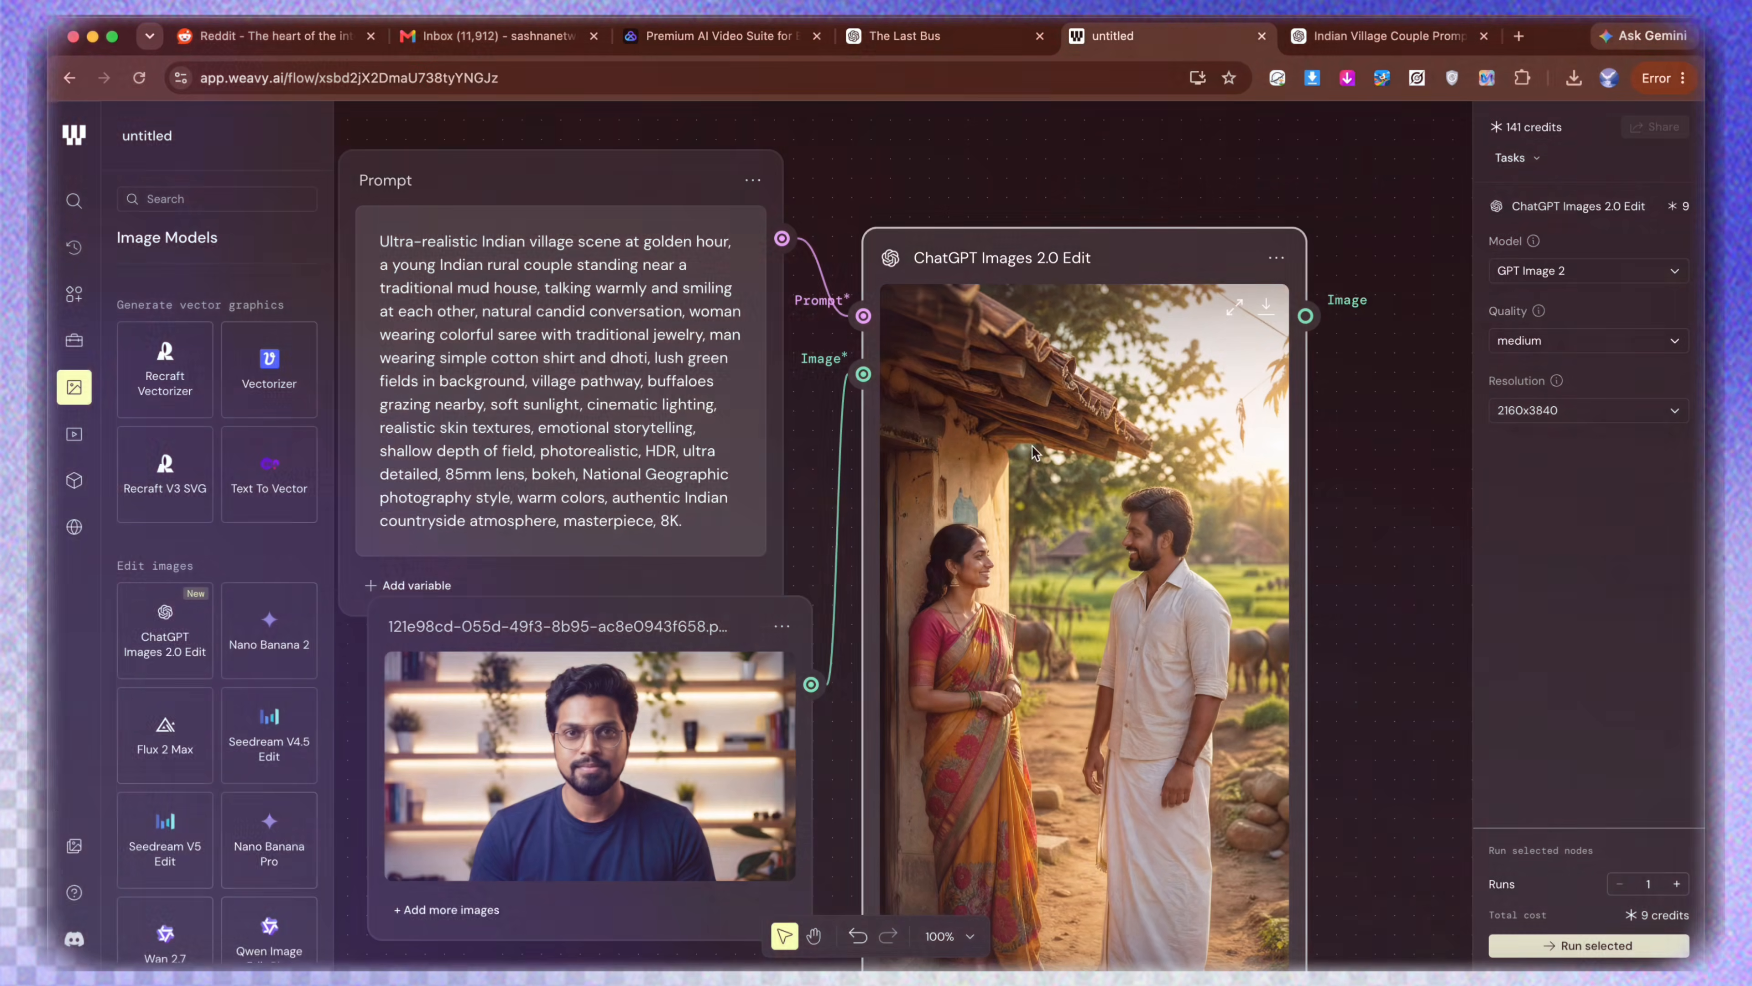
scroll(1039, 500, "down", 6)
scroll(1038, 500, "up", 4)
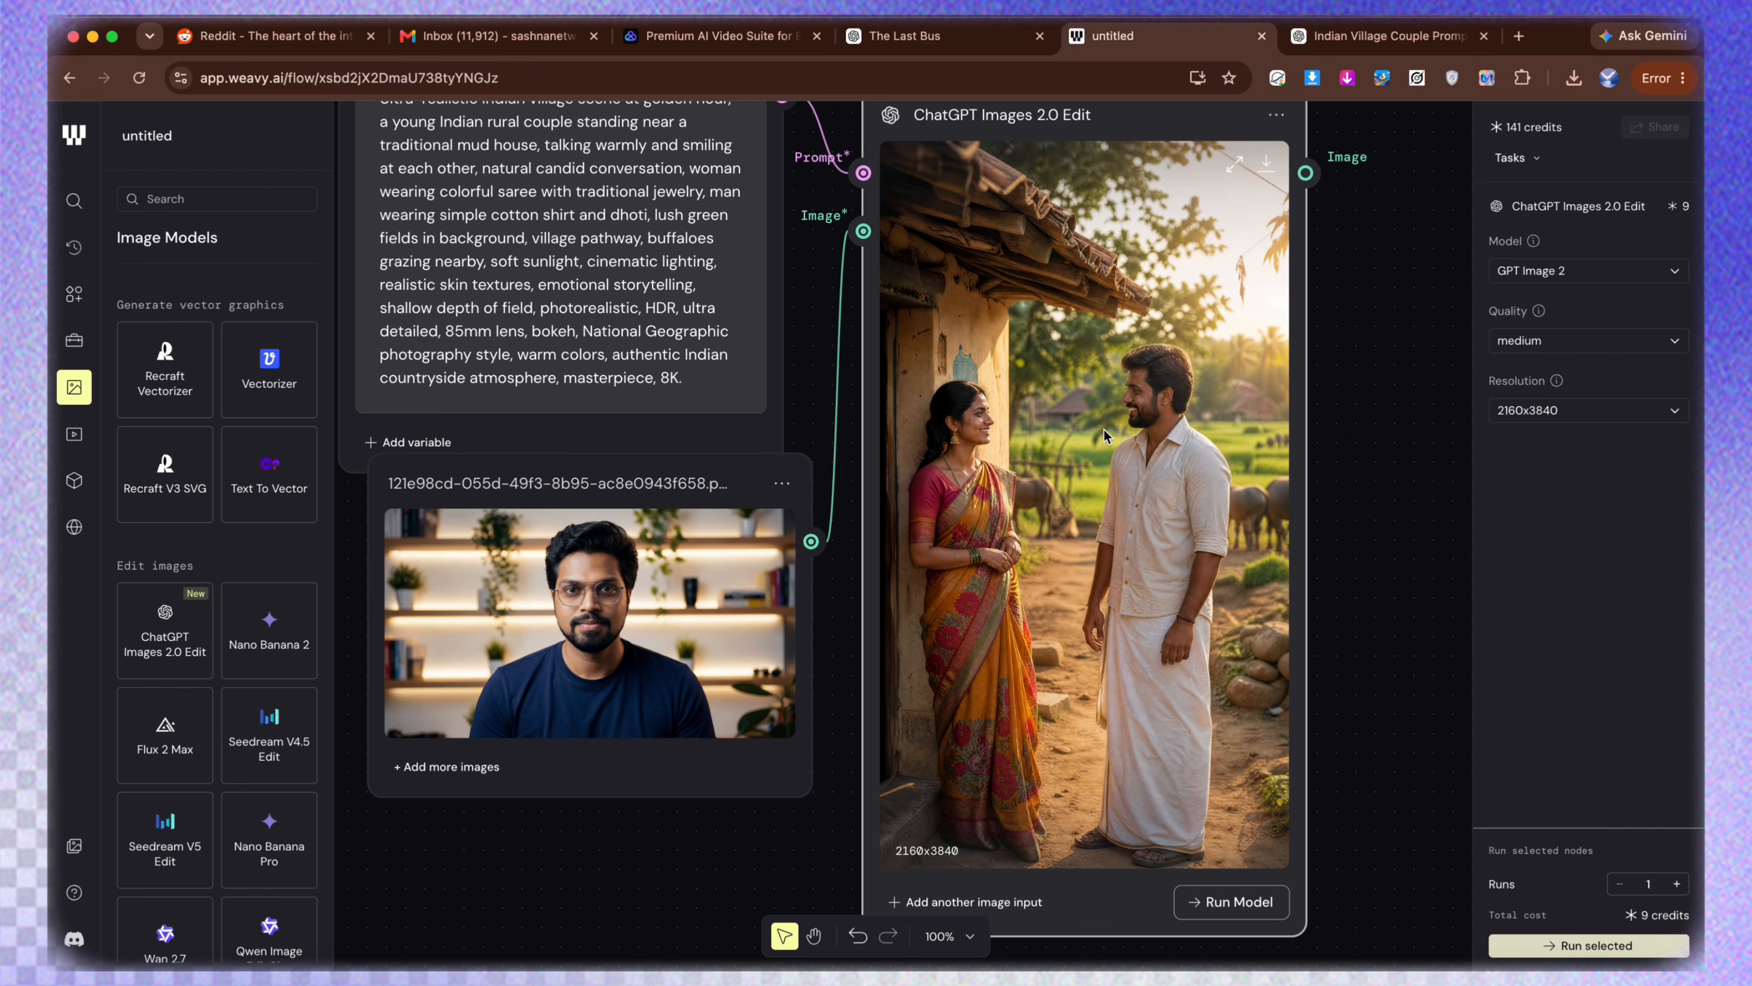
scroll(909, 452, "down", 6)
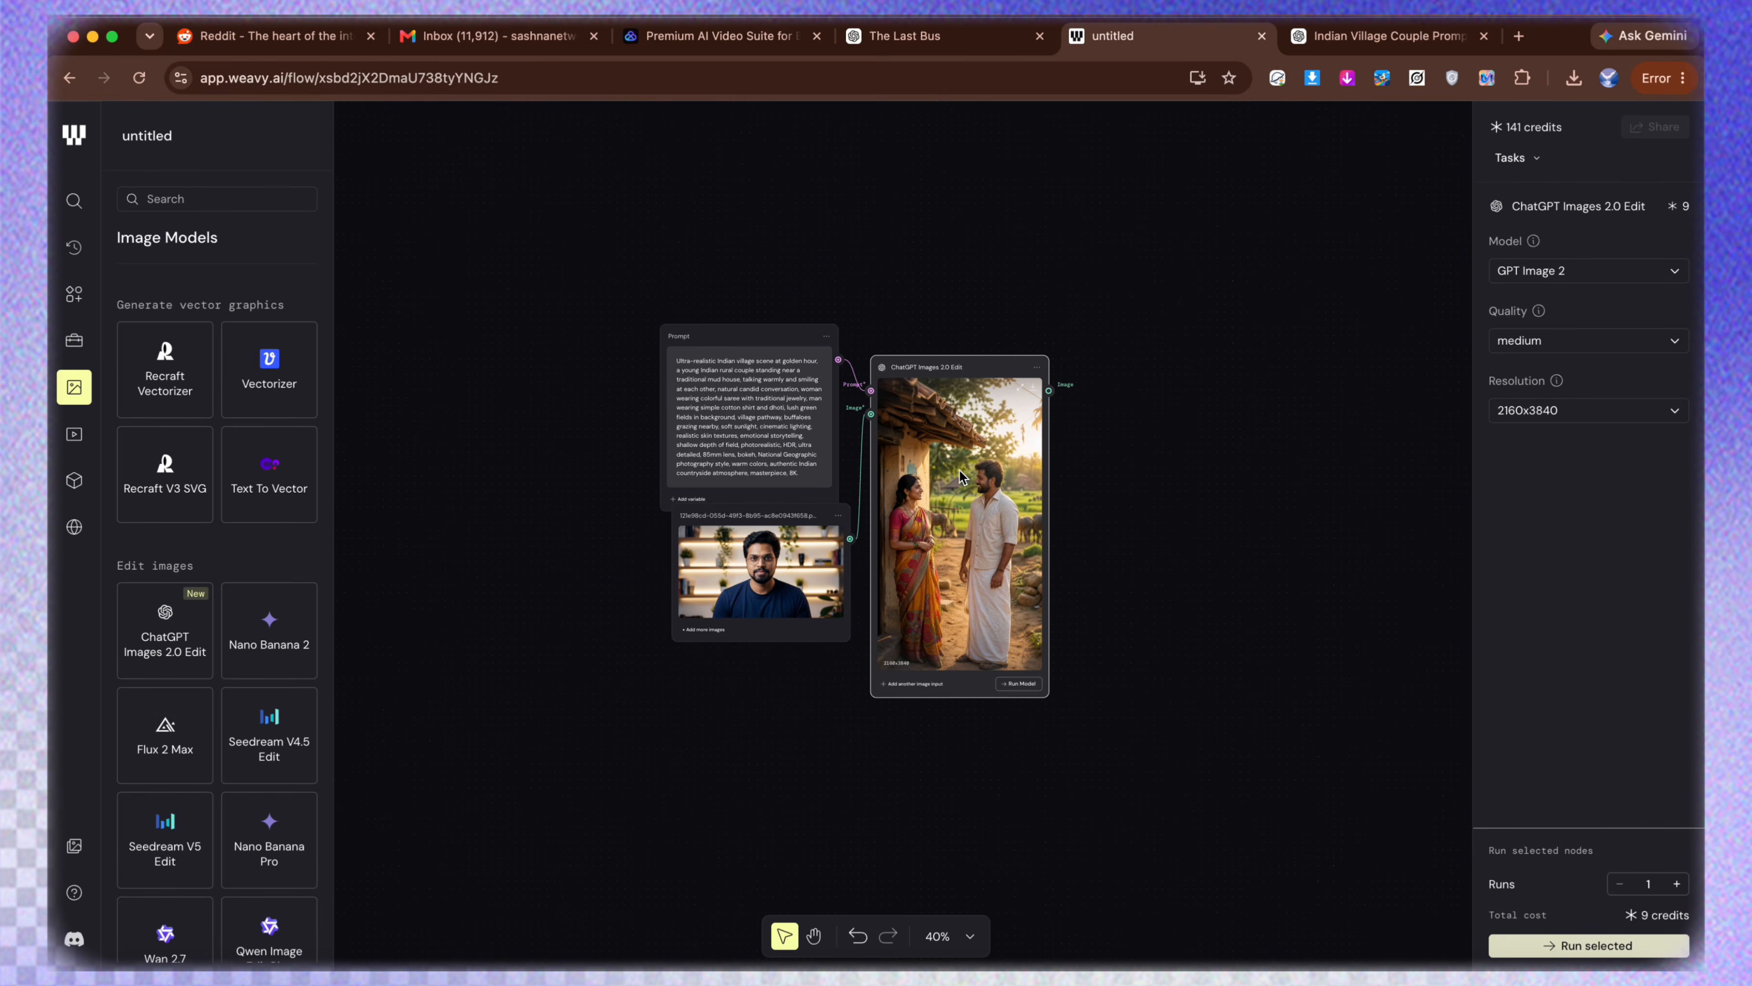
Switch to the ChatGPT conversation and send "so ippudu video prompt cheppu with telugu dialogues for grok".
left_click(1338, 42)
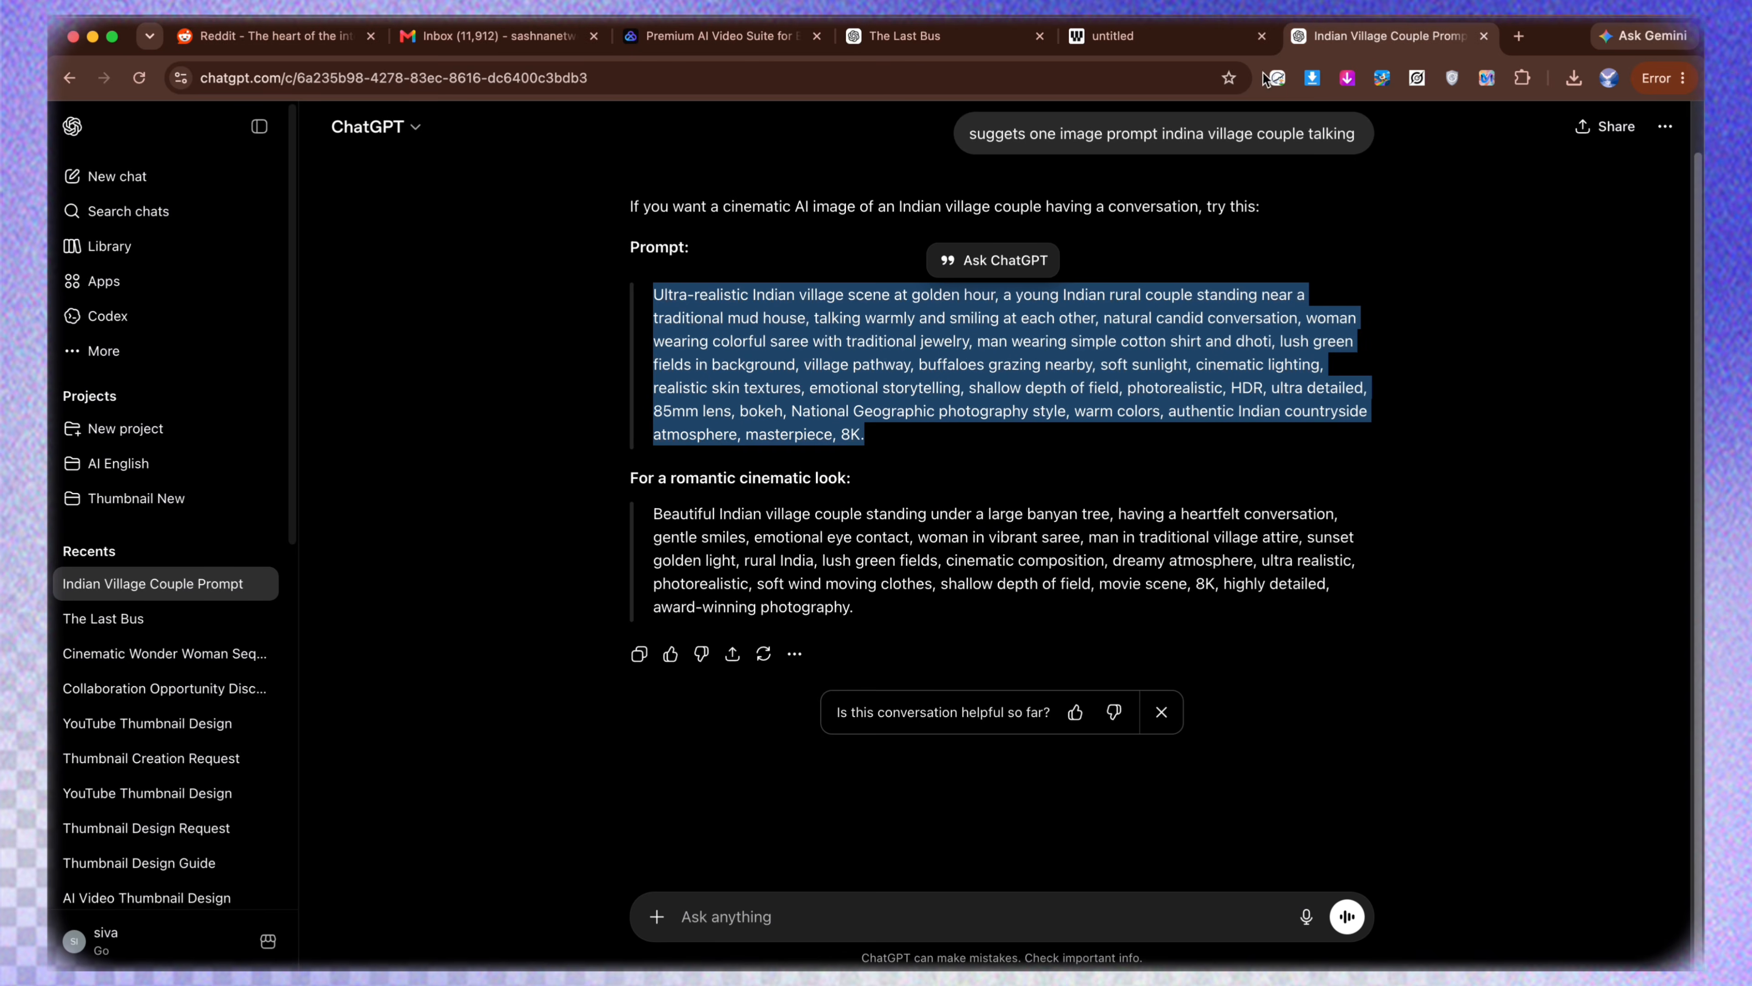
left_click_drag(906, 432, 761, 364)
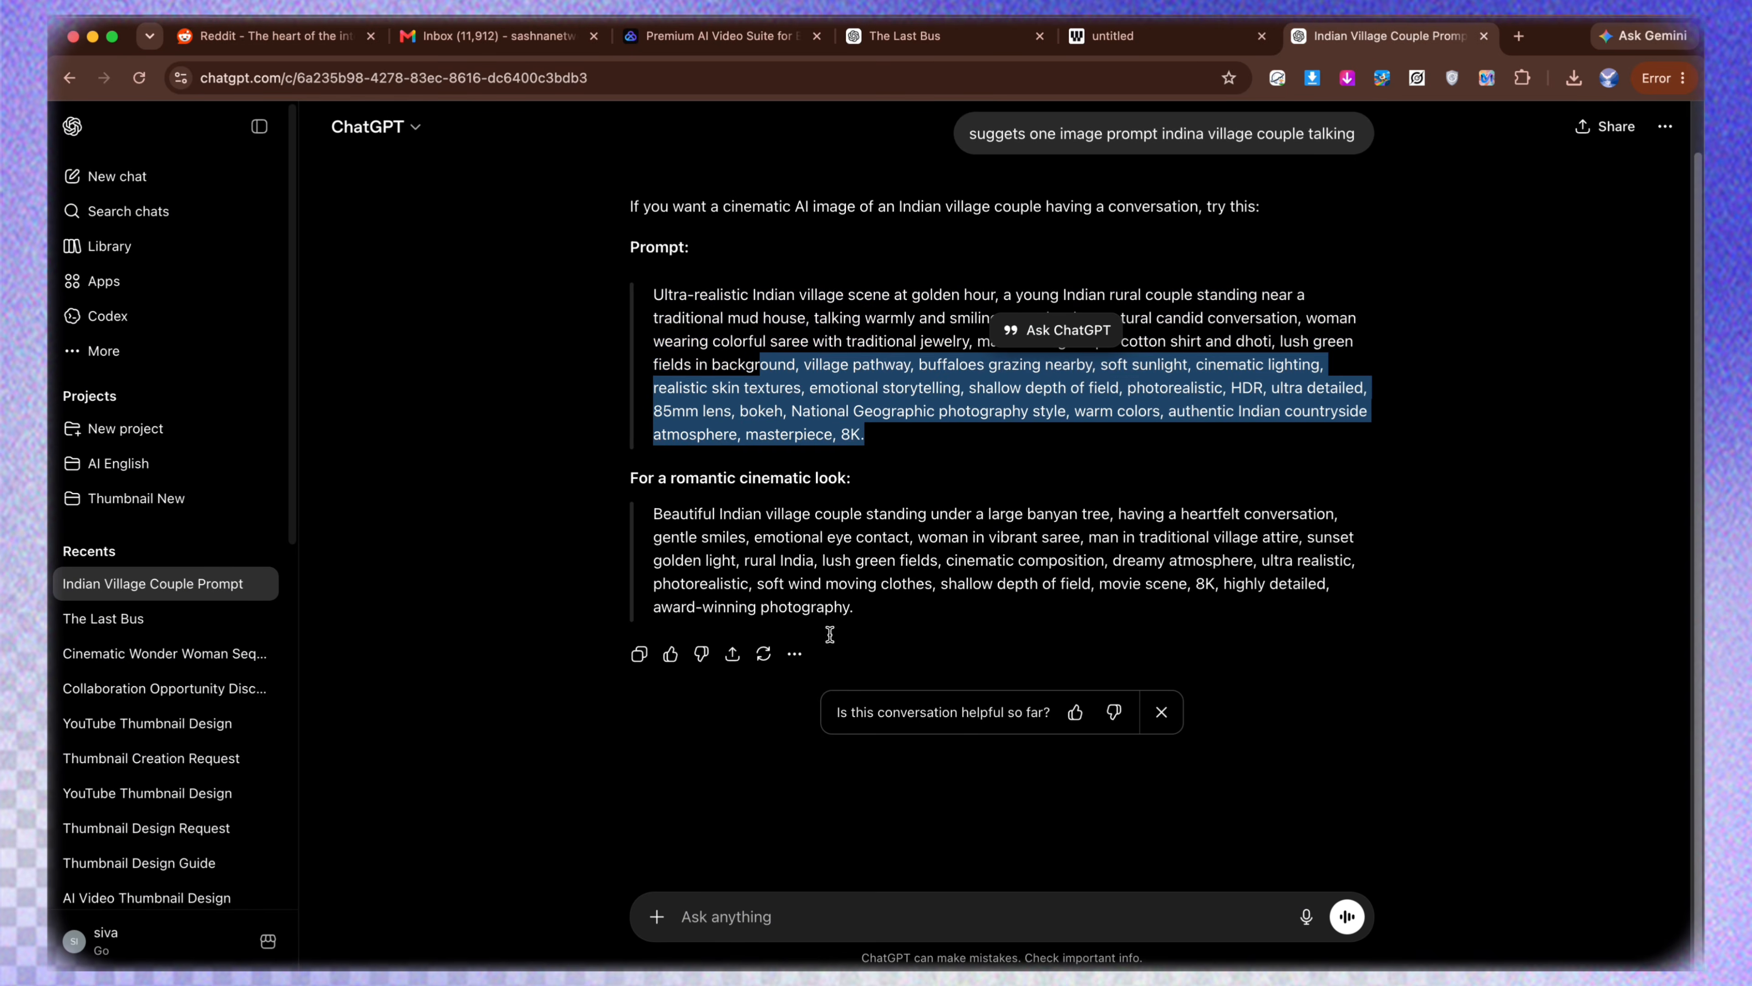
left_click(747, 922)
type("so ippudu")
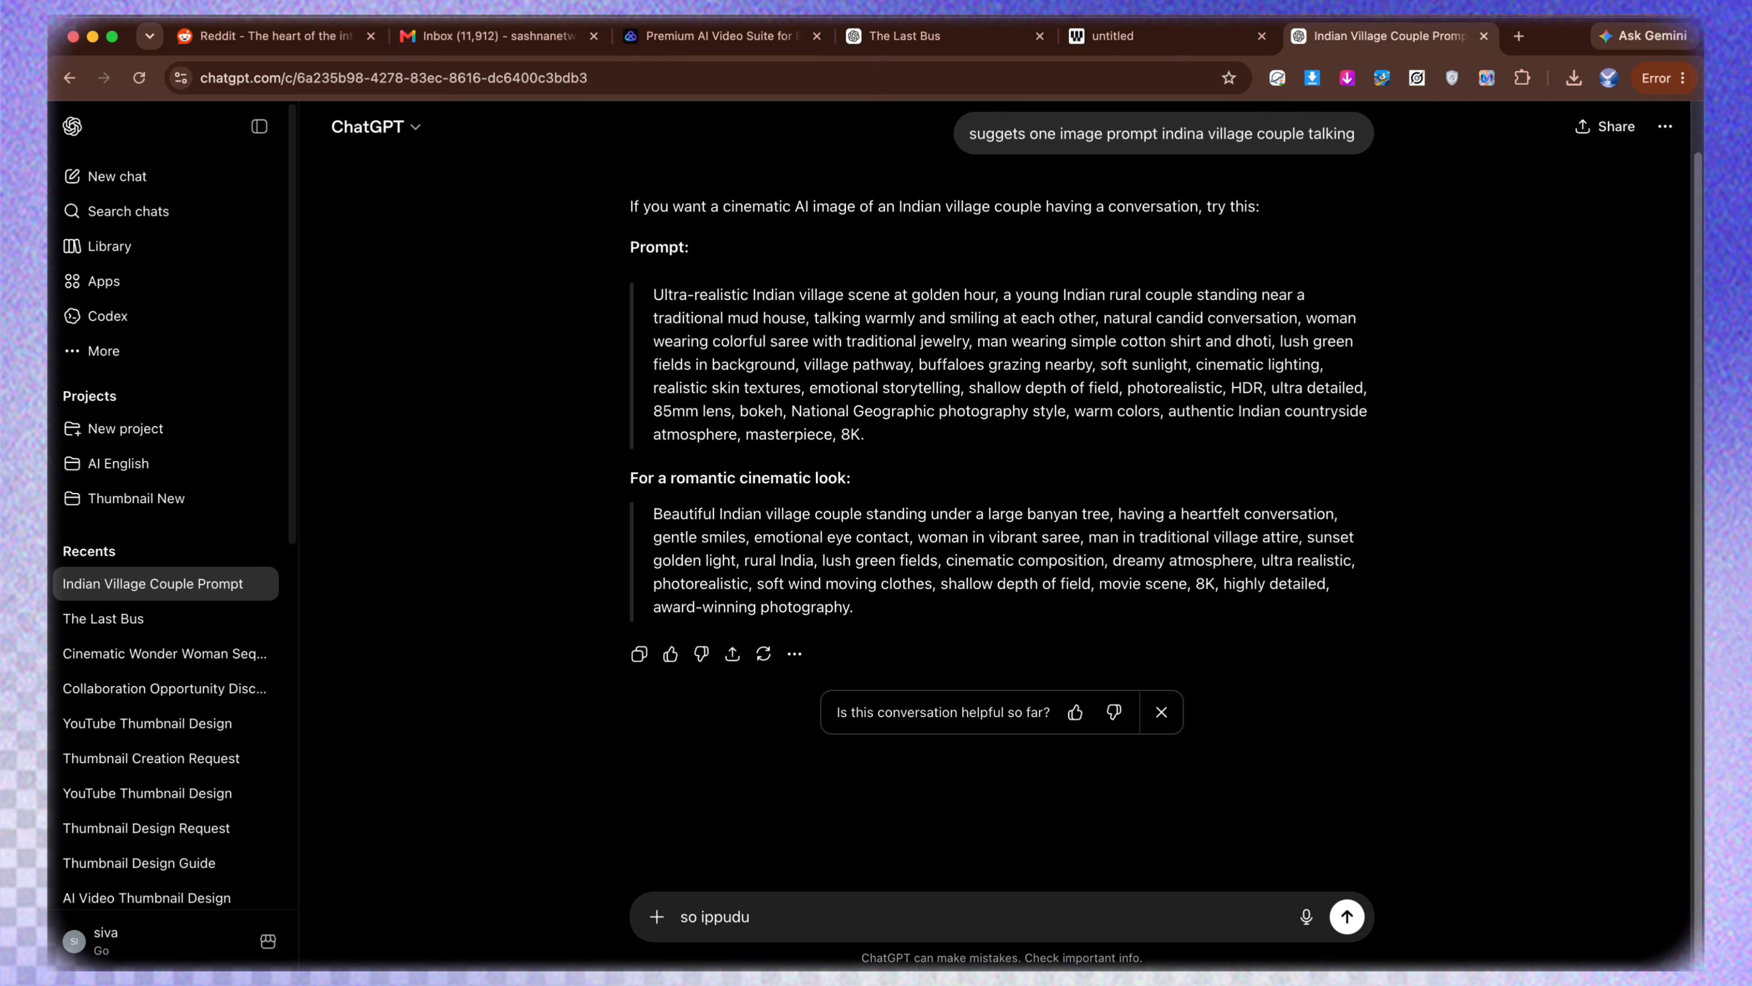
type(" video prompt cheppu with telugu dialogues for grok")
key("Return")
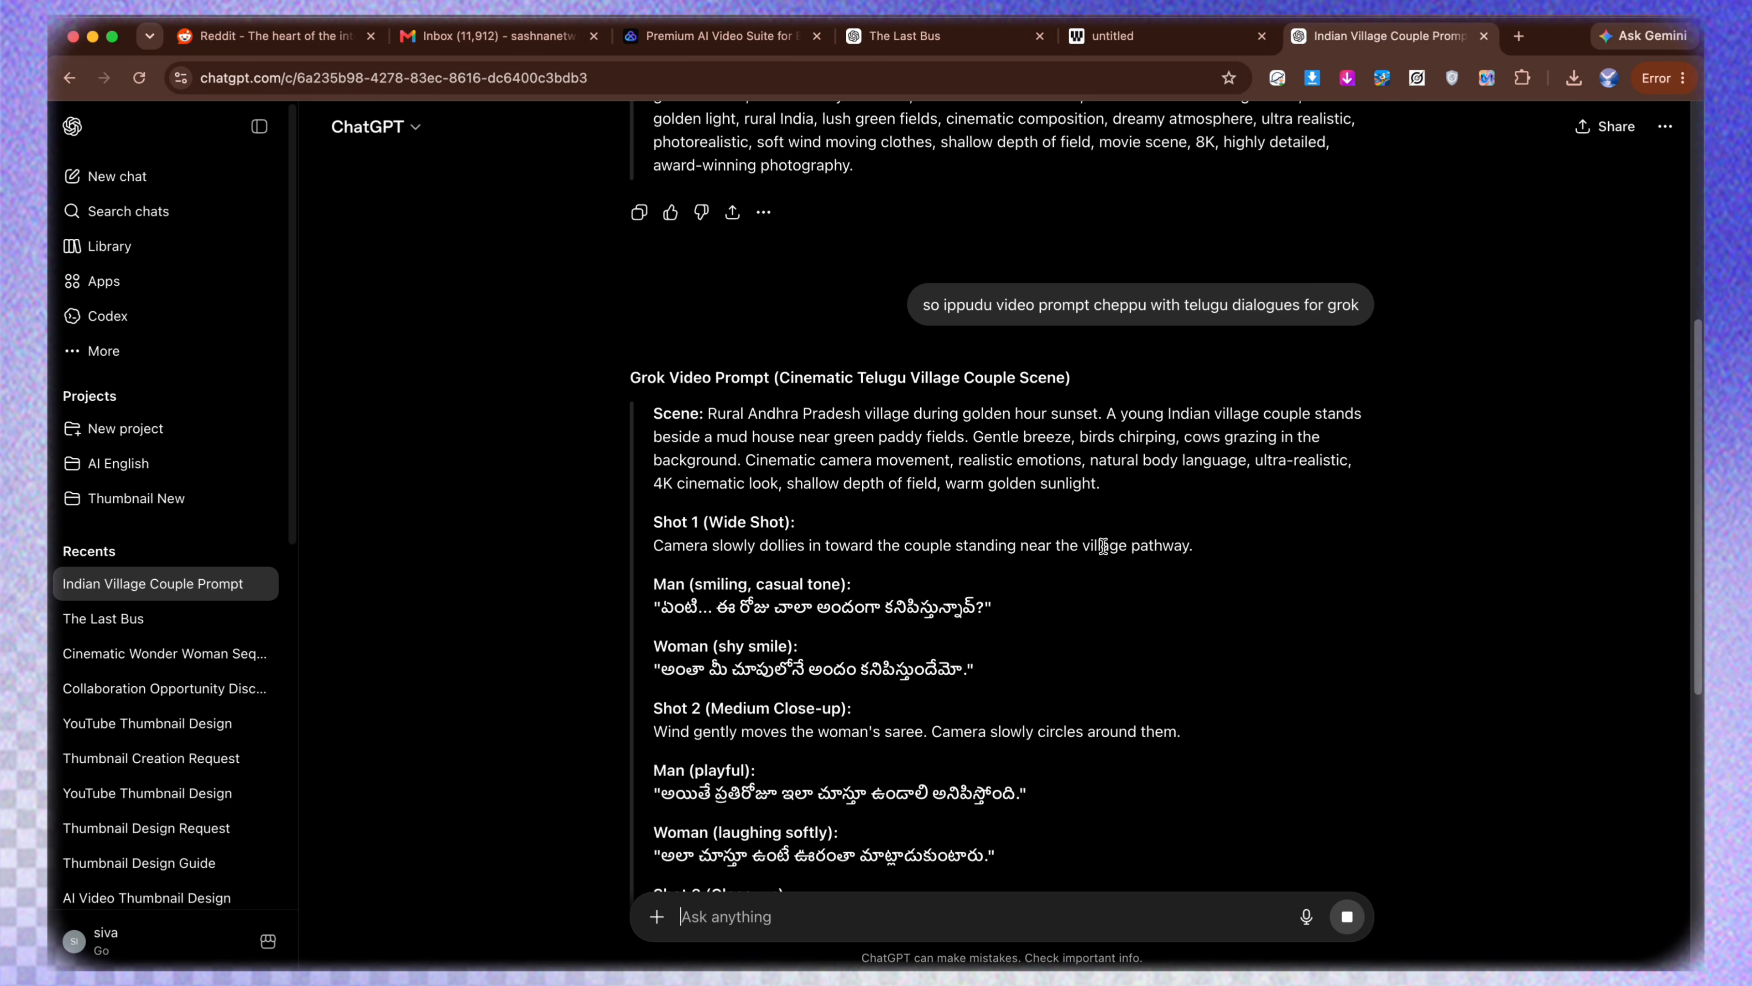
Review the multi-shot video prompt and send the follow-up "just shopt 1" to ask for a single shot.
scroll(1006, 608, "down", 3)
scroll(1006, 607, "down", 5)
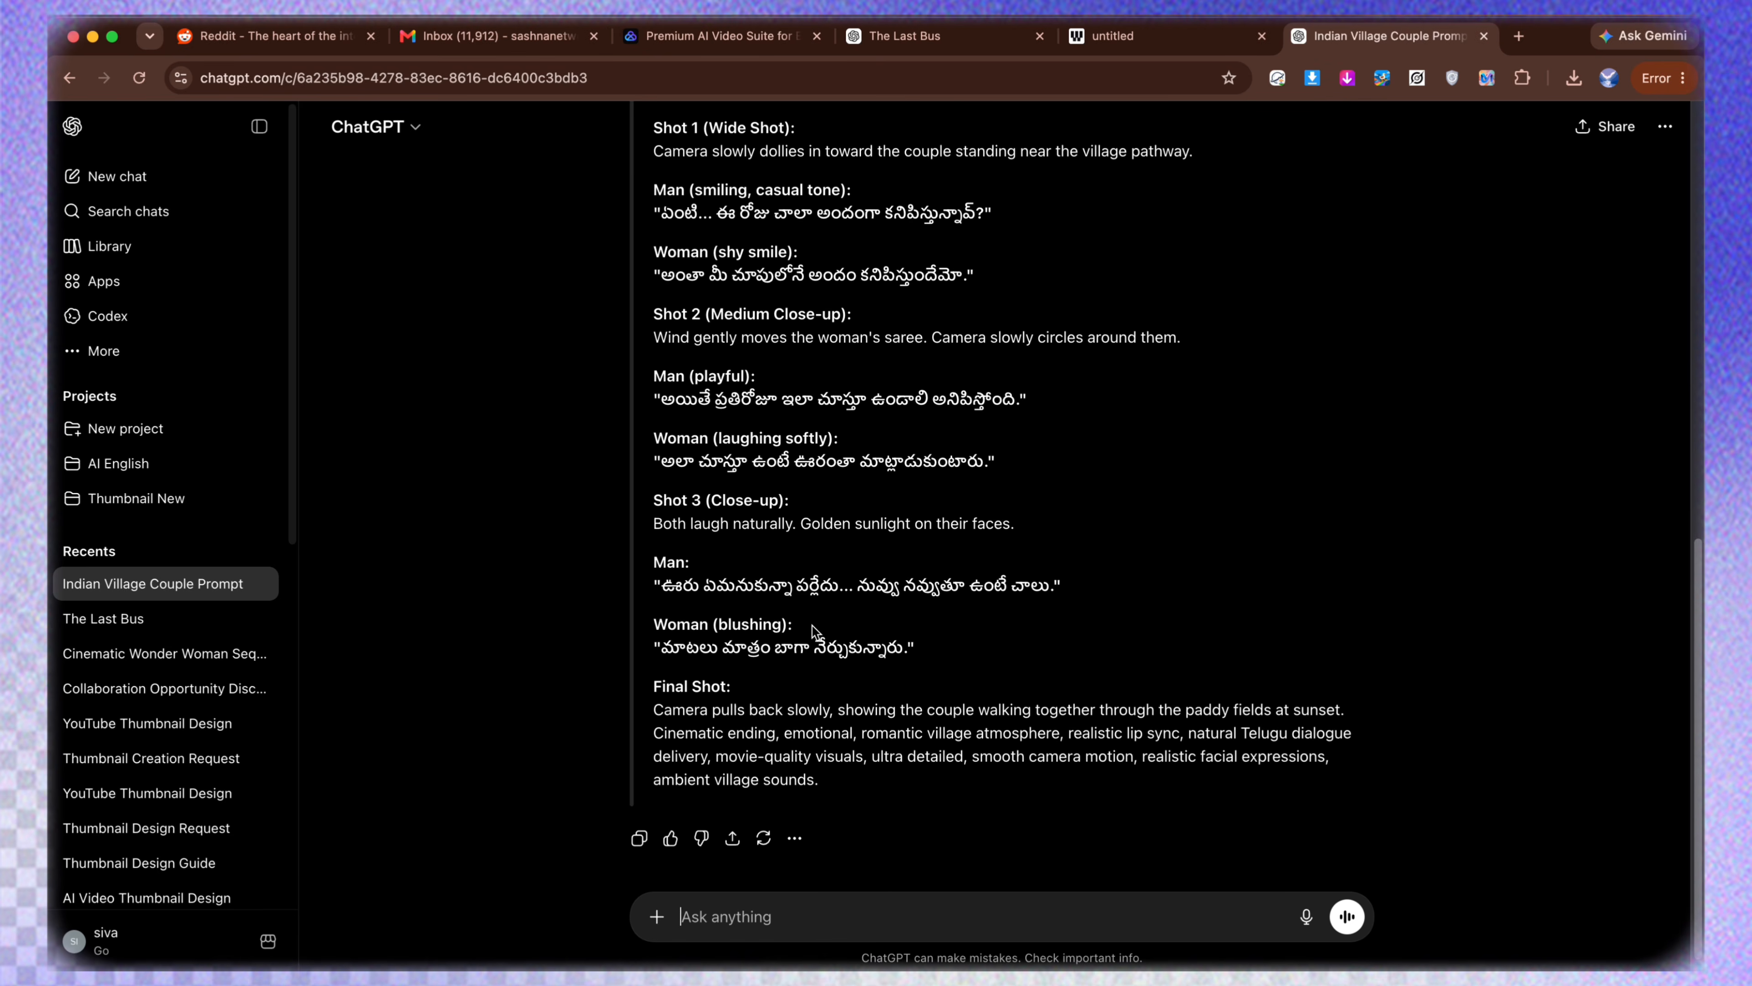
scroll(734, 395, "up", 1)
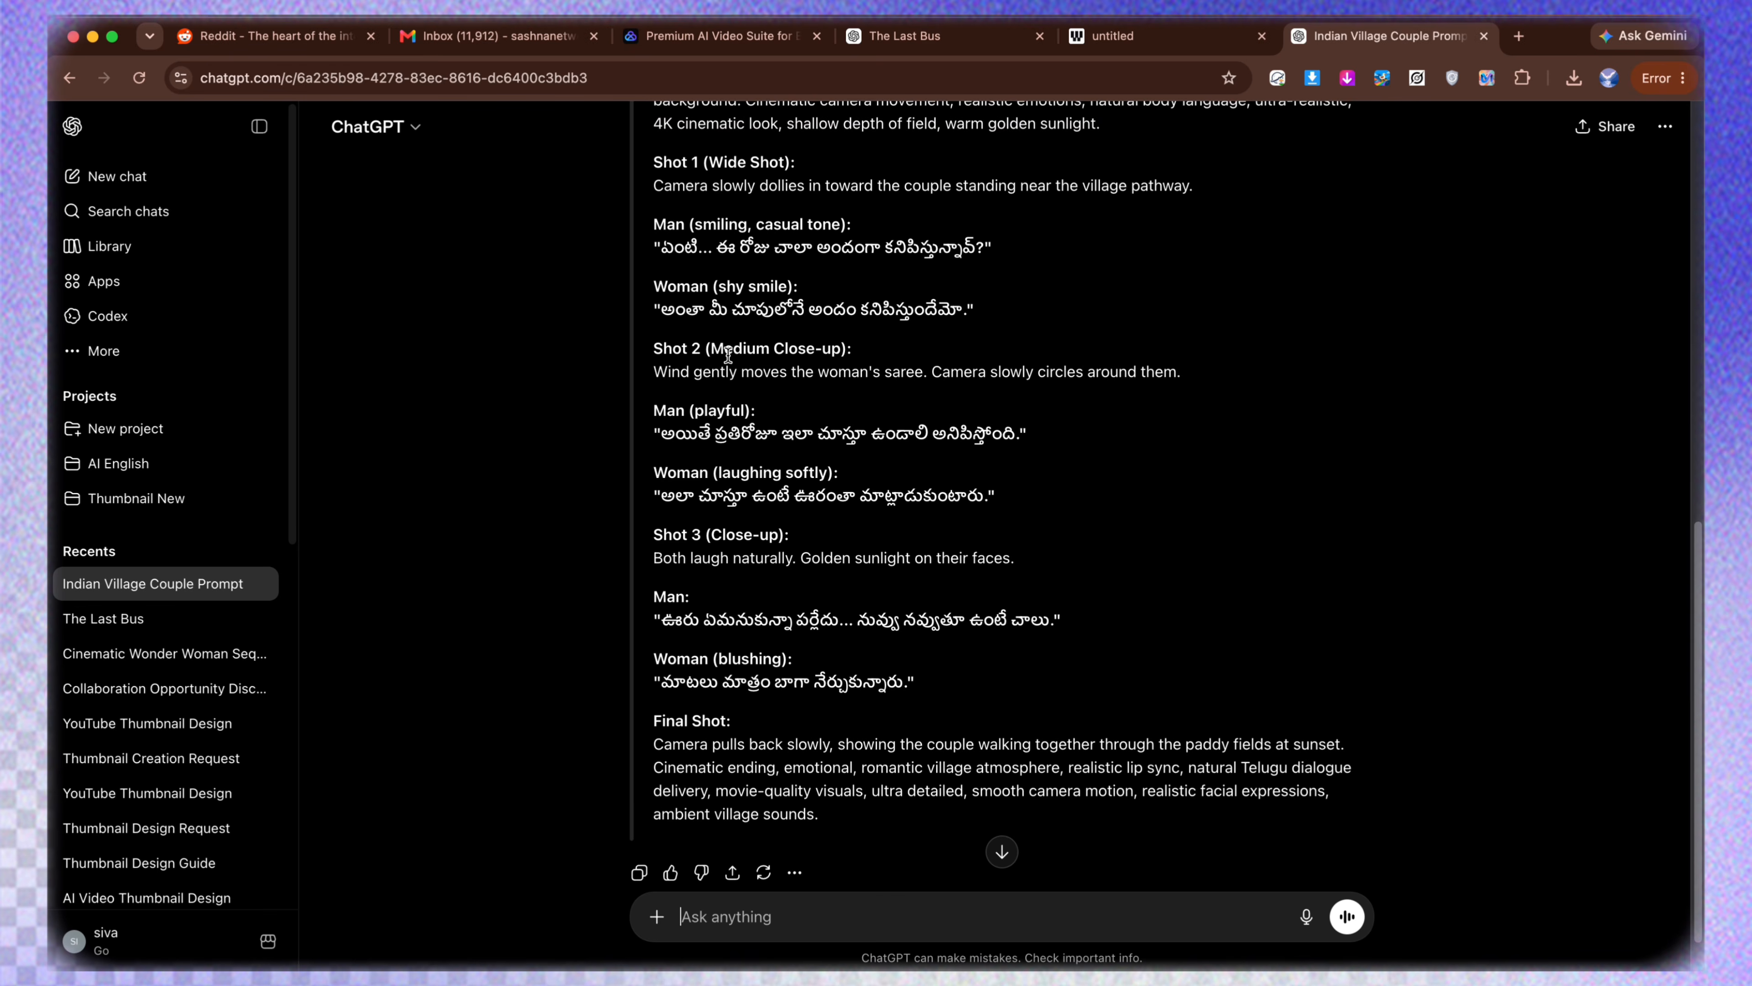
scroll(856, 580, "up", 1)
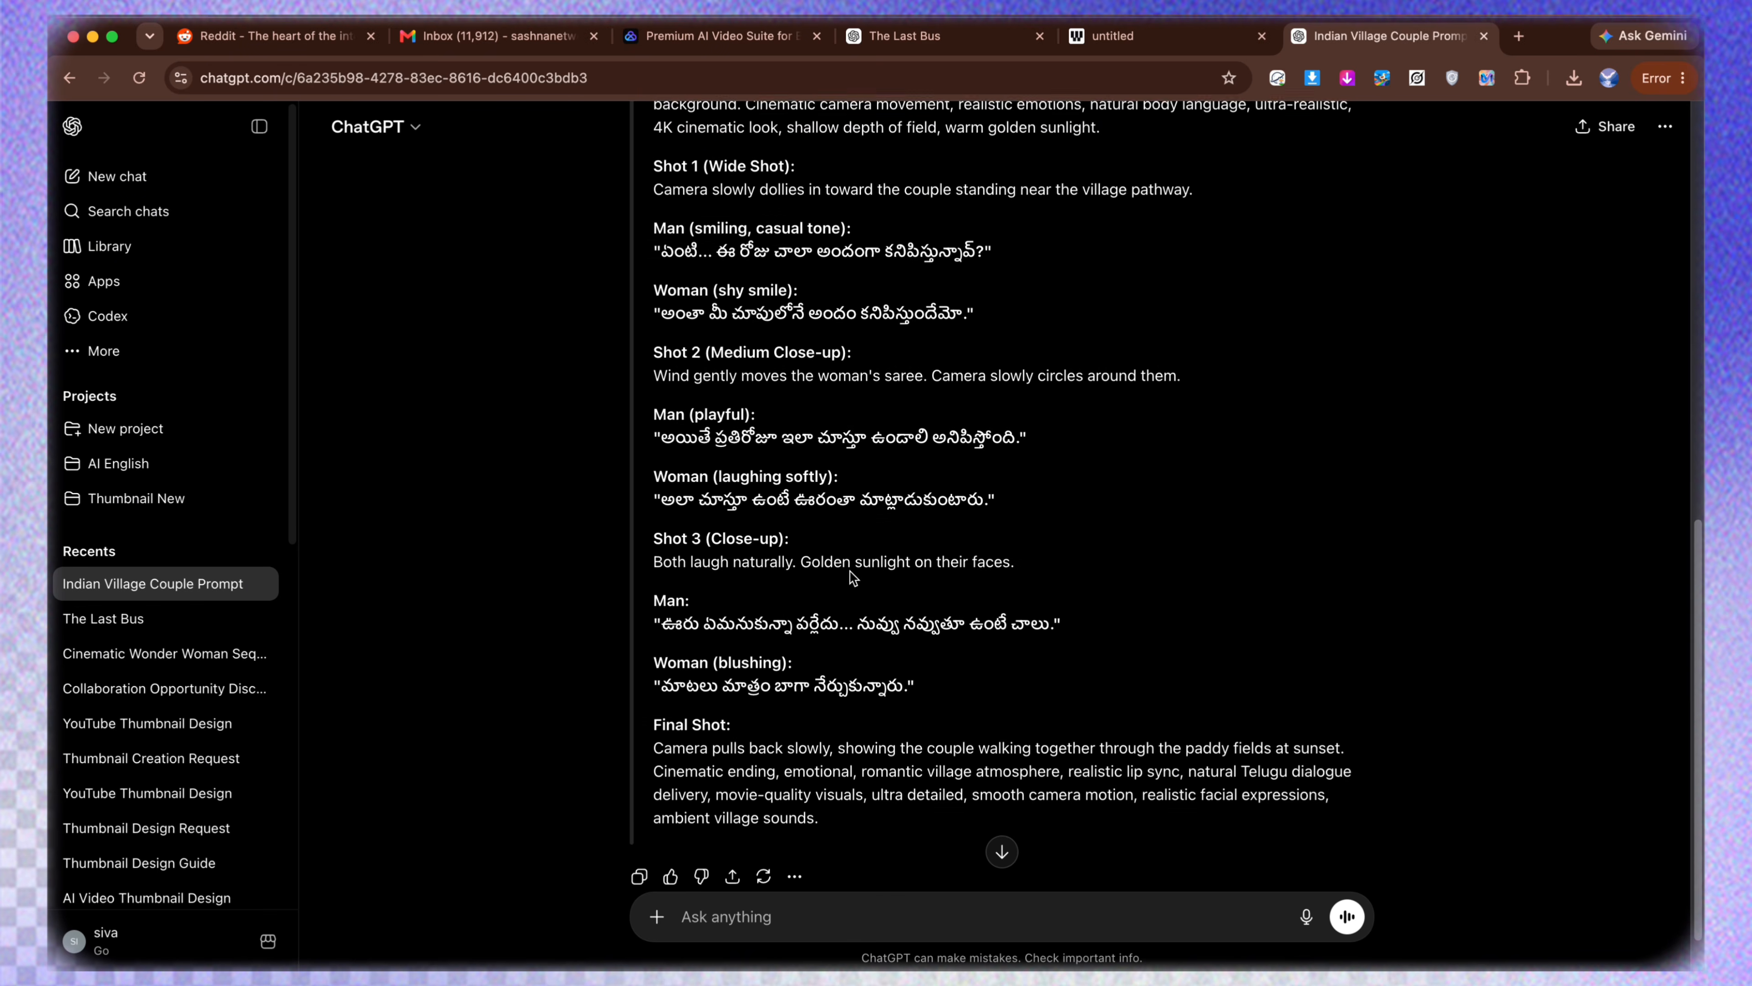
left_click(796, 909)
type("just shopt")
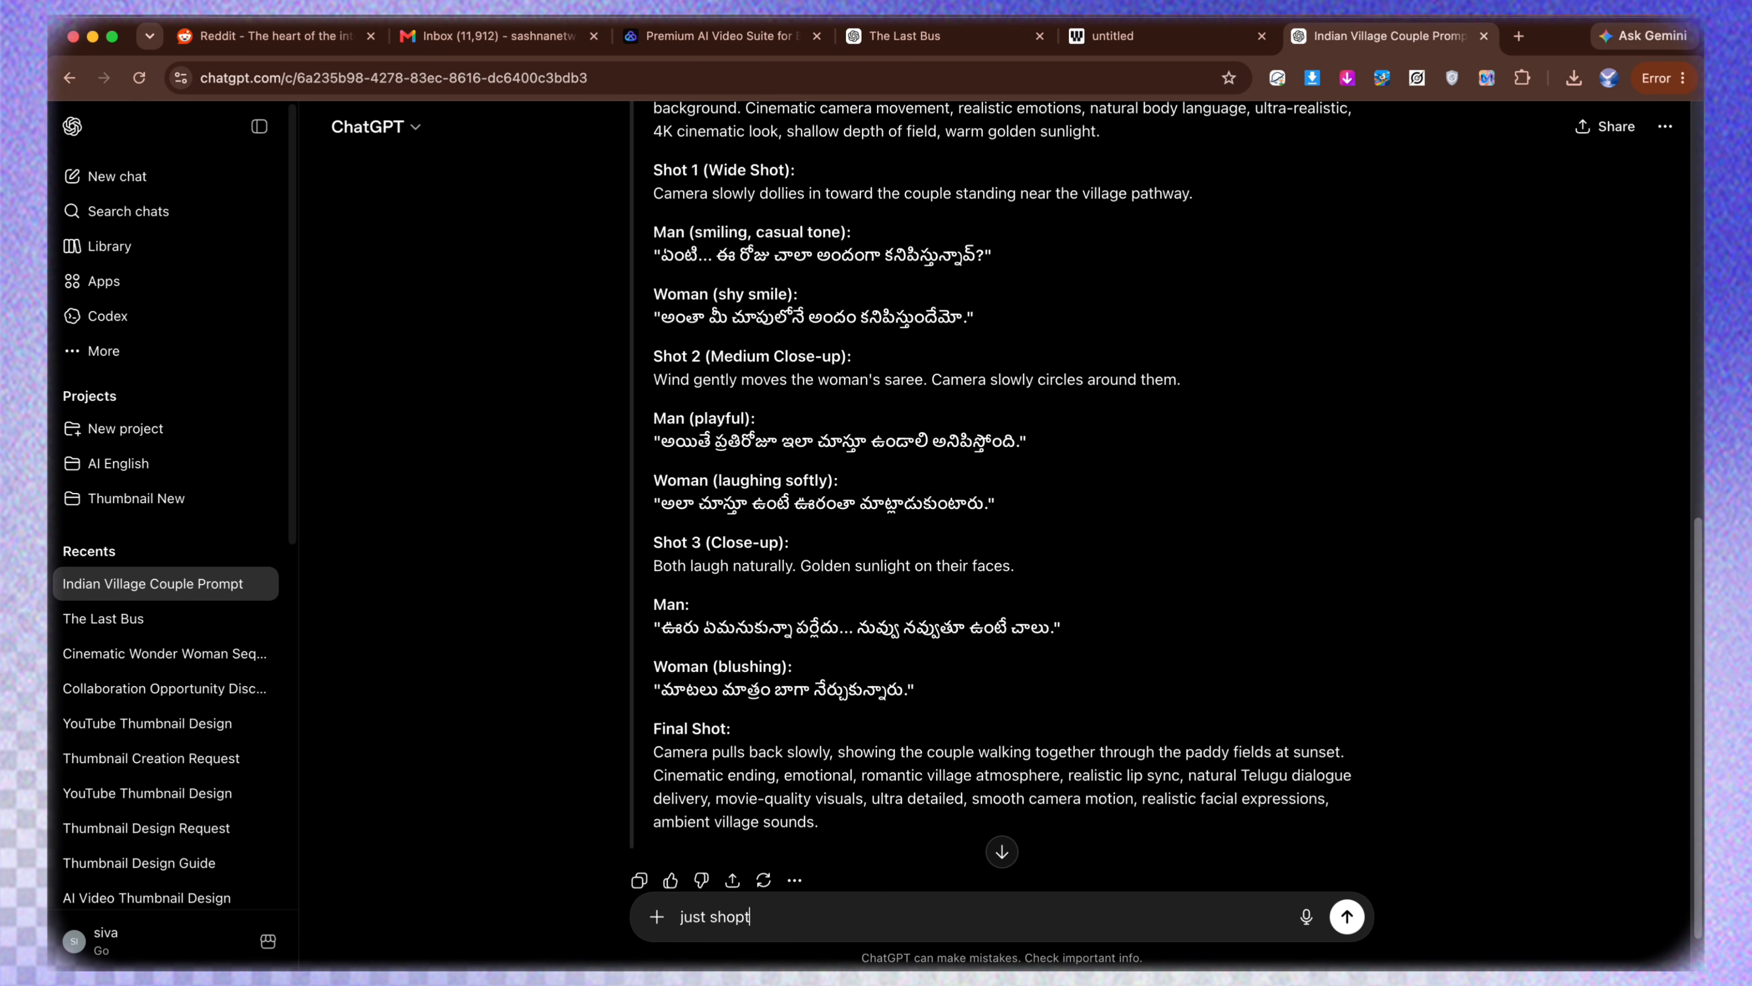
key("BackSpace")
key("BackSpace")
type("rt 1")
key("Return")
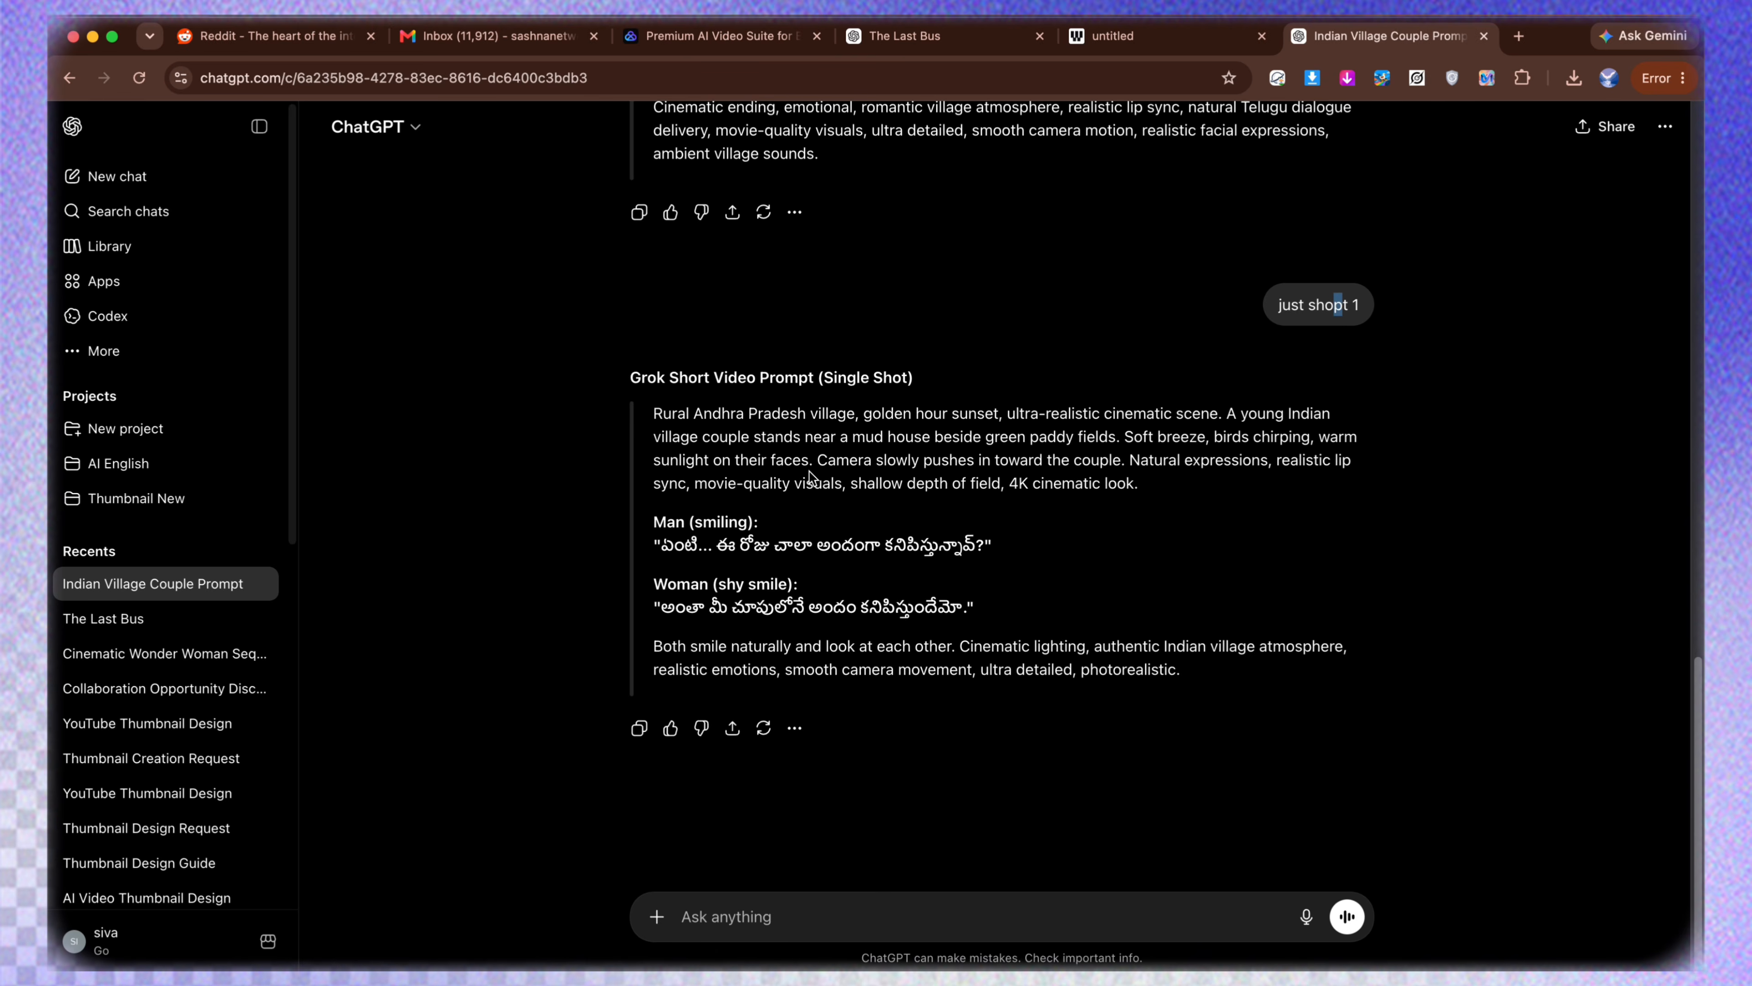
Copy the full Grok single-shot video prompt text from the reply and return to the Figma Weave flow.
left_click_drag(1212, 683, 643, 426)
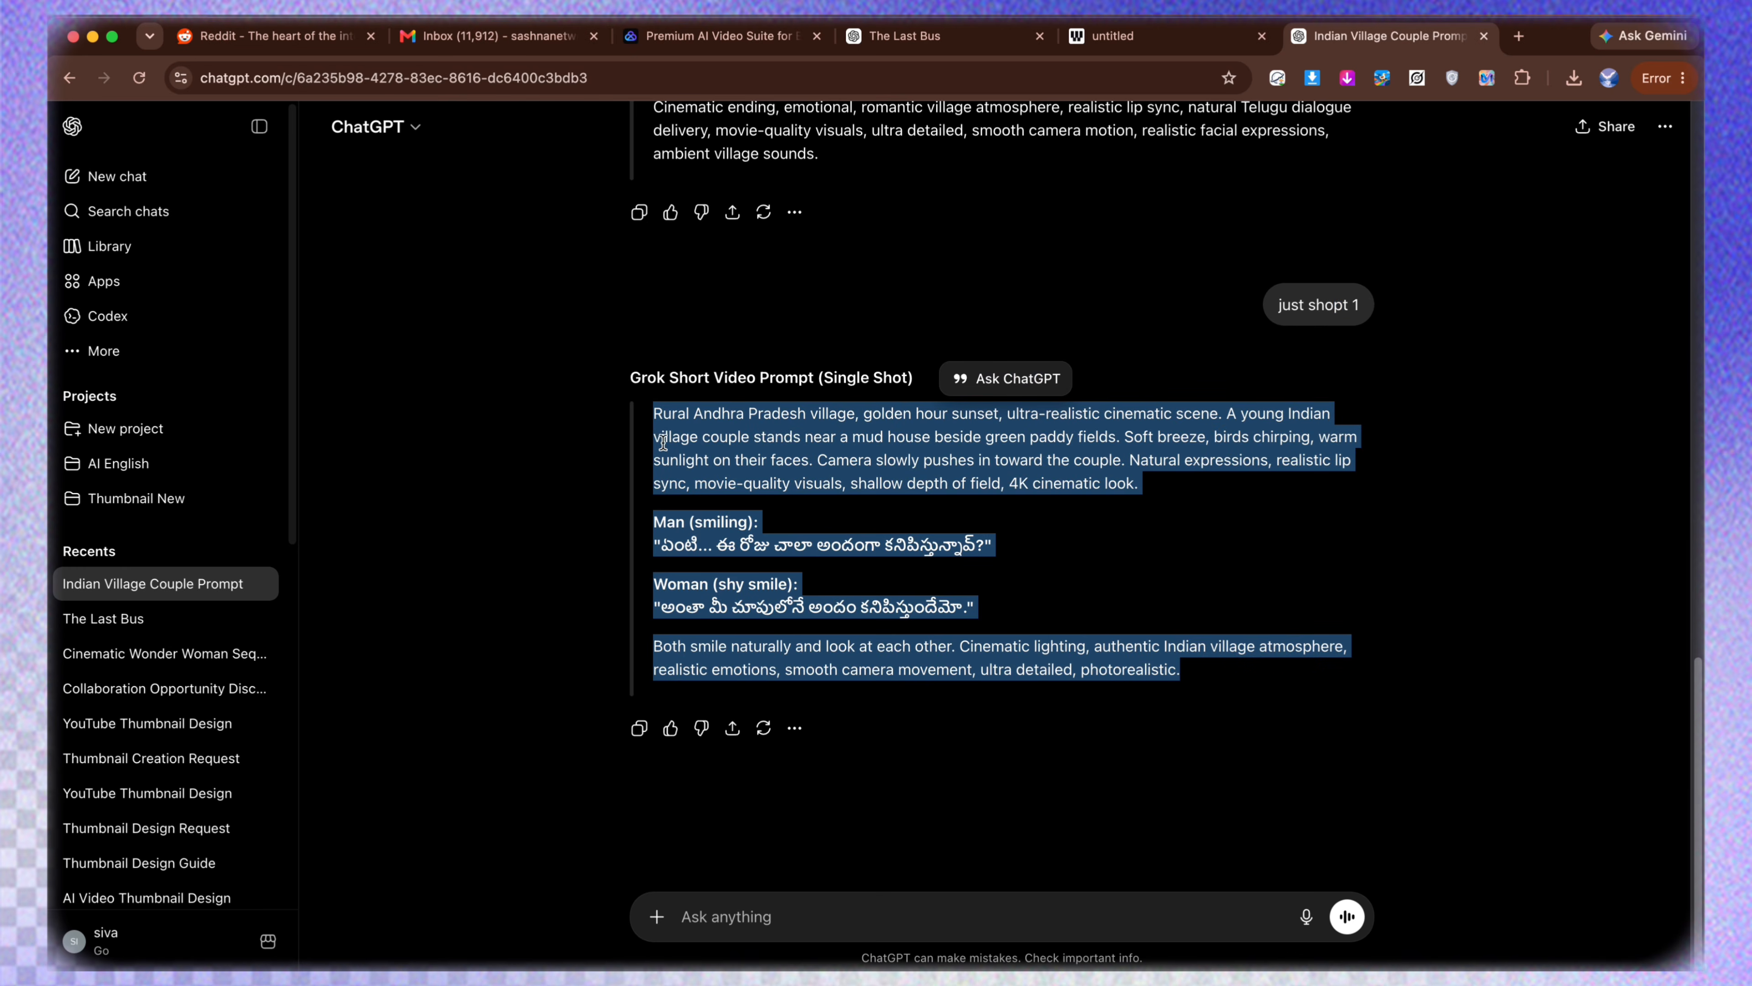
left_click(1148, 39)
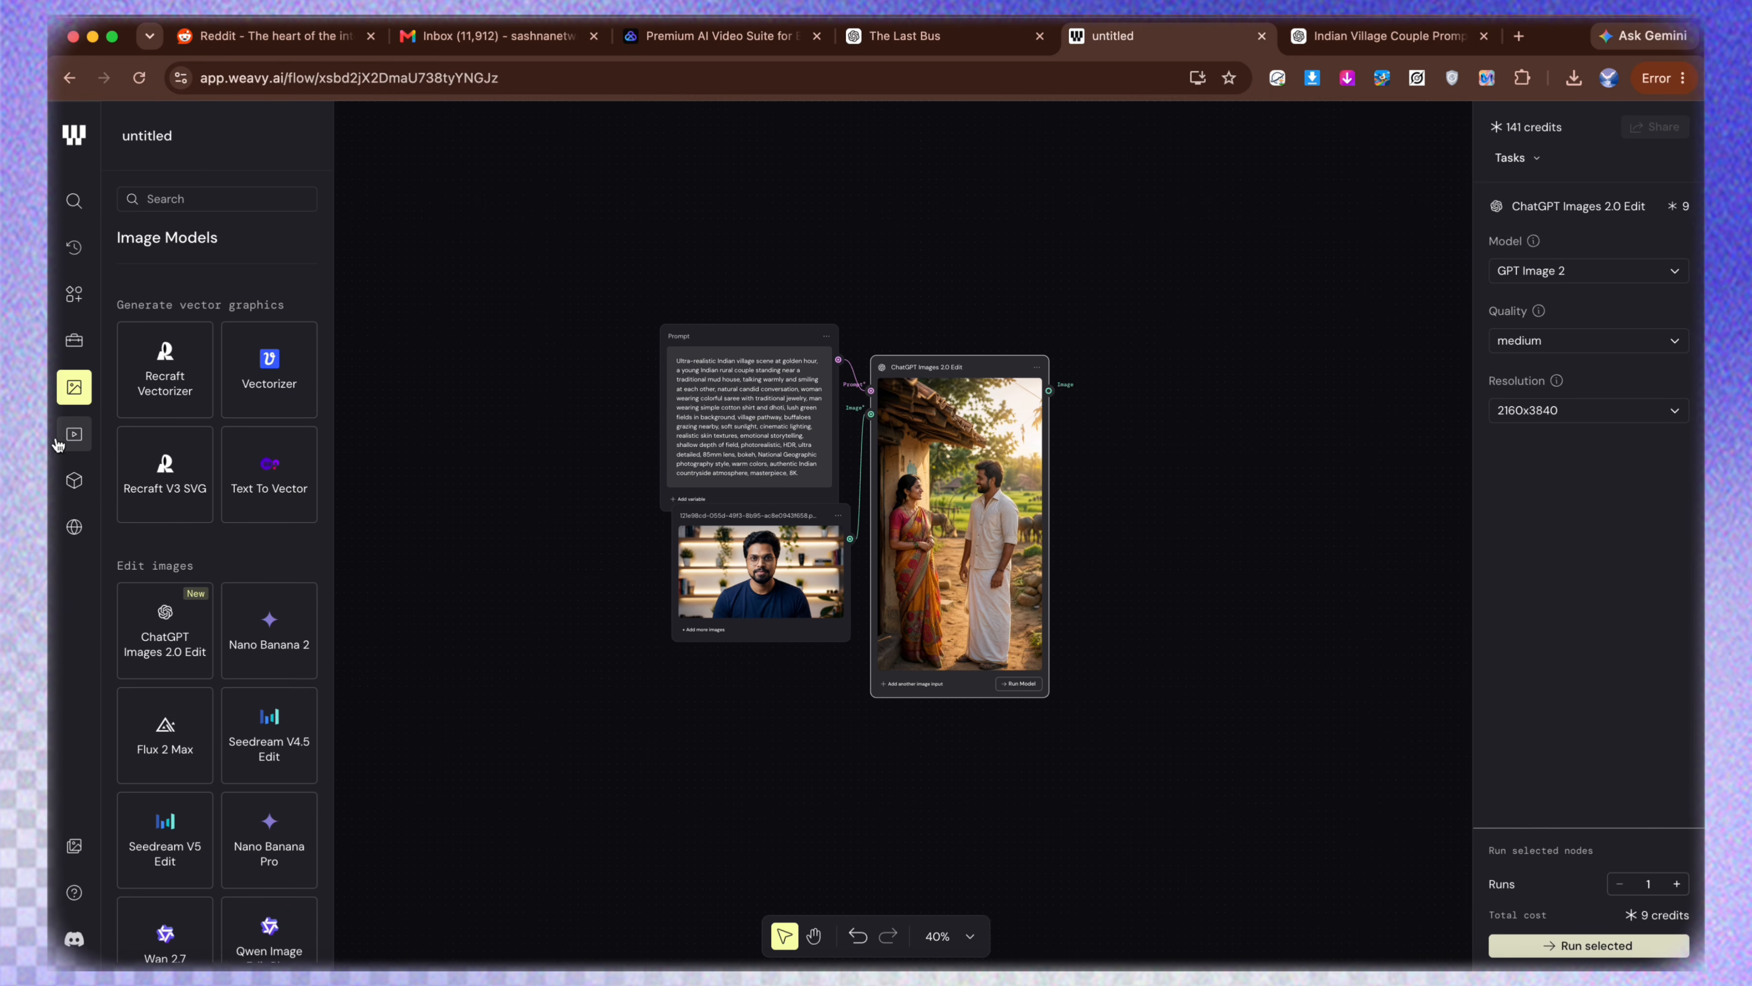
Browse the video models and add a Grok Imagine Video node to the canvas beyond the ChatGPT Images 2.0 Edit node.
left_click(71, 437)
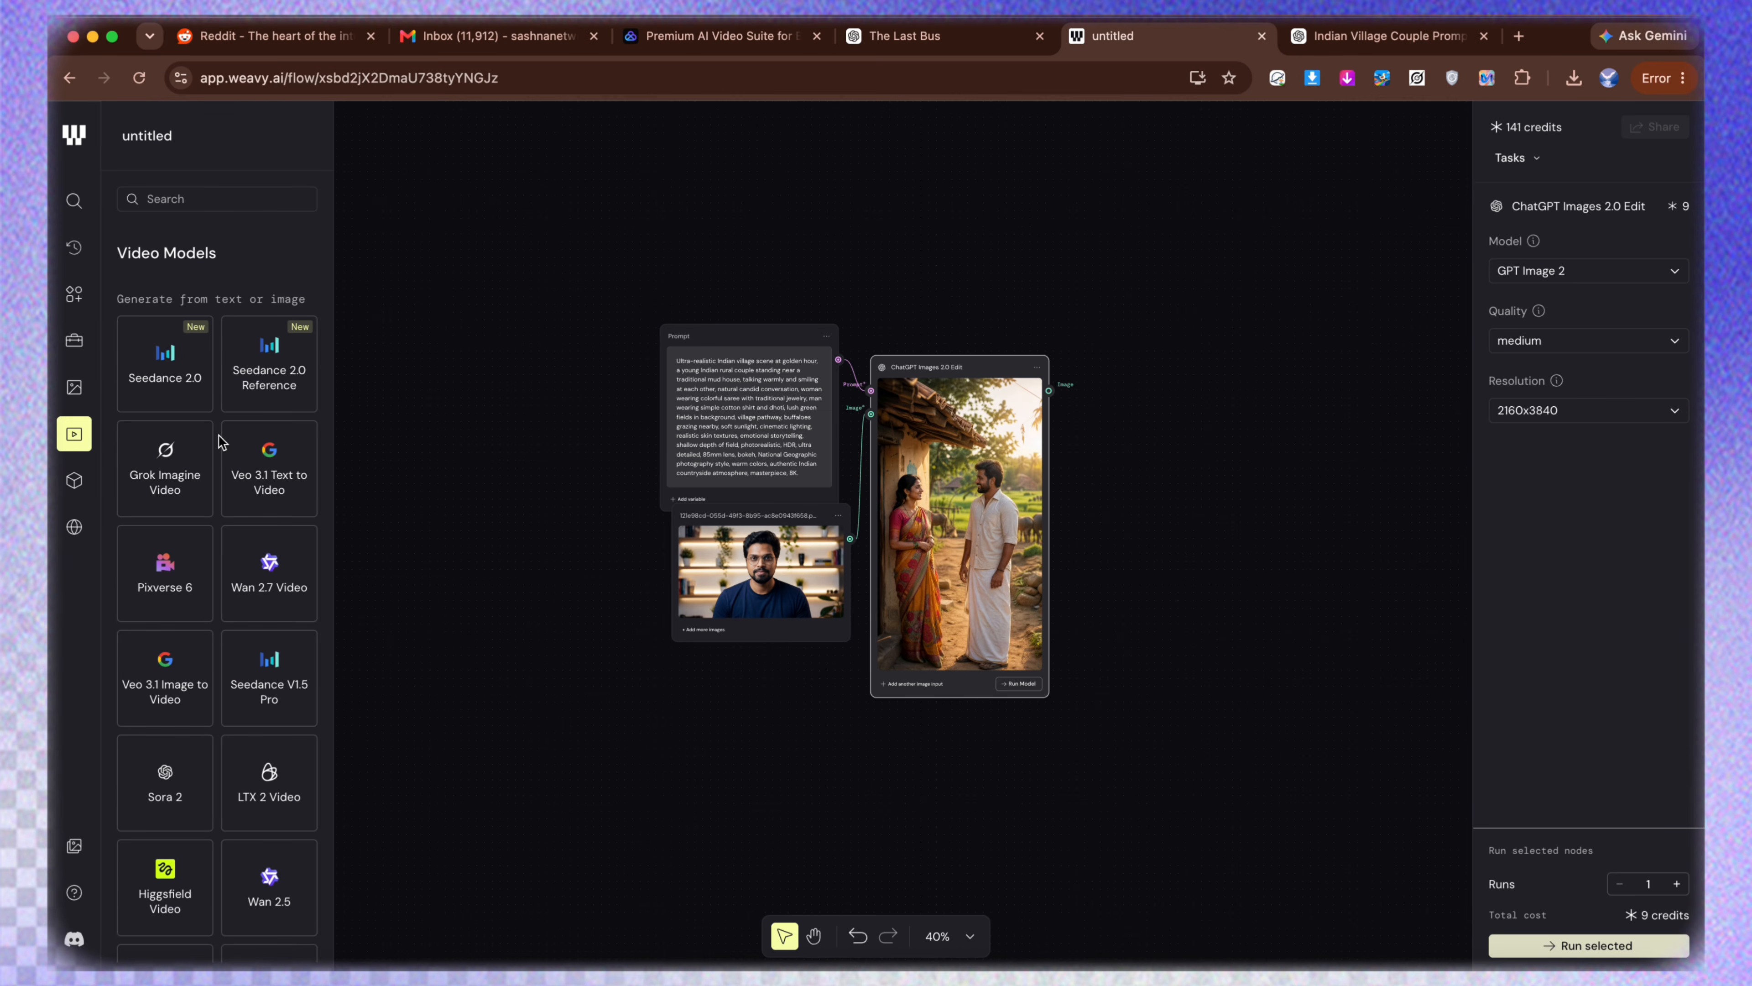
scroll(220, 442, "down", 3)
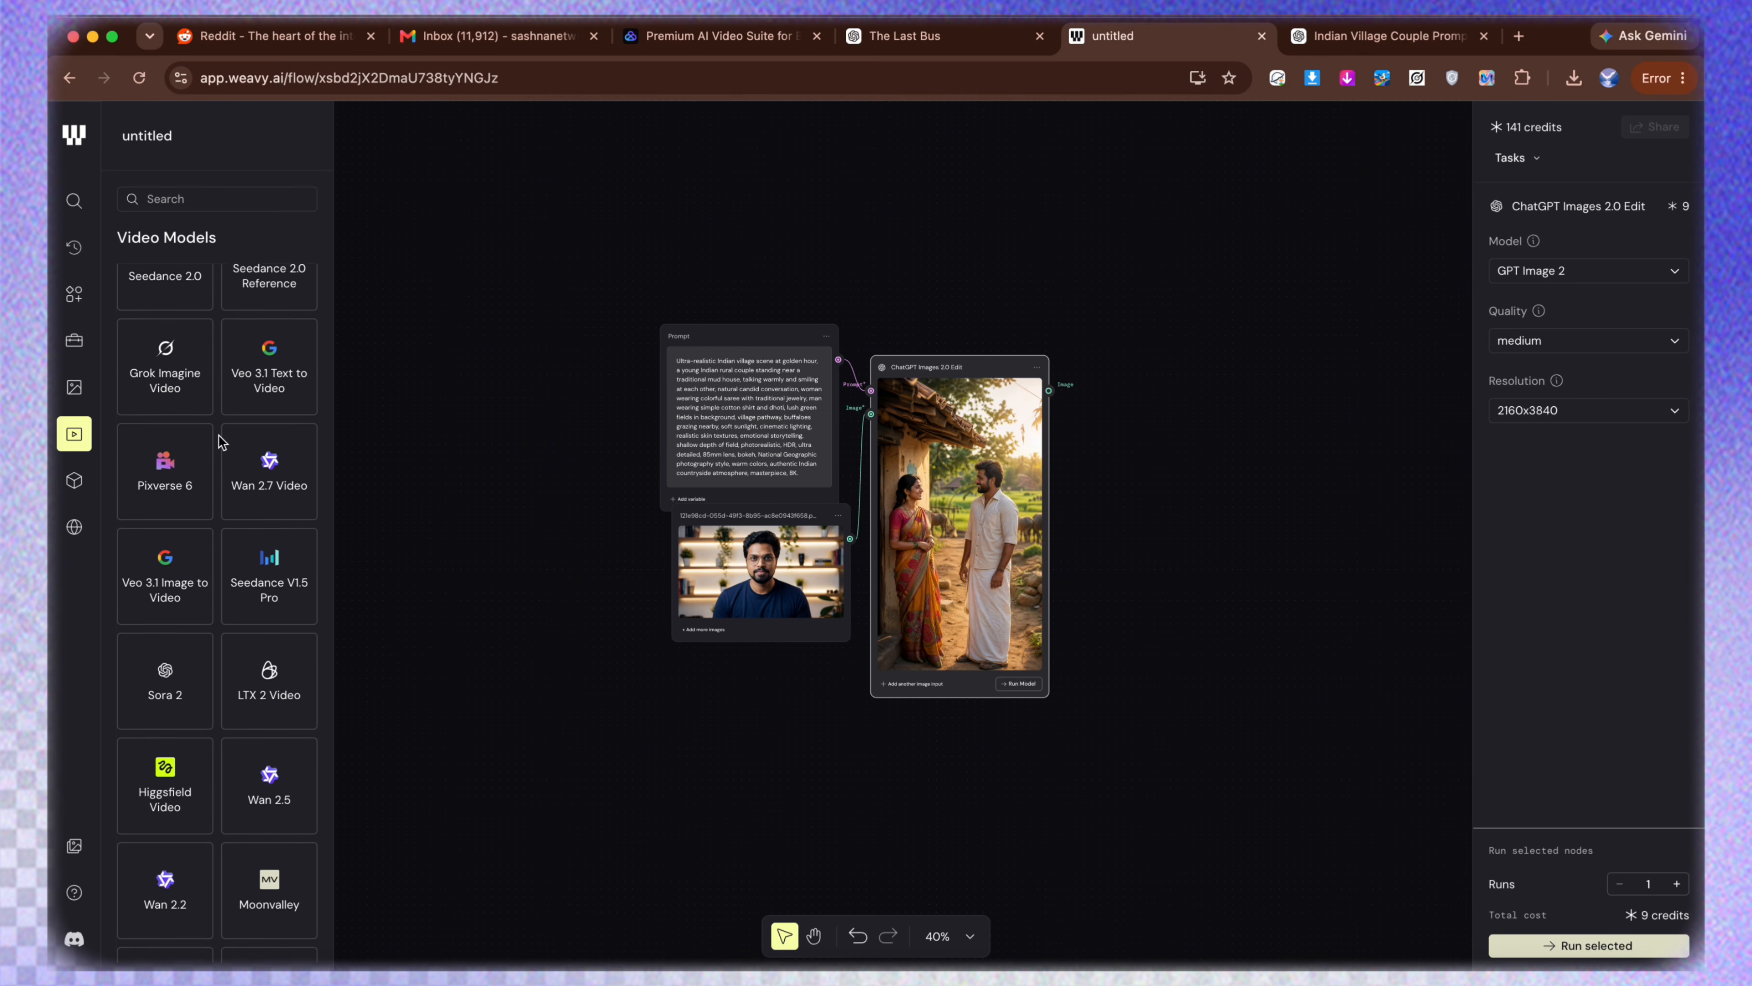
scroll(214, 462, "up", 5)
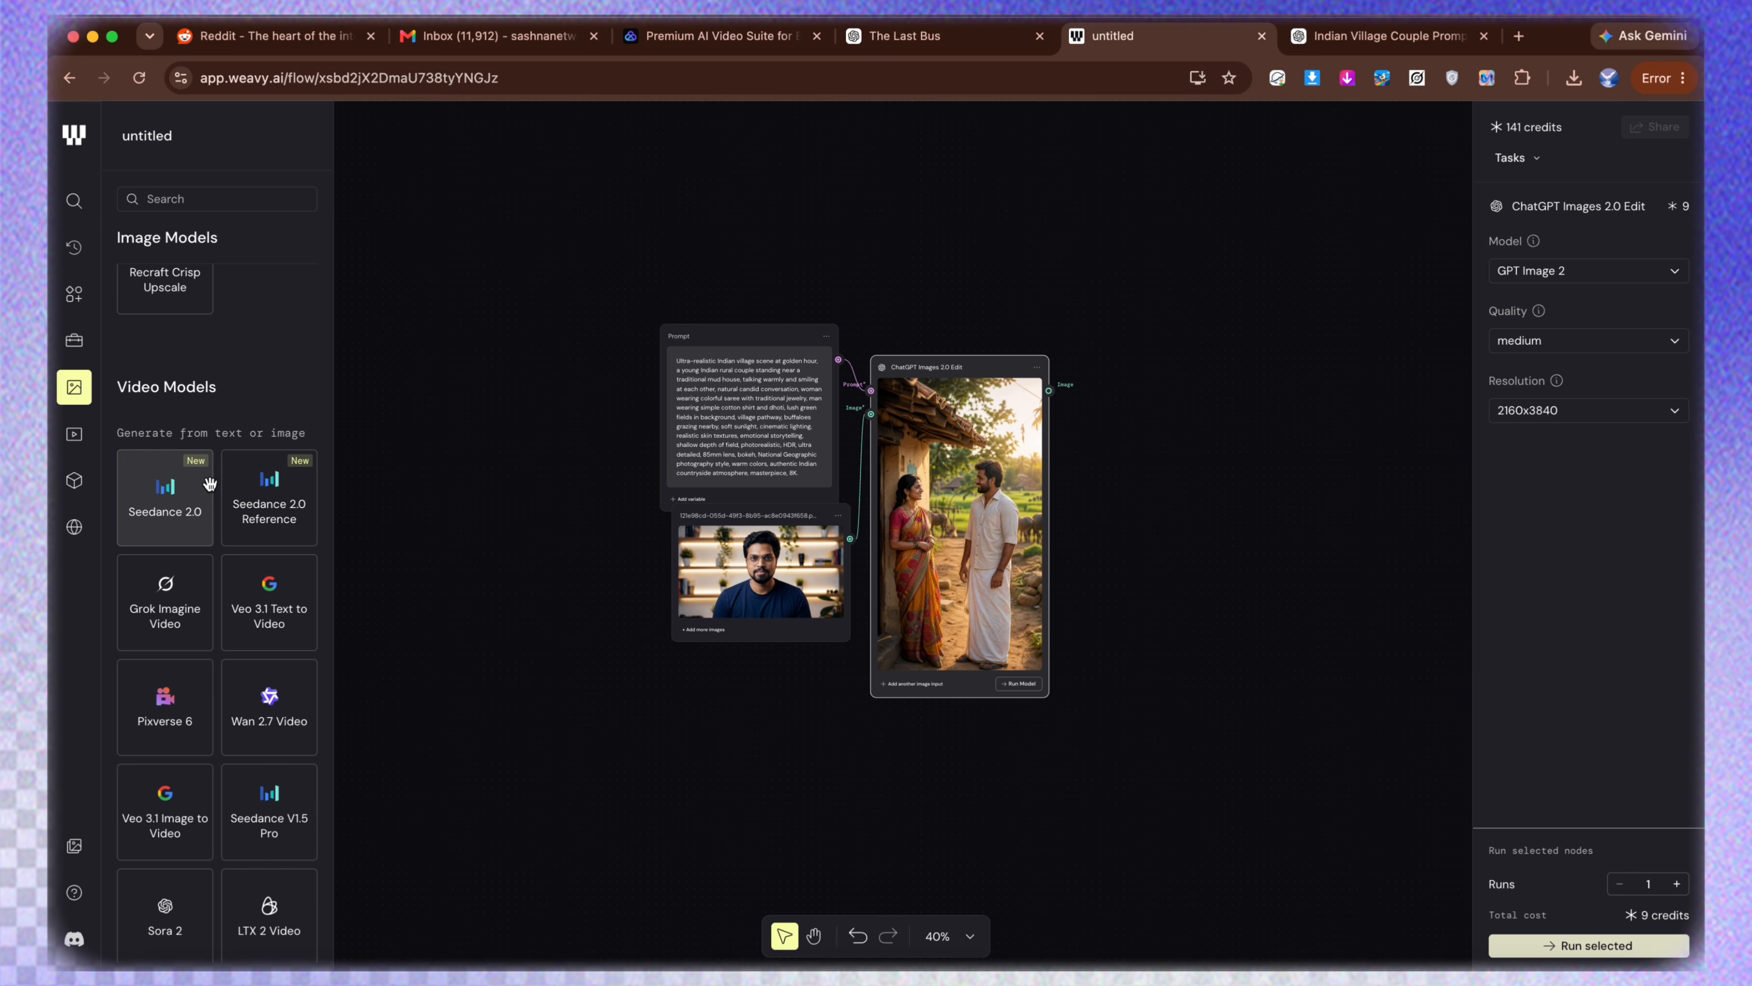
mouse_move(201, 489)
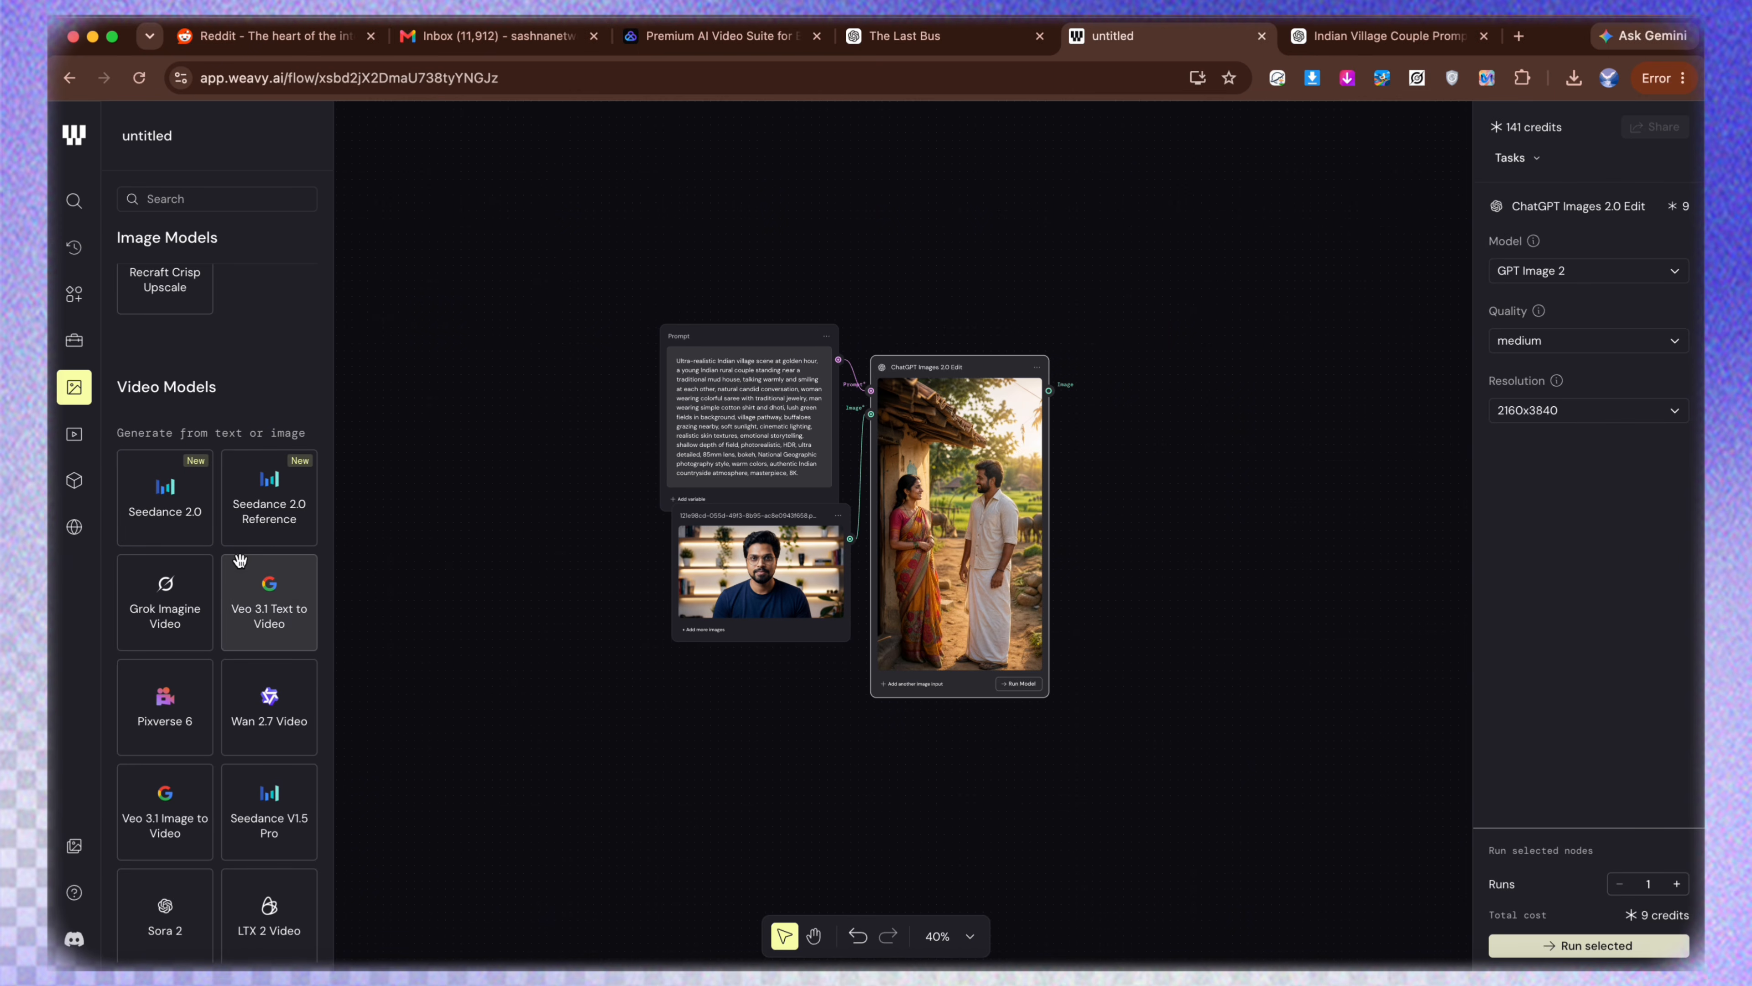
mouse_move(239, 559)
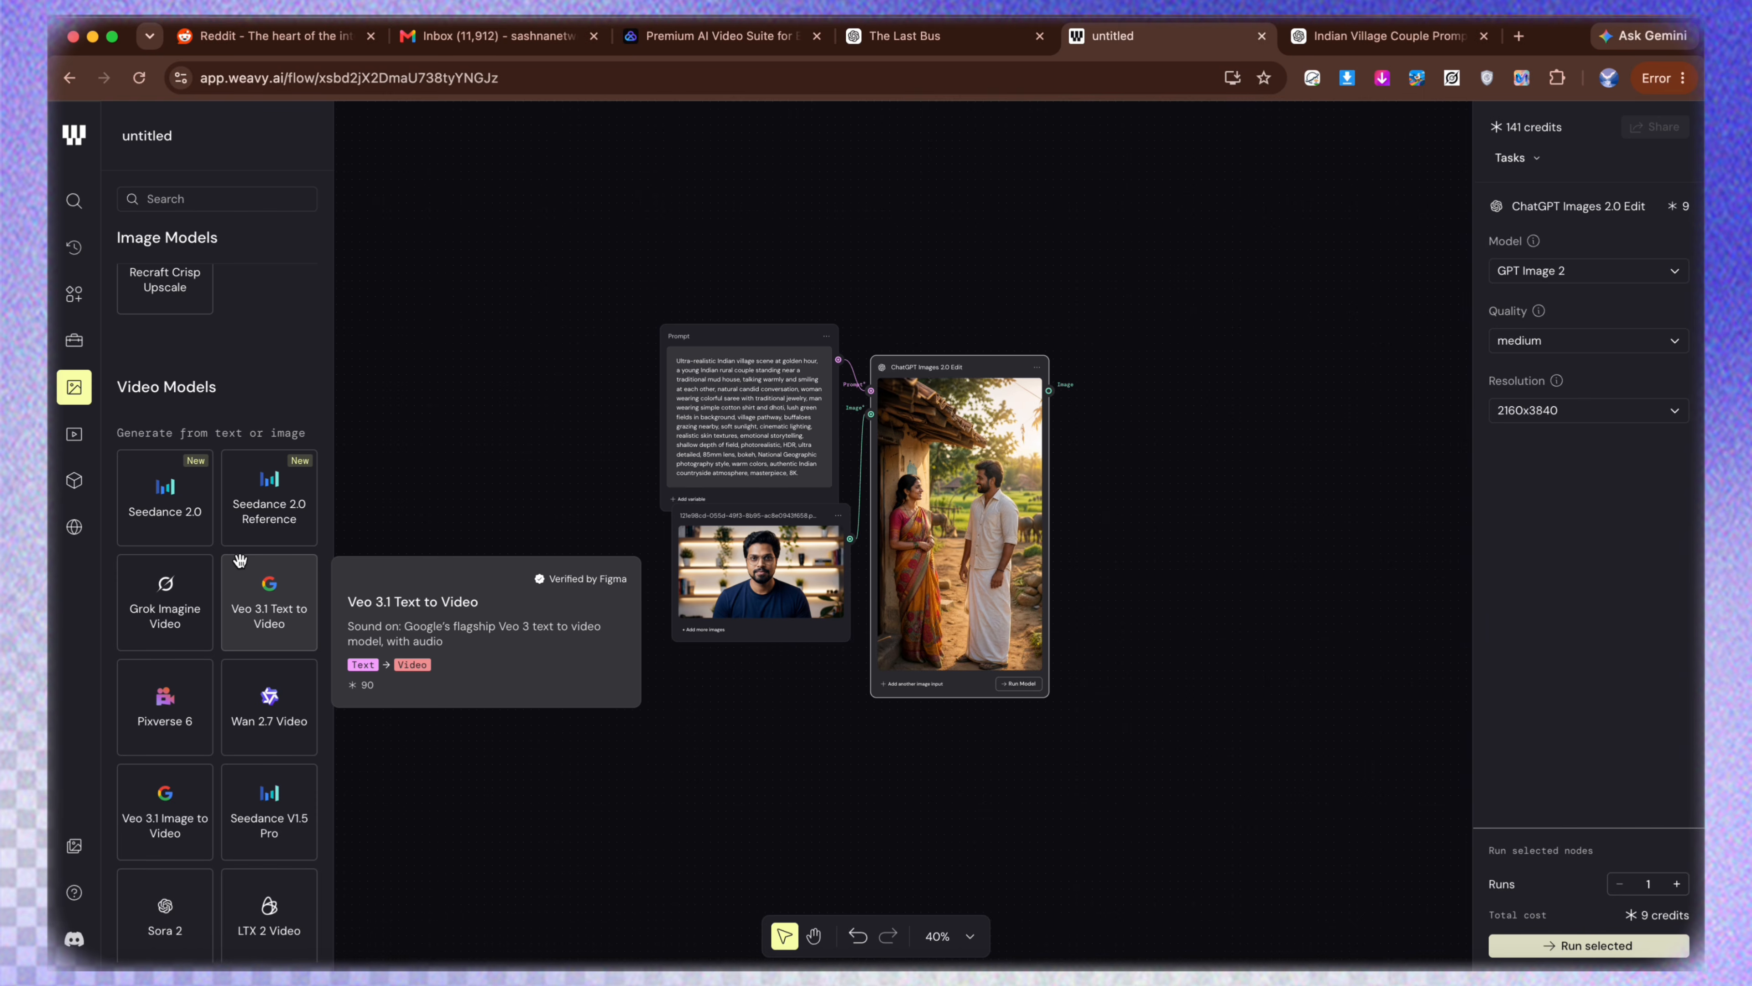
mouse_move(181, 612)
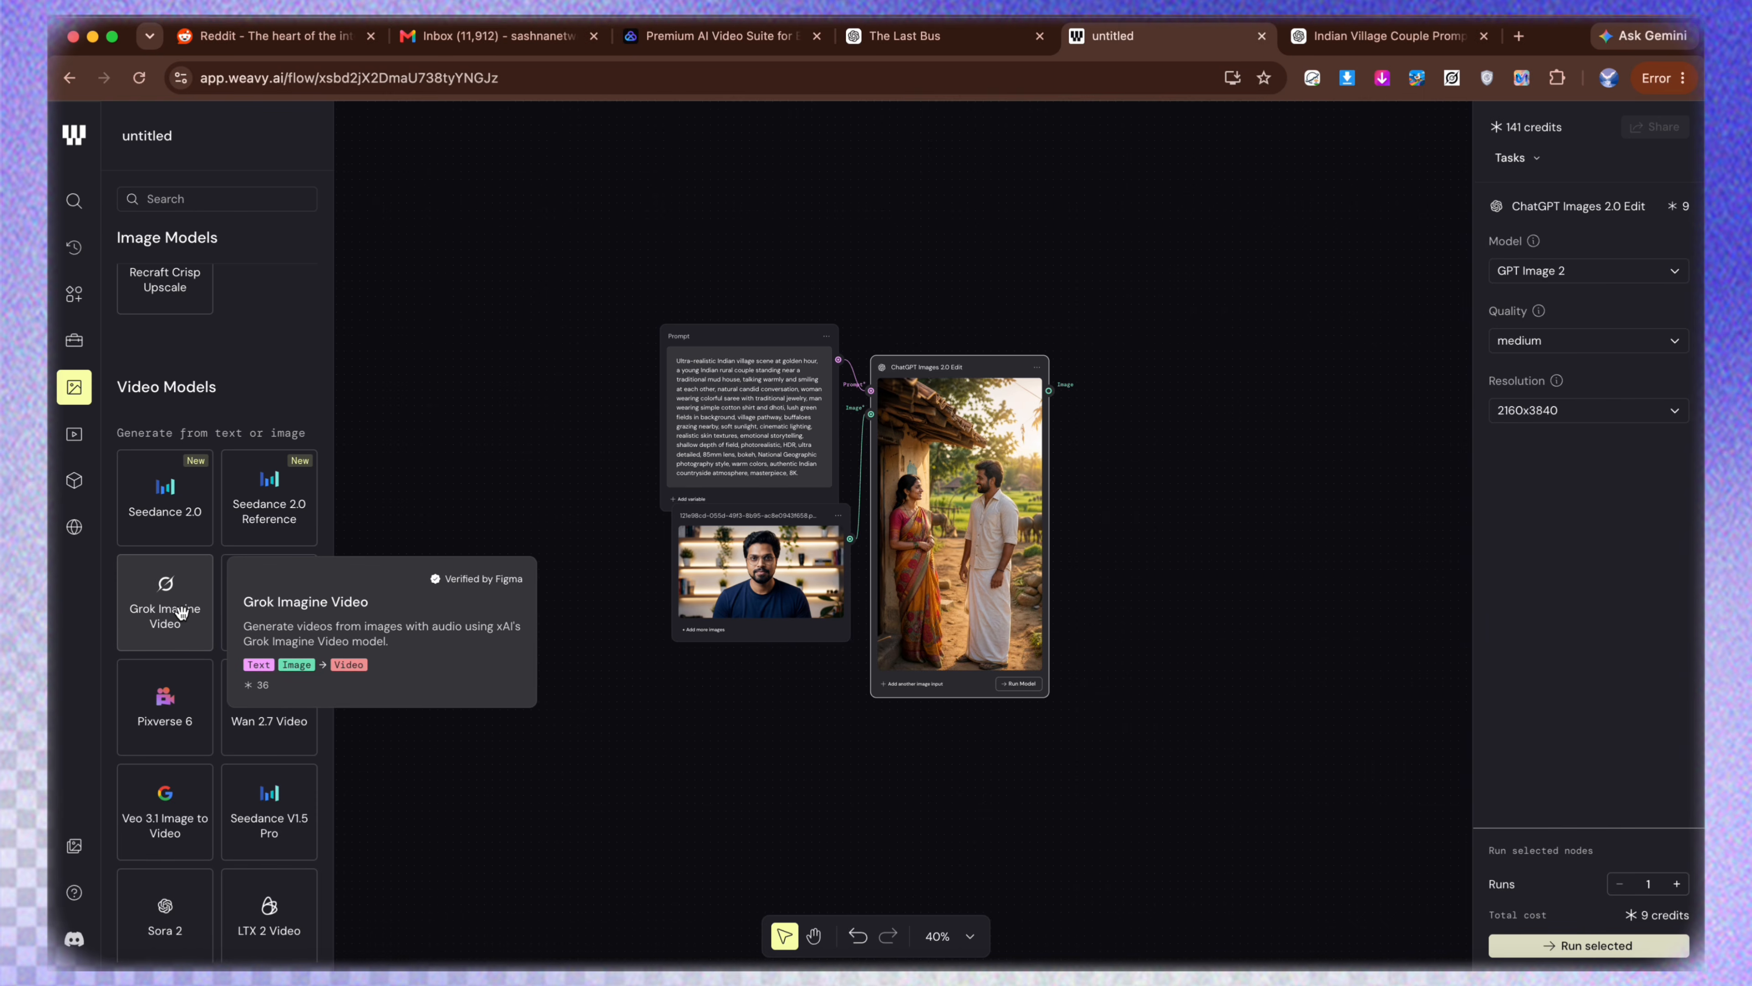
left_click_drag(181, 613, 1204, 361)
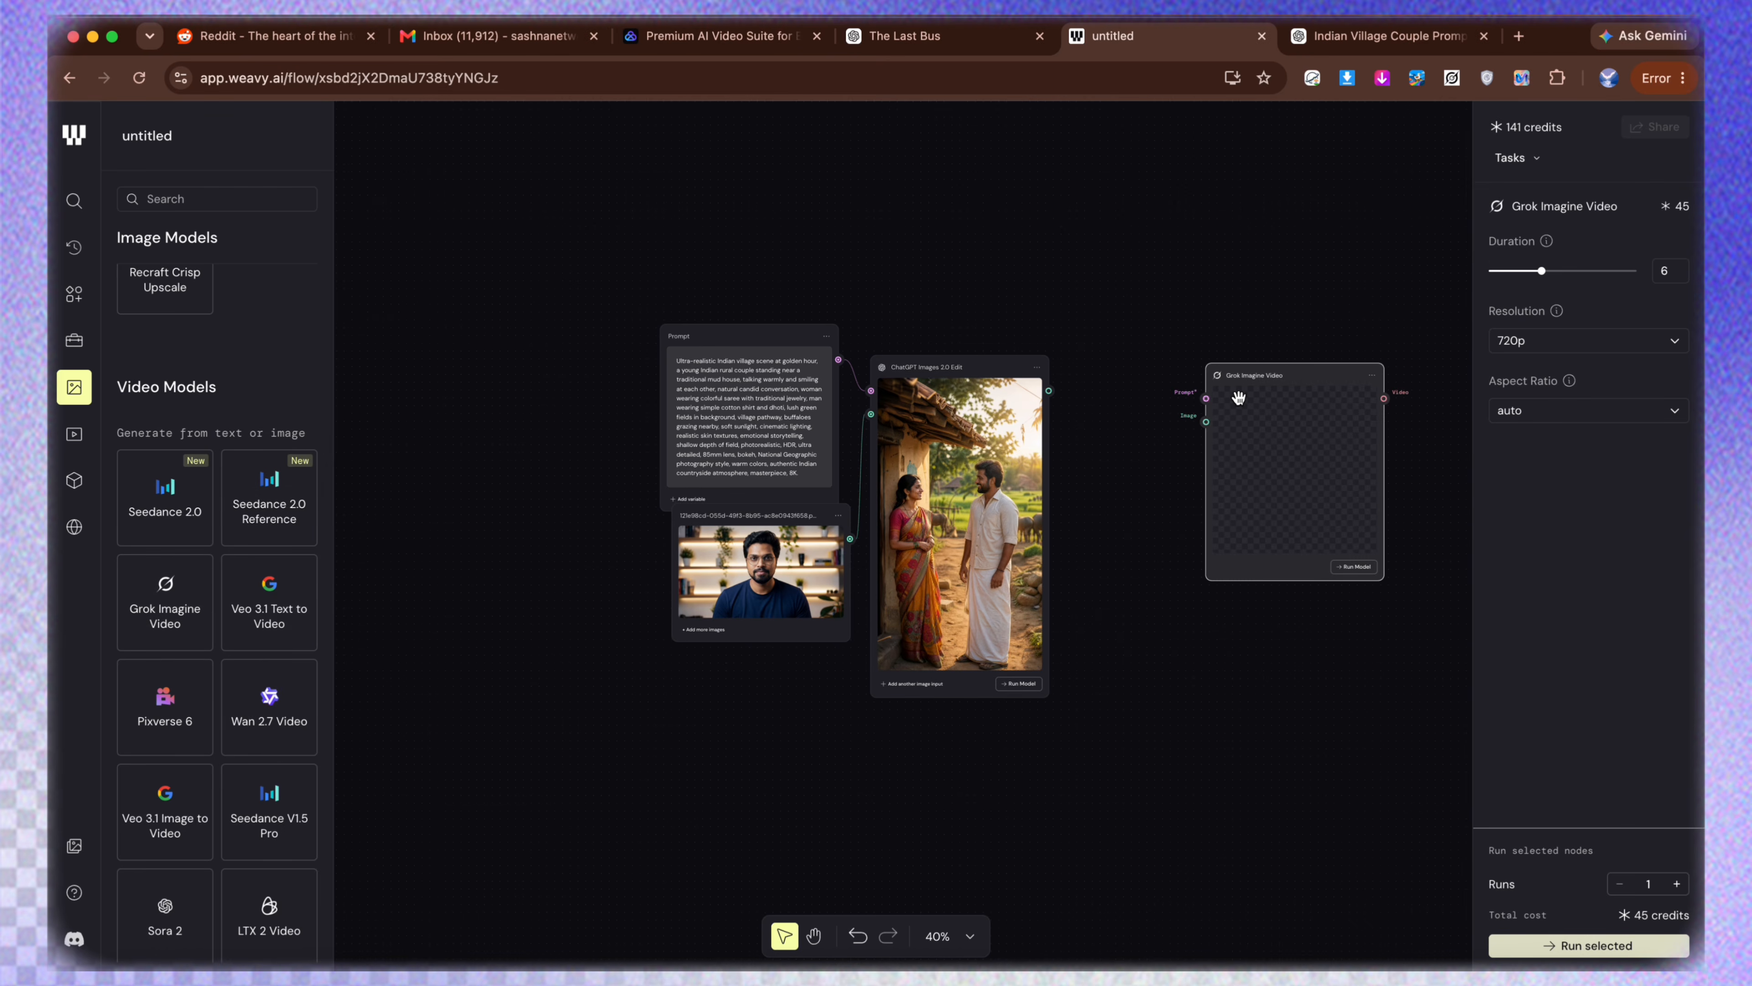
Move the Grok Imagine Video node closer to the generated couple image.
key("super+plus")
key("super+plus")
key("super+plus")
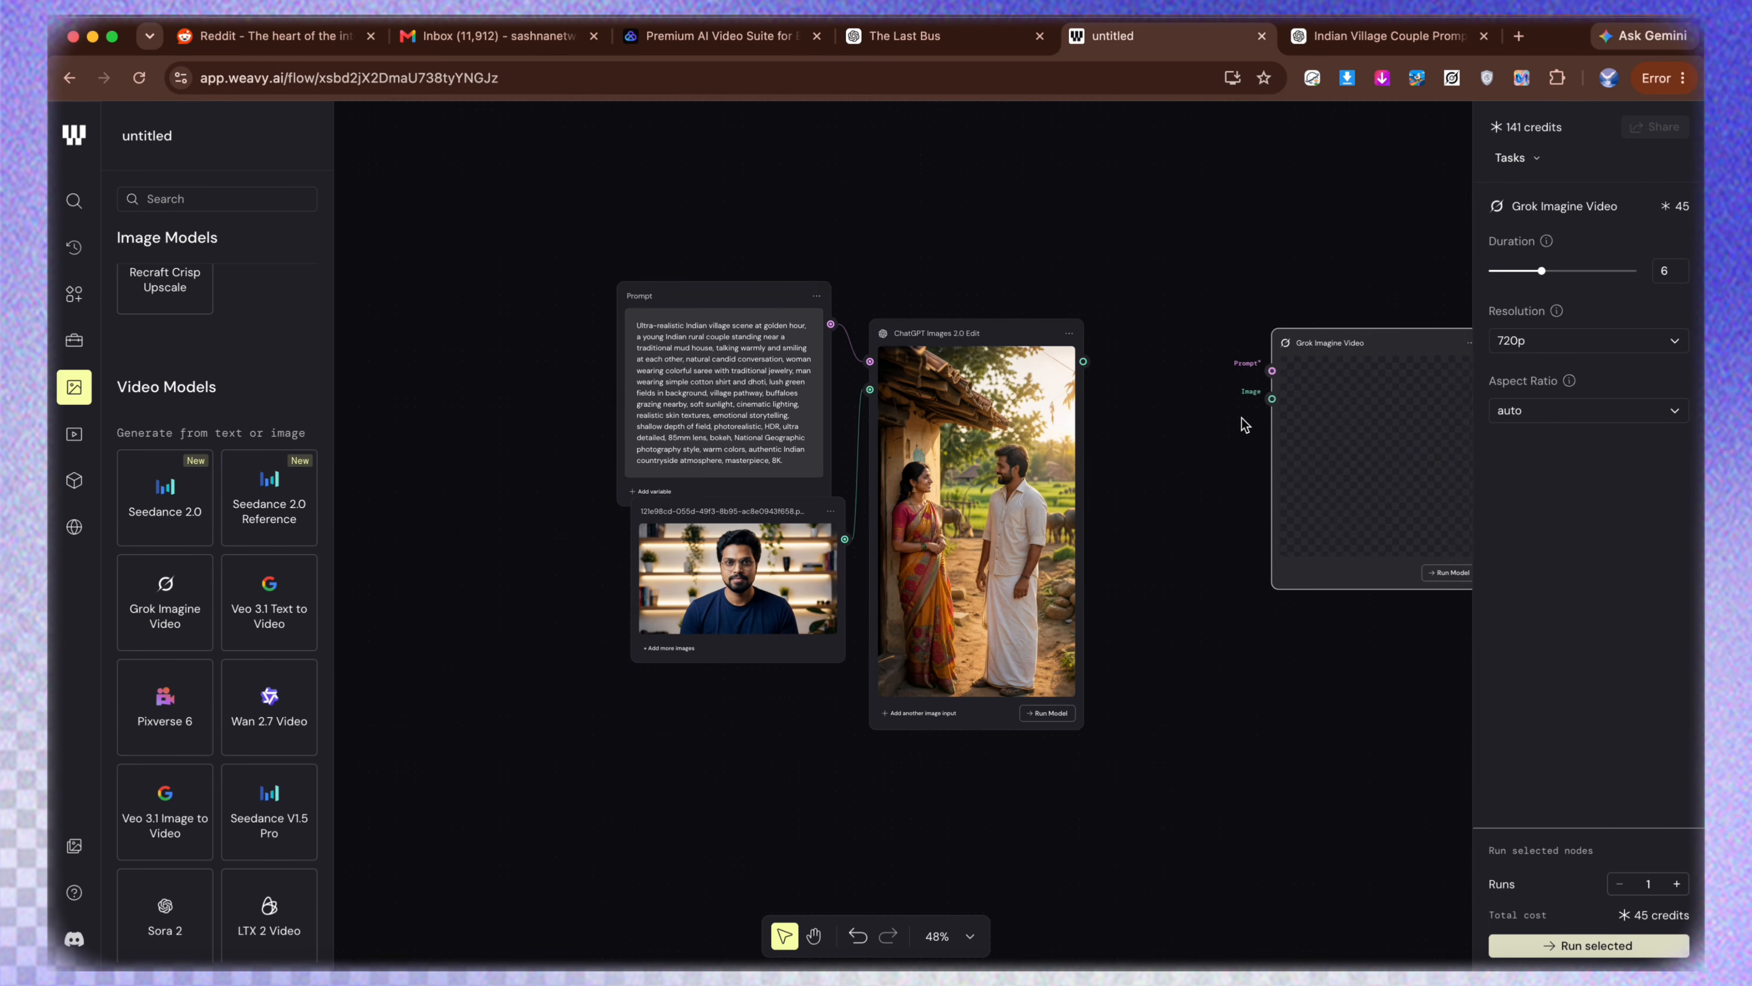
left_click(1330, 491)
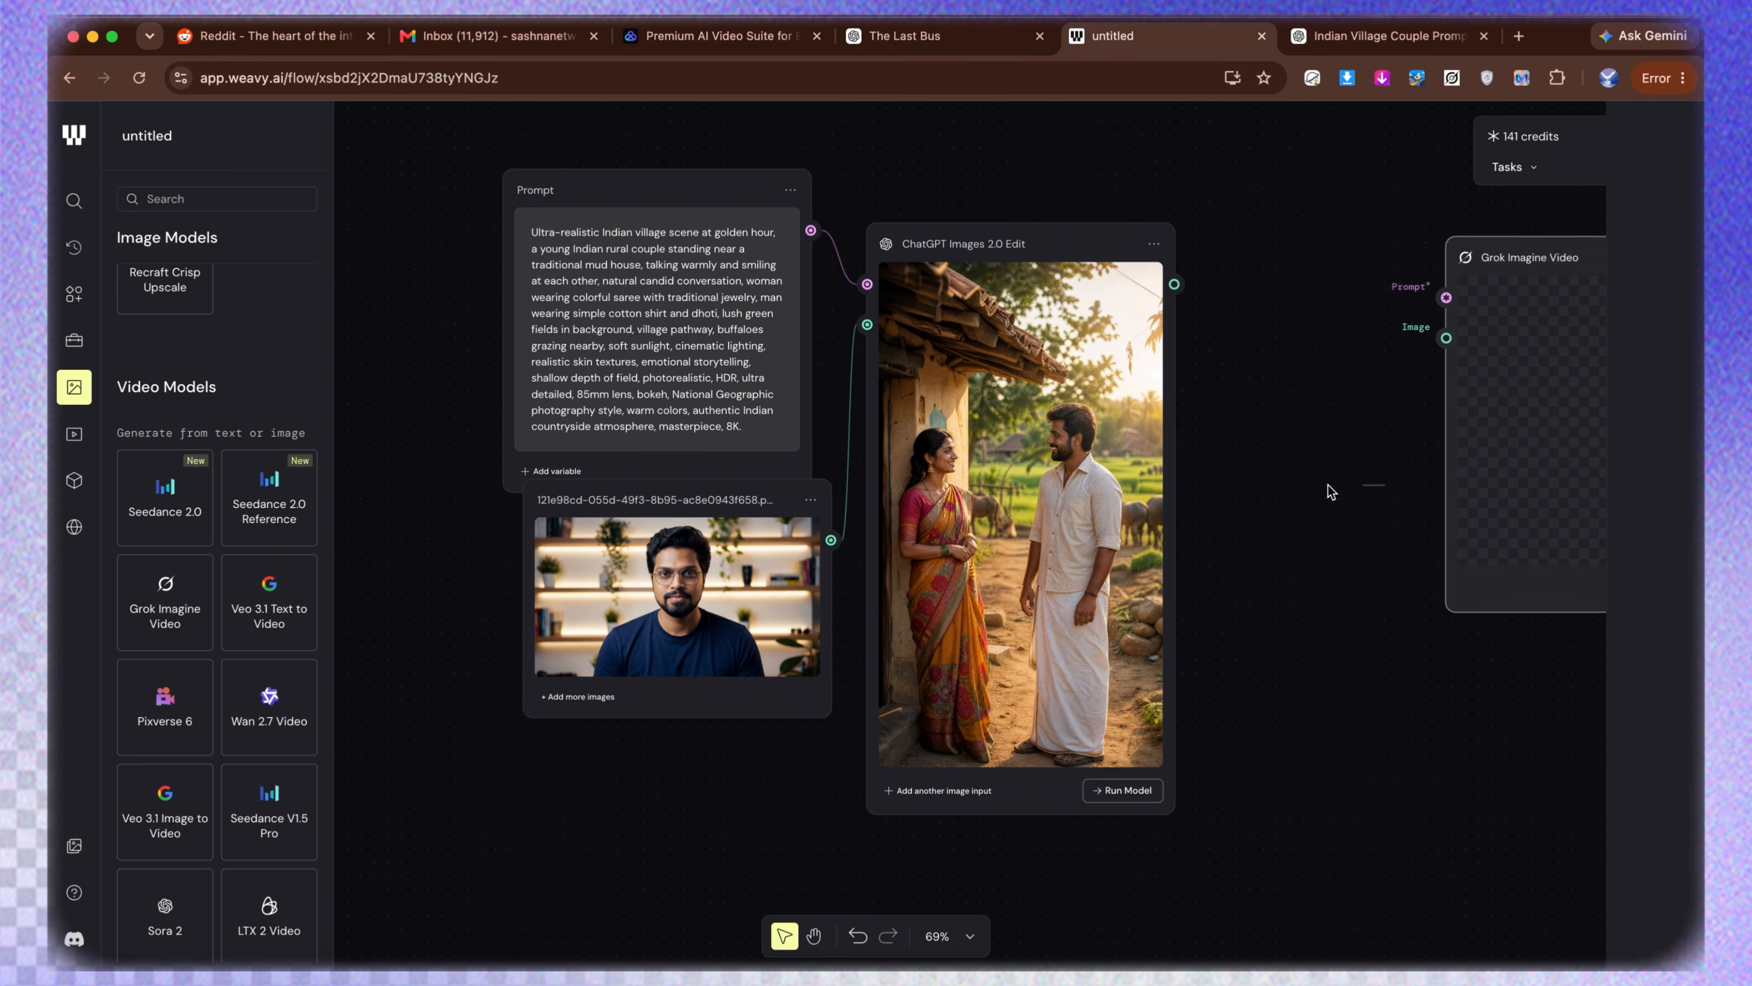
left_click(1576, 355)
left_click_drag(1450, 247, 1241, 200)
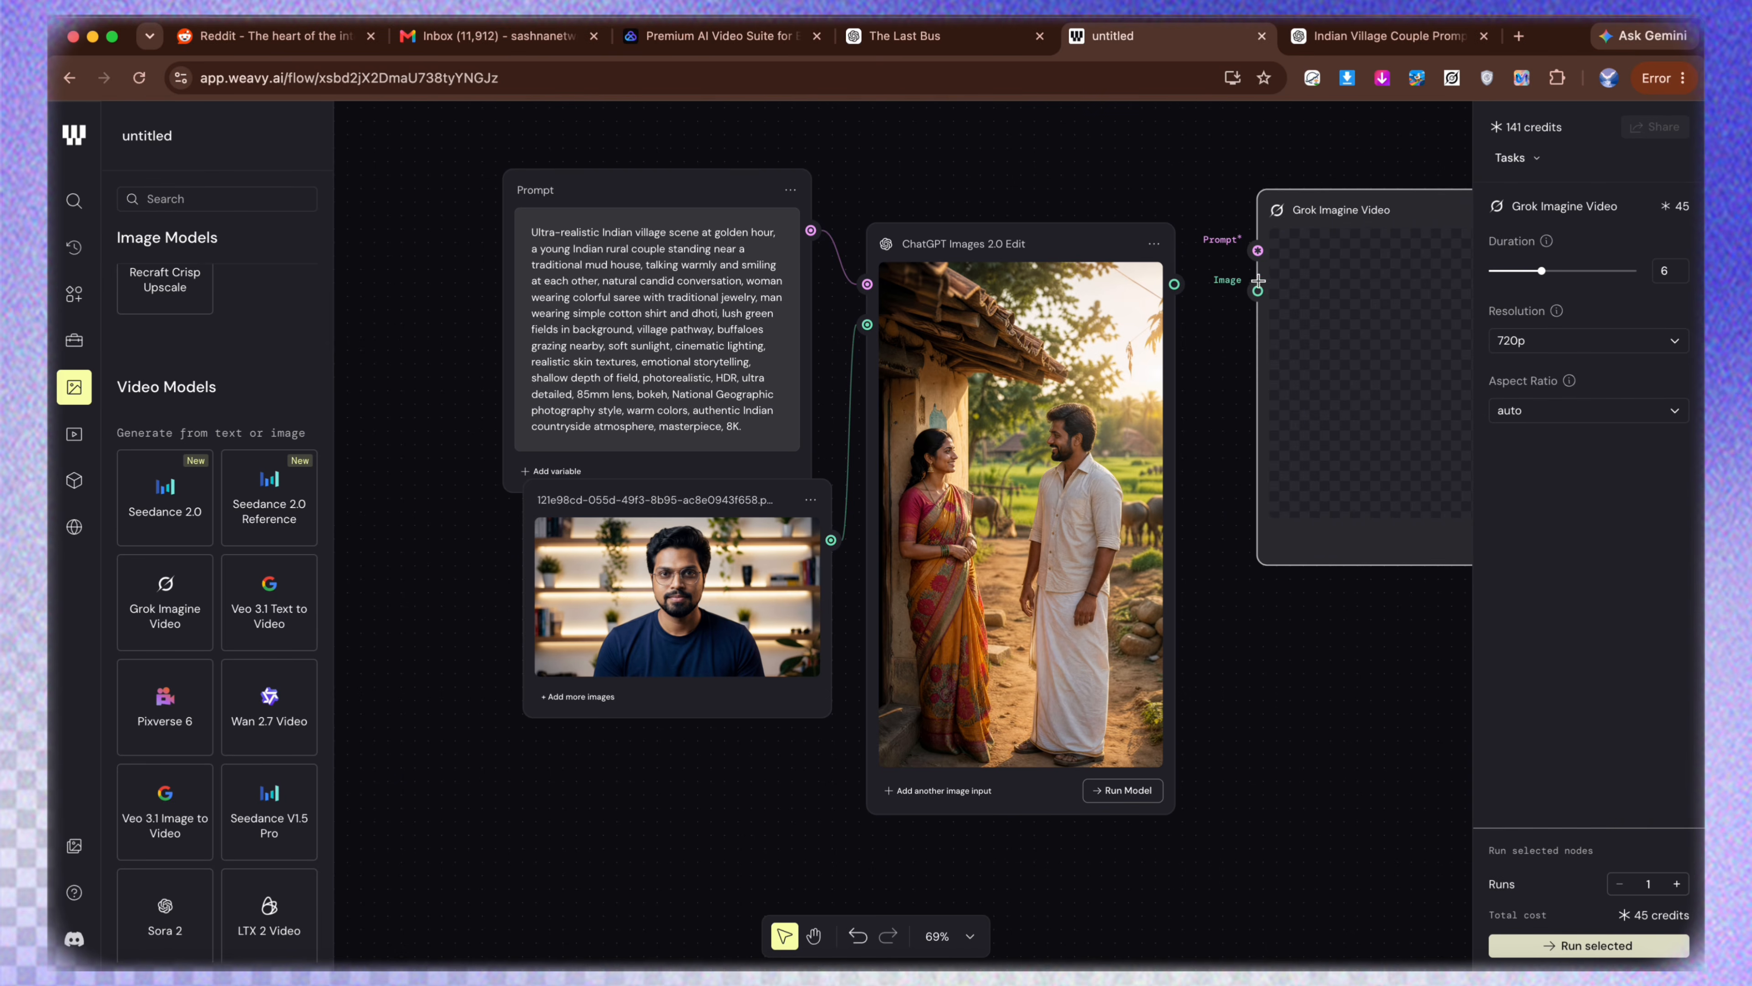
Add a Prompt node connected to the Grok Imagine Video node's prompt input and clear its default text.
left_click_drag(1257, 291, 1069, 151)
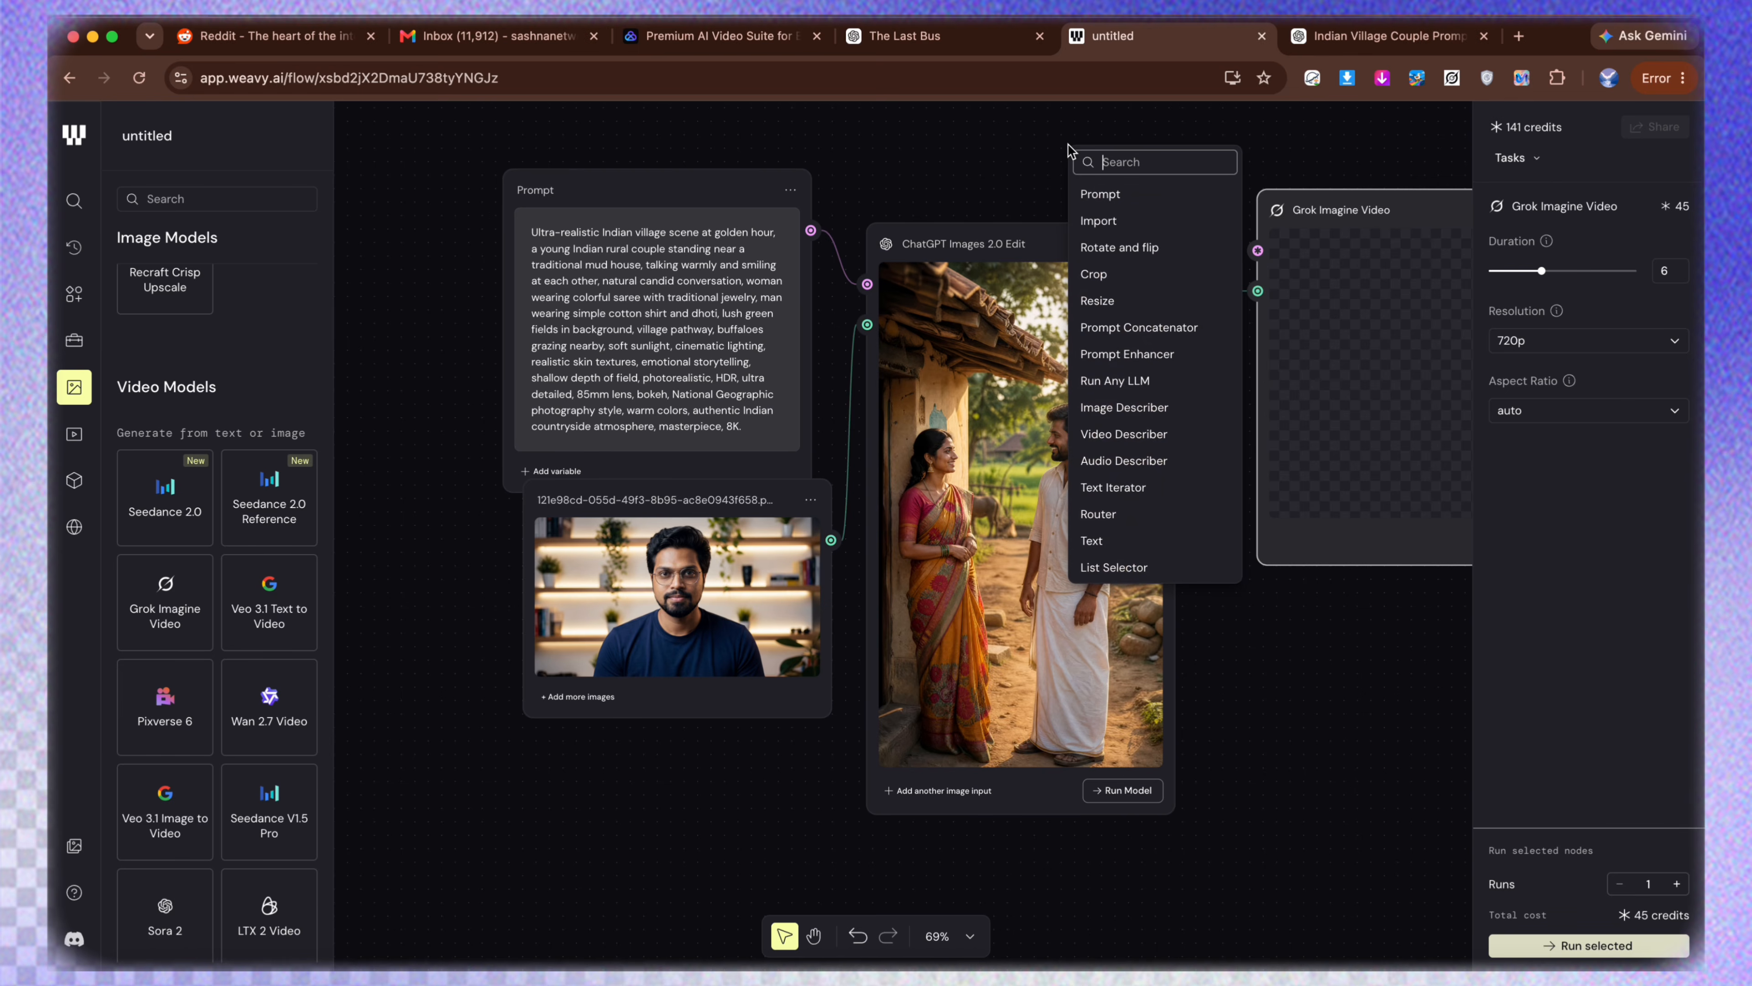
left_click(1121, 193)
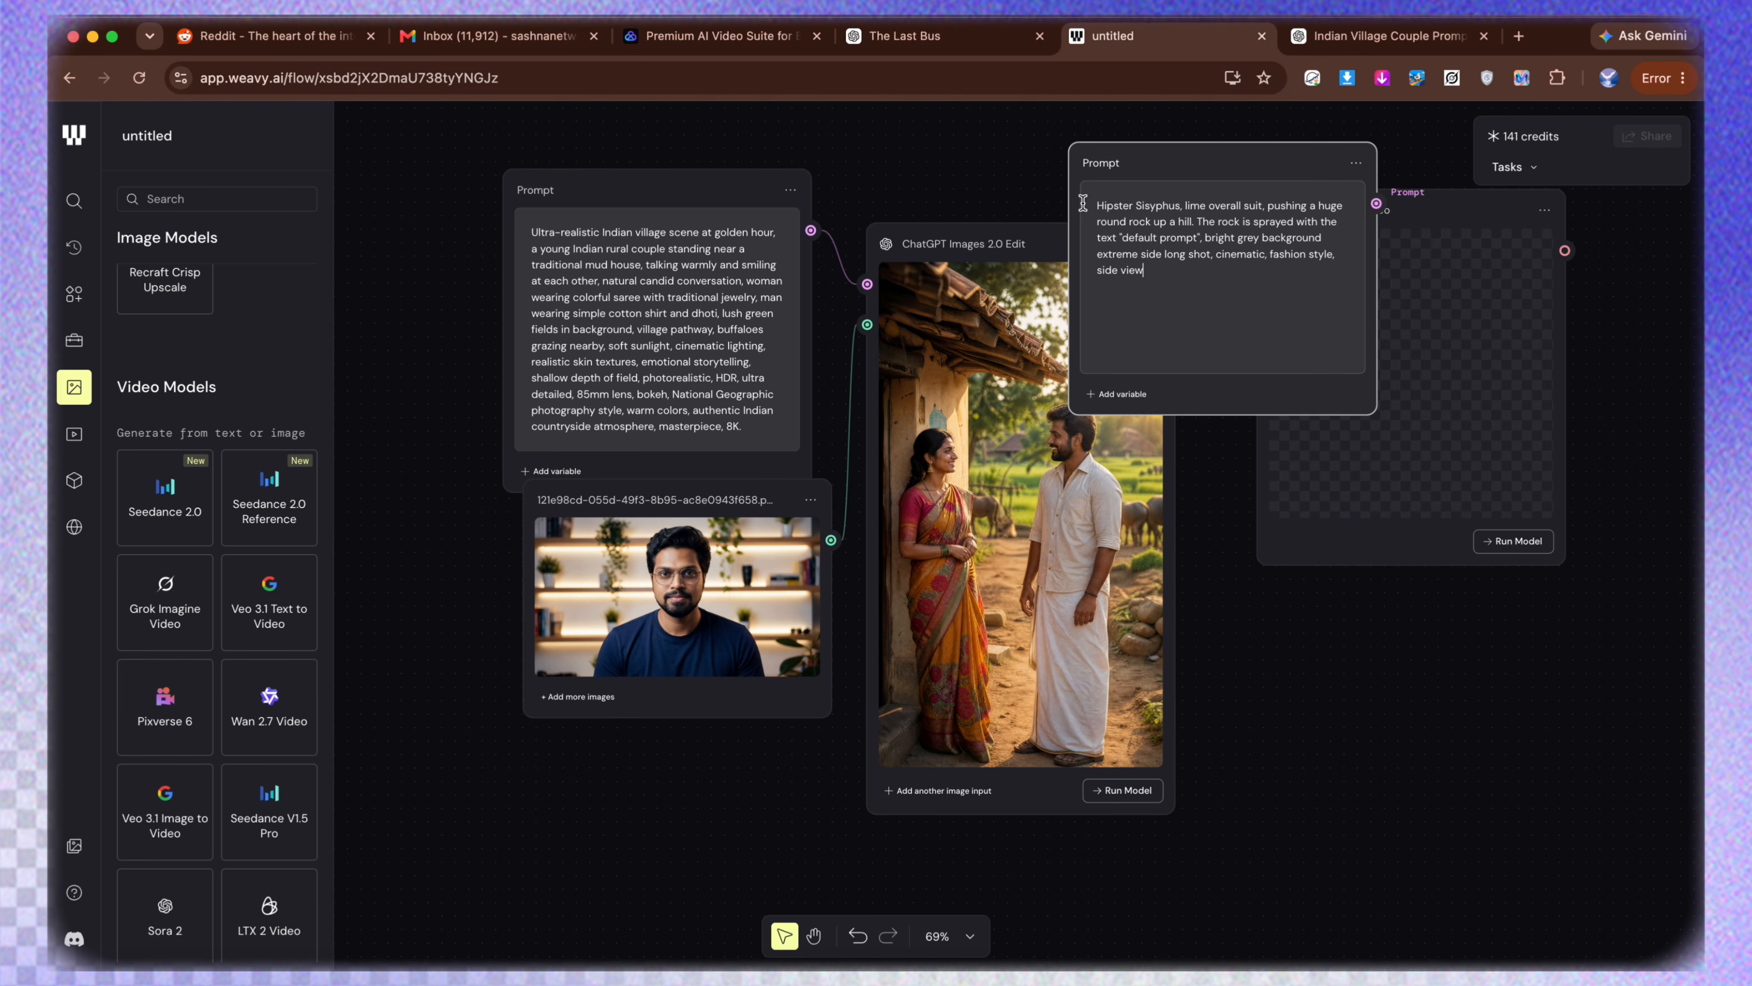
left_click_drag(1096, 207, 1151, 272)
key("BackSpace")
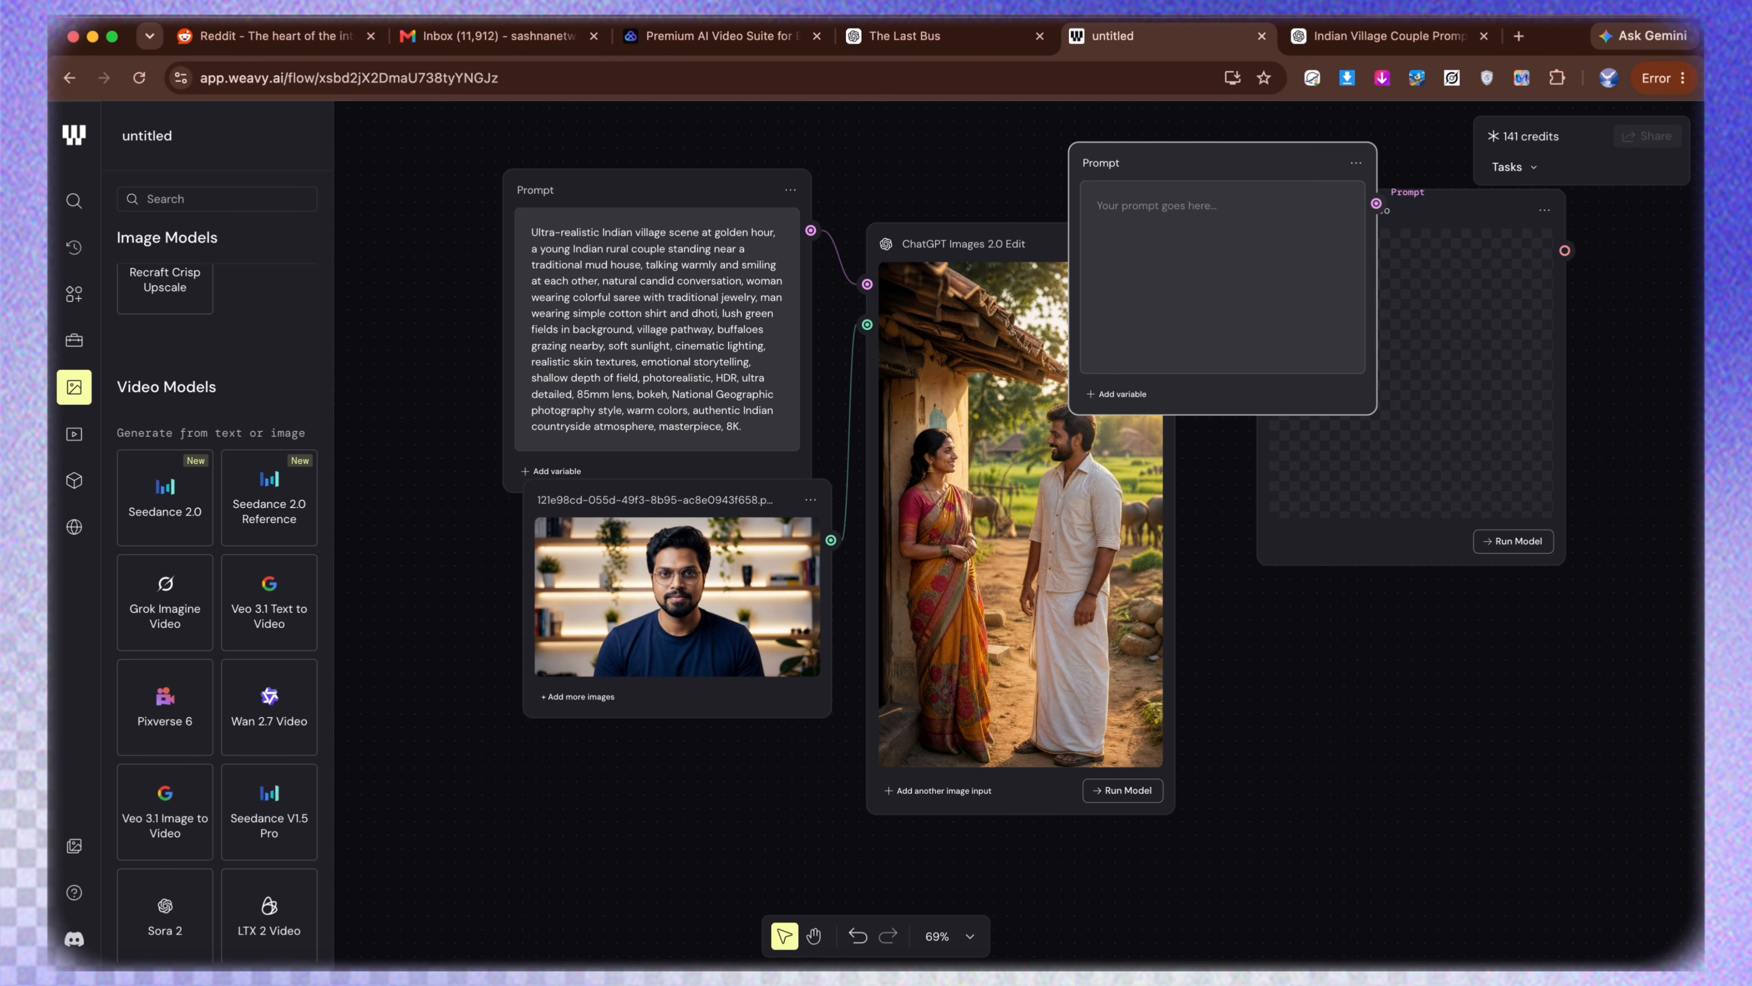
Paste the copied video prompt into the empty Prompt node, and reposition that node and the Grok Imagine Video node above the image nodes.
key("super+v")
scroll(1269, 283, "down", 7)
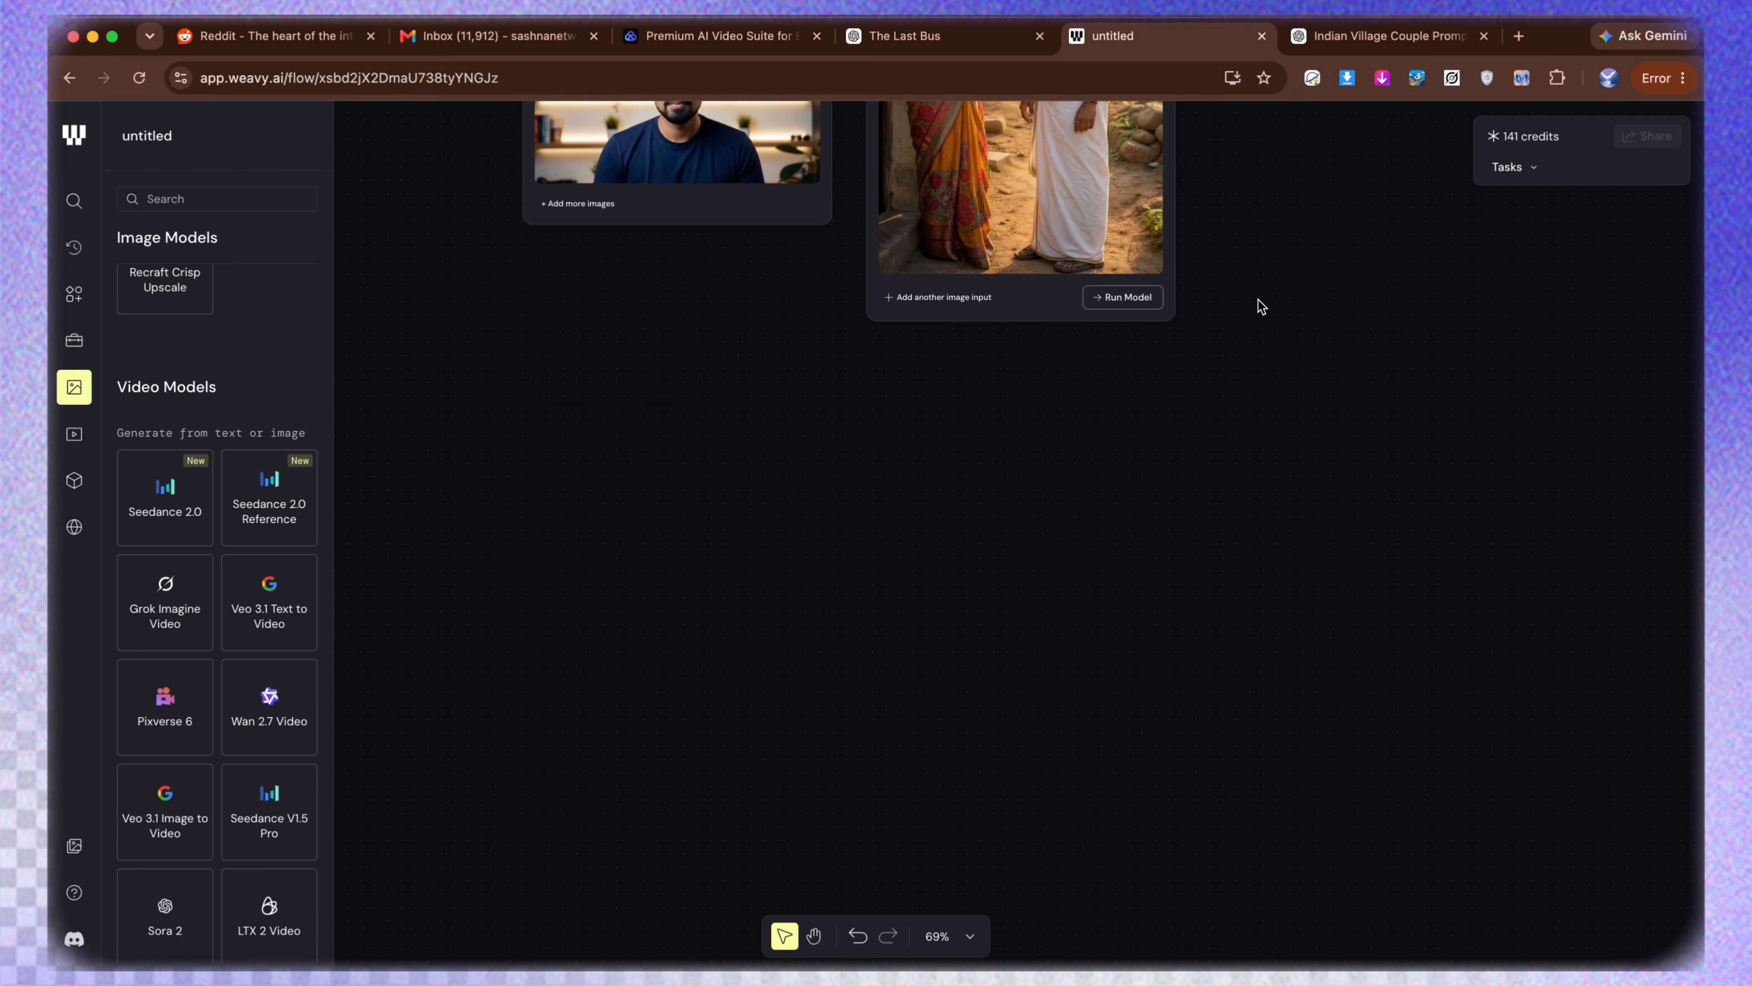
scroll(1255, 302, "up", 15)
scroll(1257, 472, "down", 1)
scroll(1259, 473, "down", 1)
left_click(1425, 419)
scroll(1400, 616, "down", 2)
left_click(1439, 589)
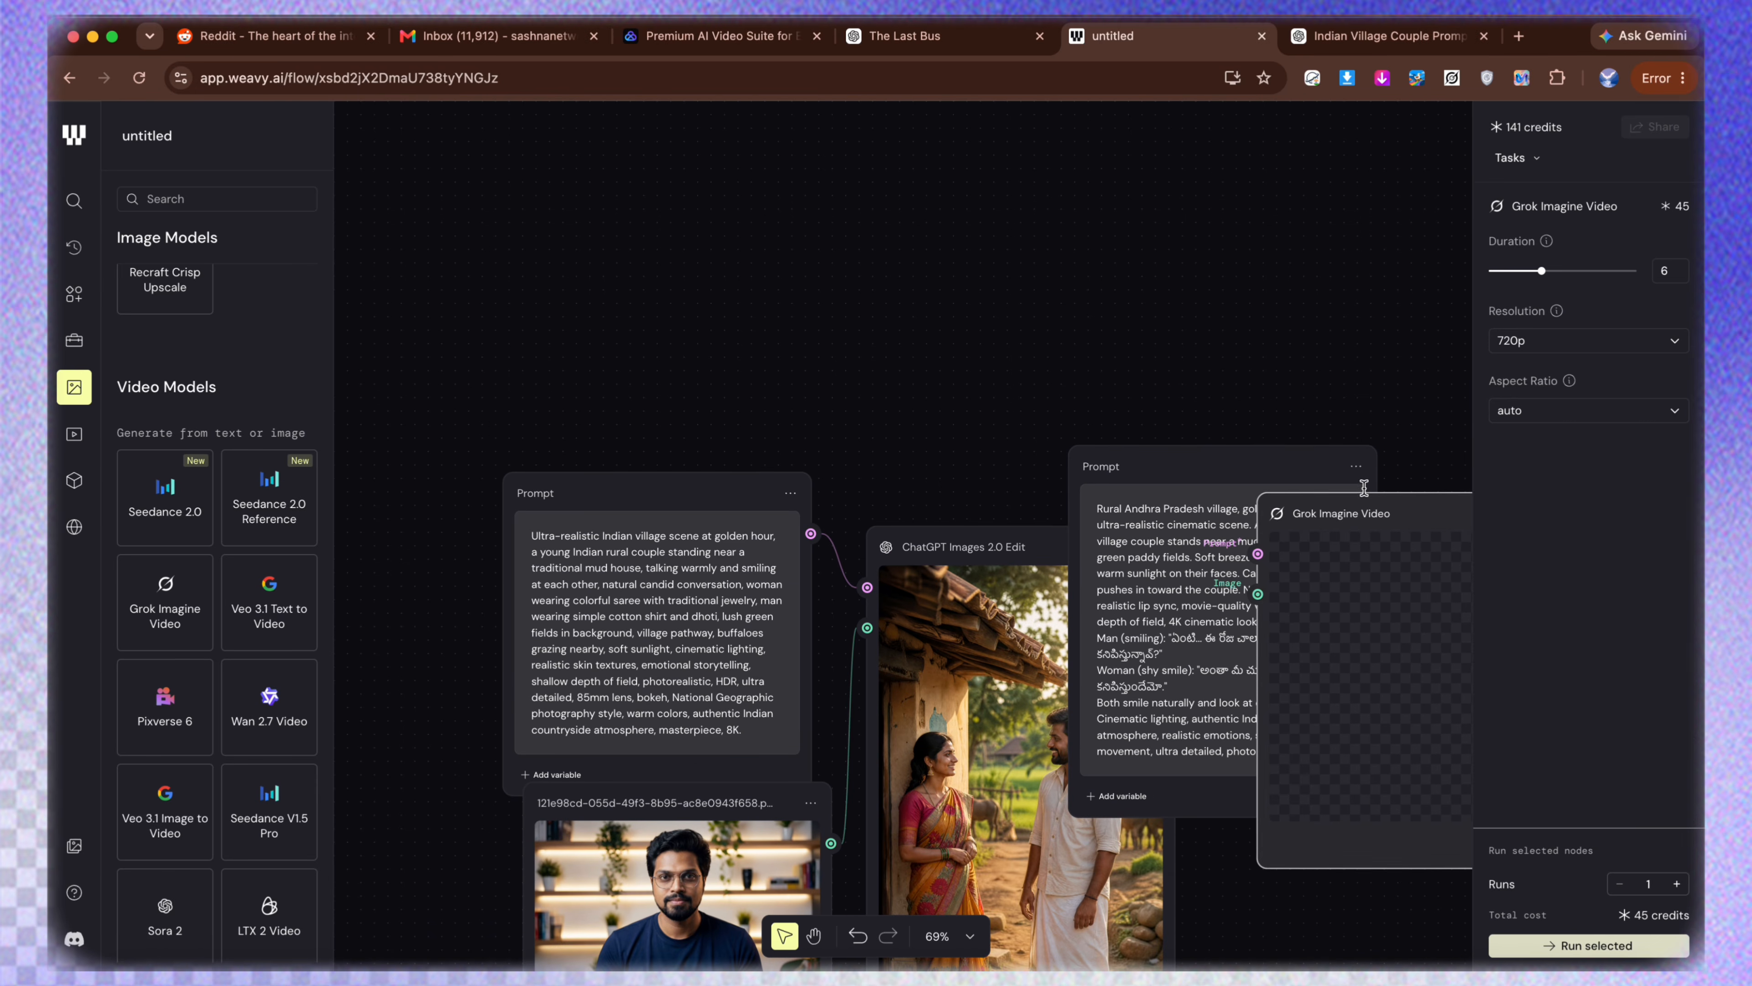
left_click_drag(1229, 472, 999, 127)
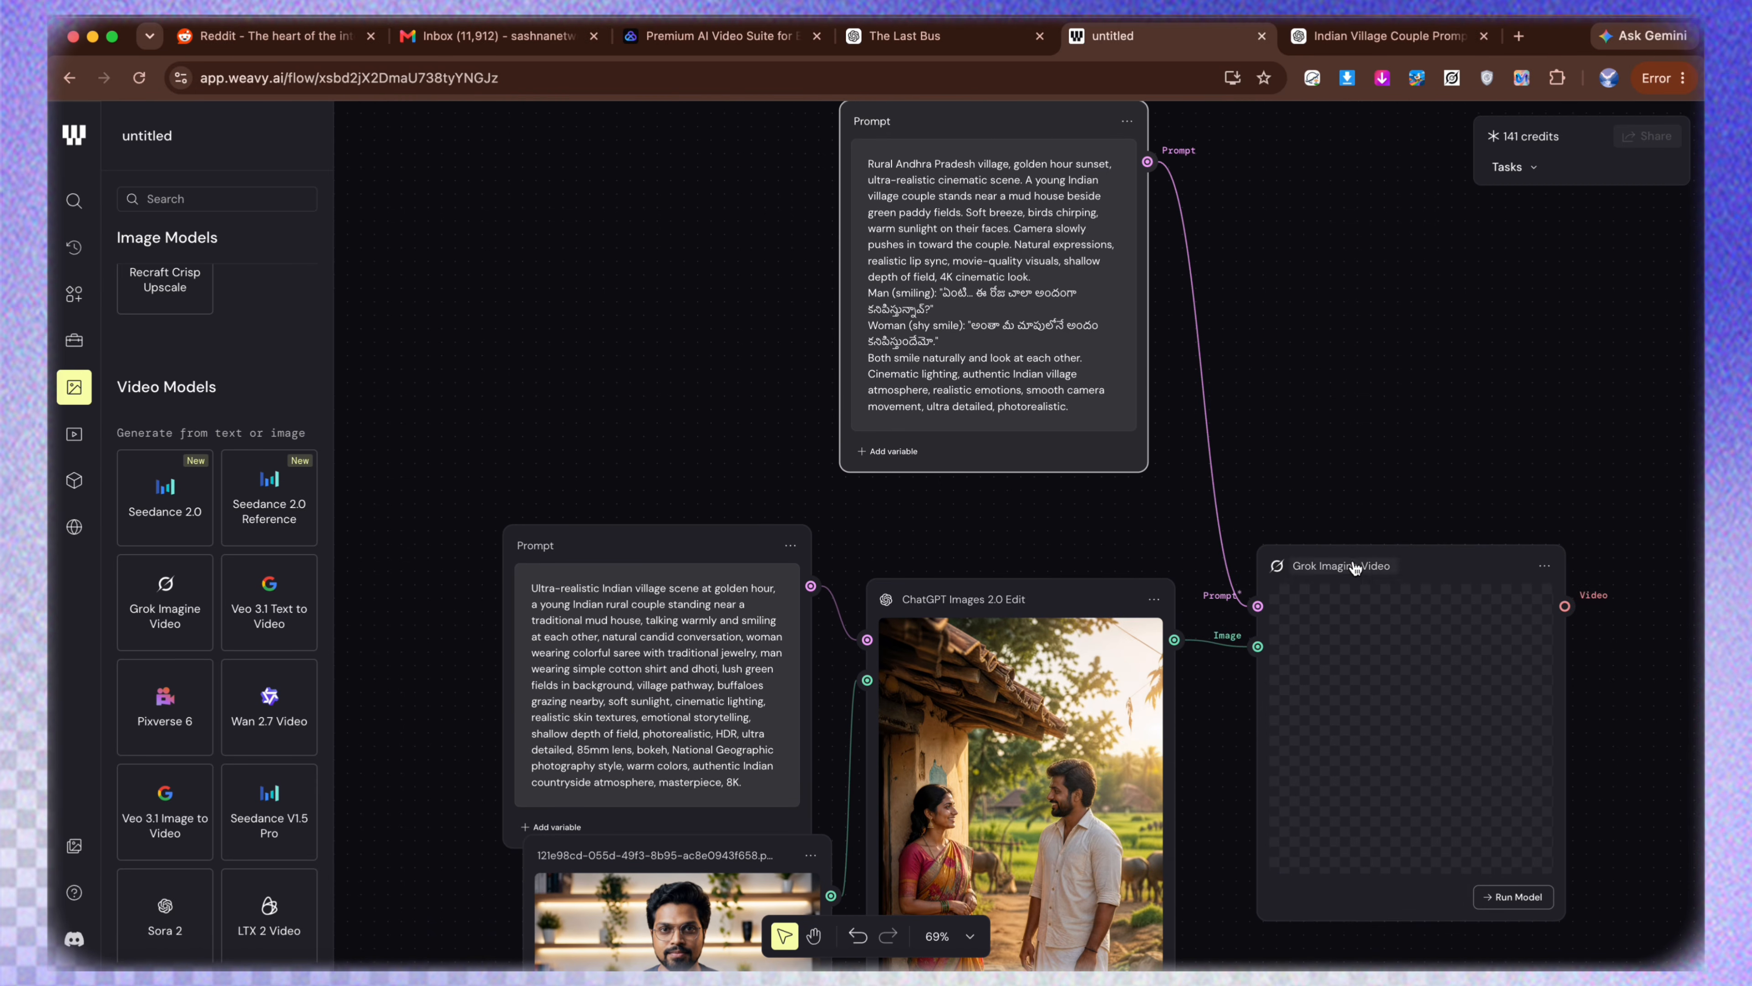
left_click_drag(1346, 576, 1280, 334)
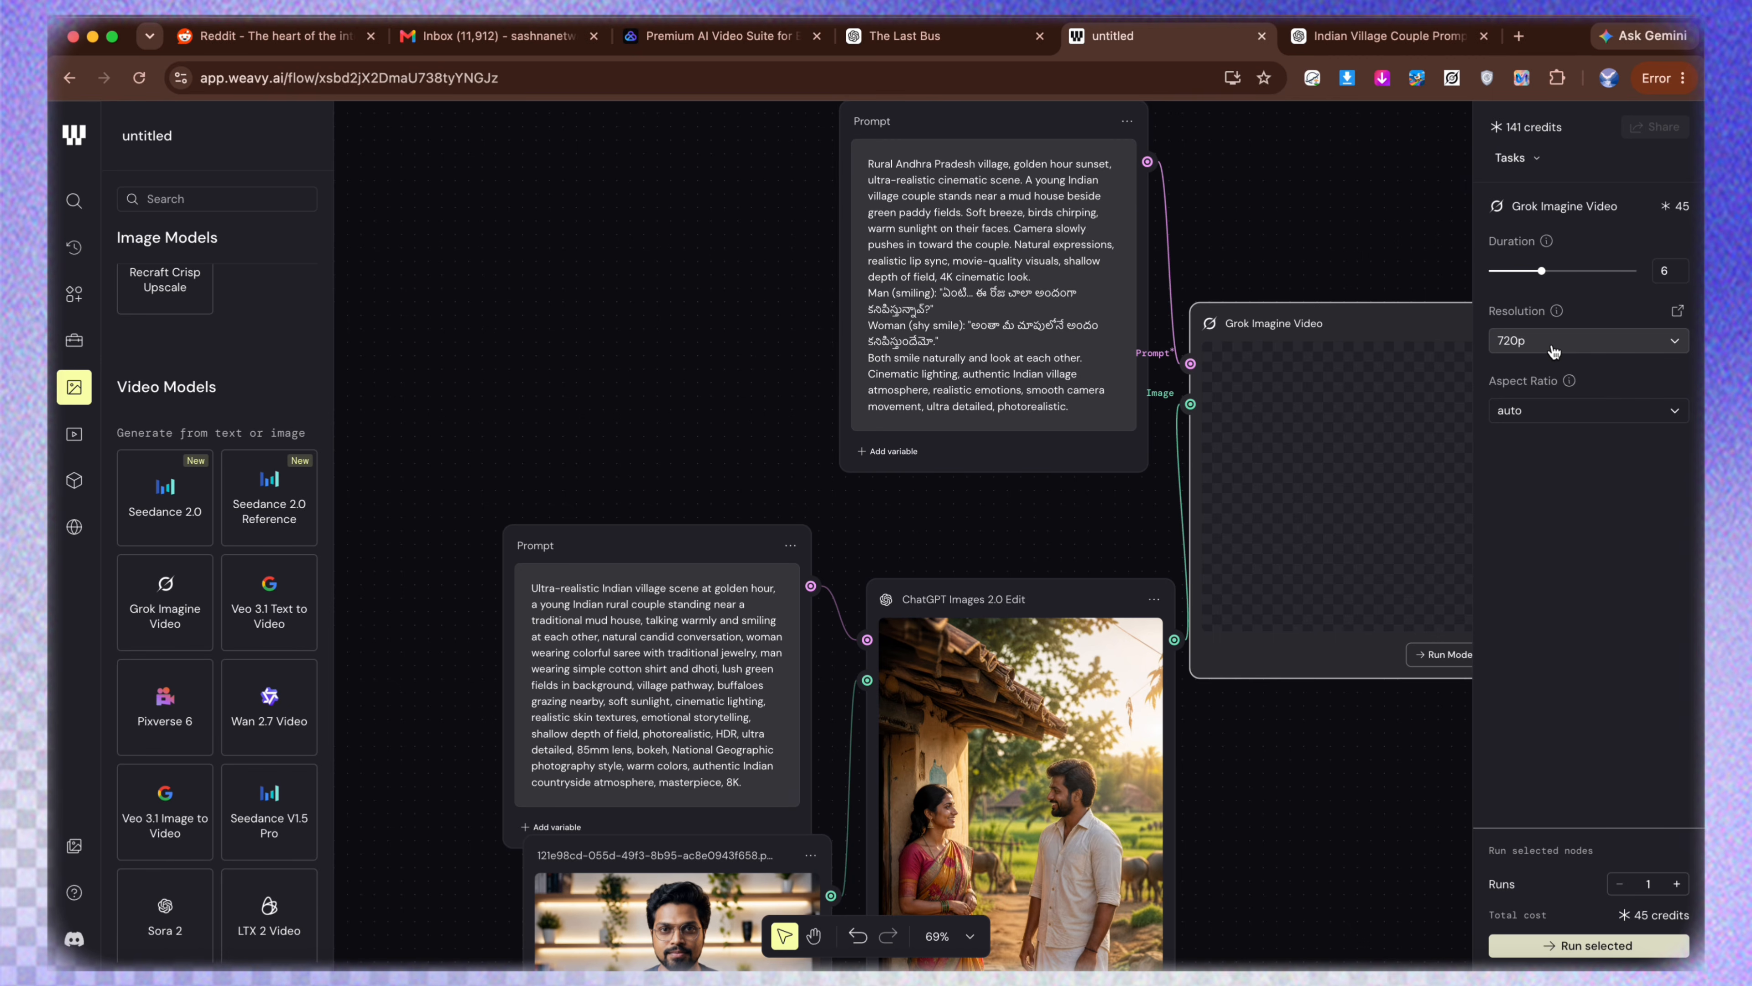
Set the Grok Imagine Video node's duration to 8 and its number of runs to 1.
left_click_drag(1542, 270, 1566, 270)
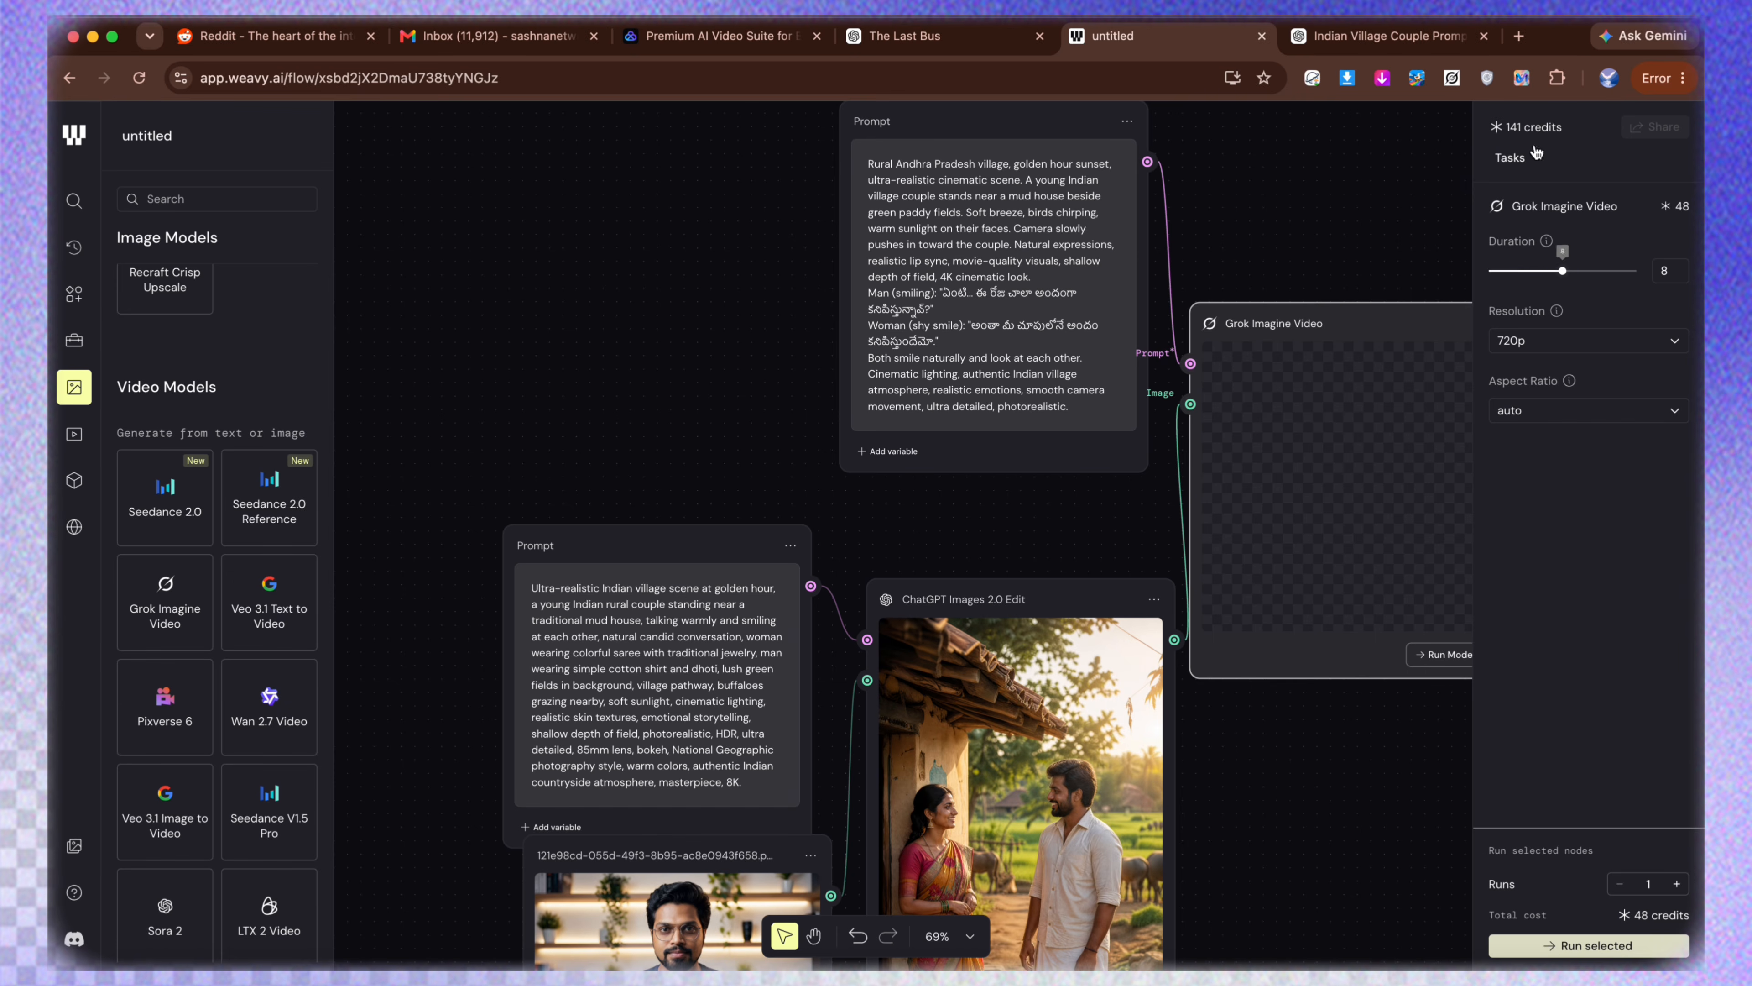
left_click_drag(1570, 130, 1509, 130)
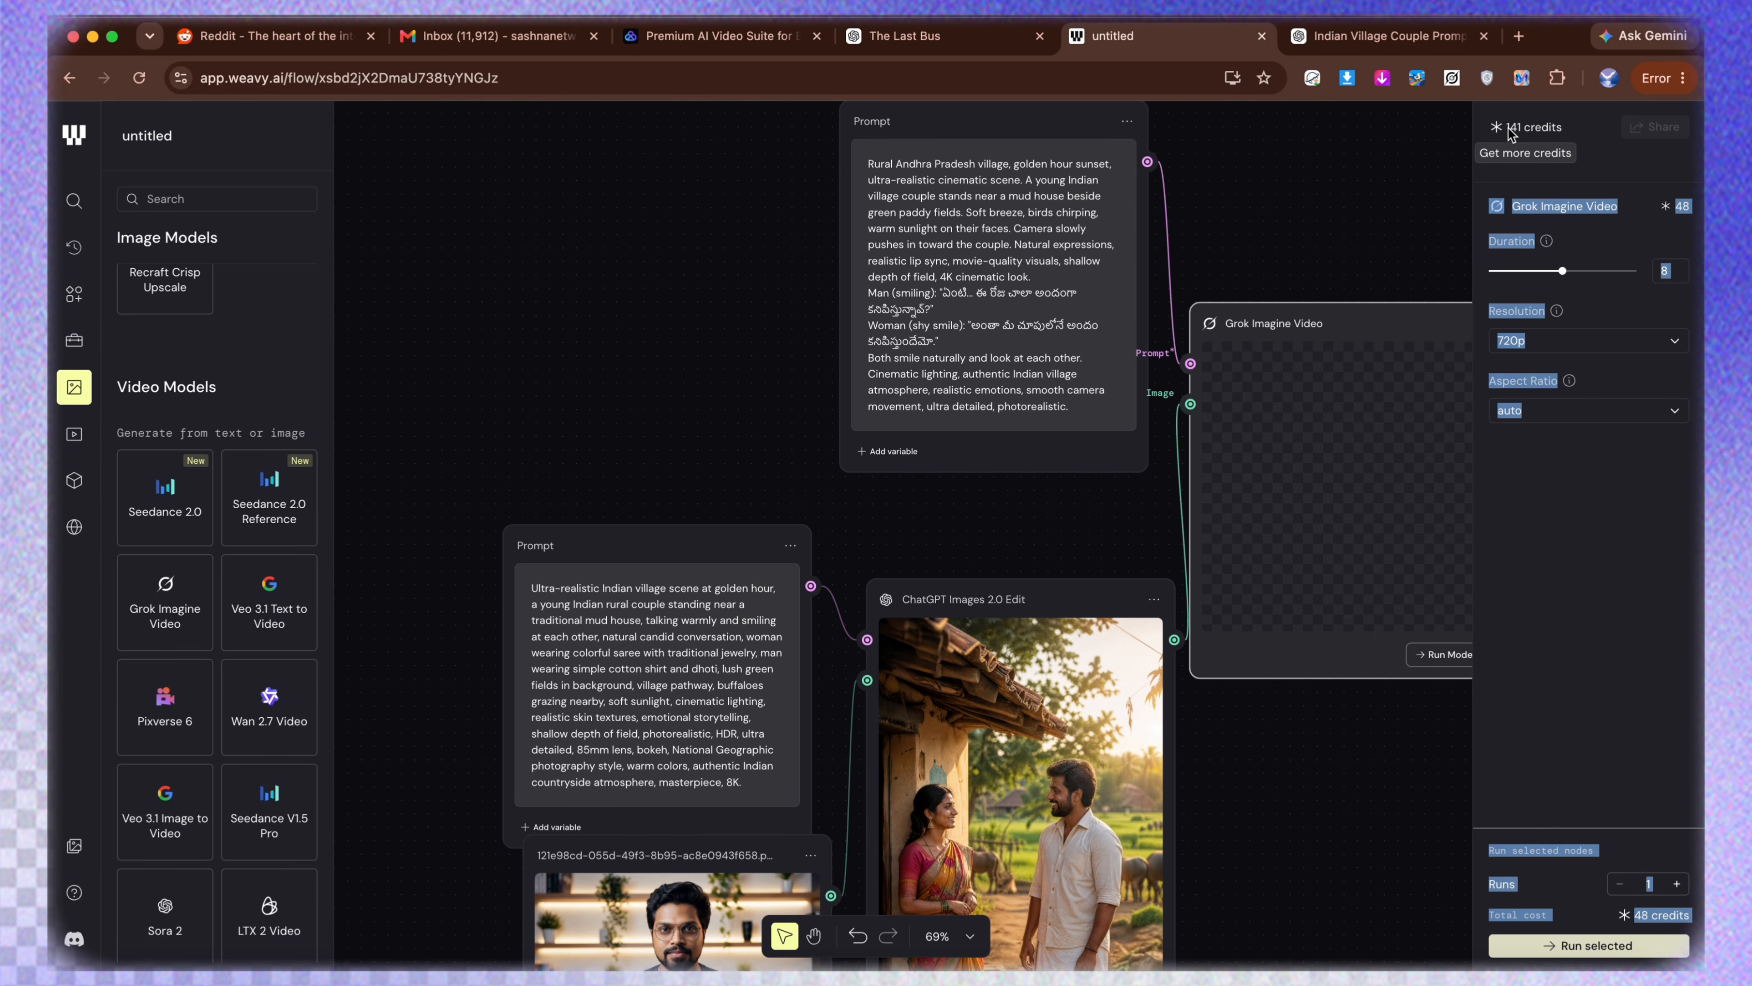
left_click(1579, 131)
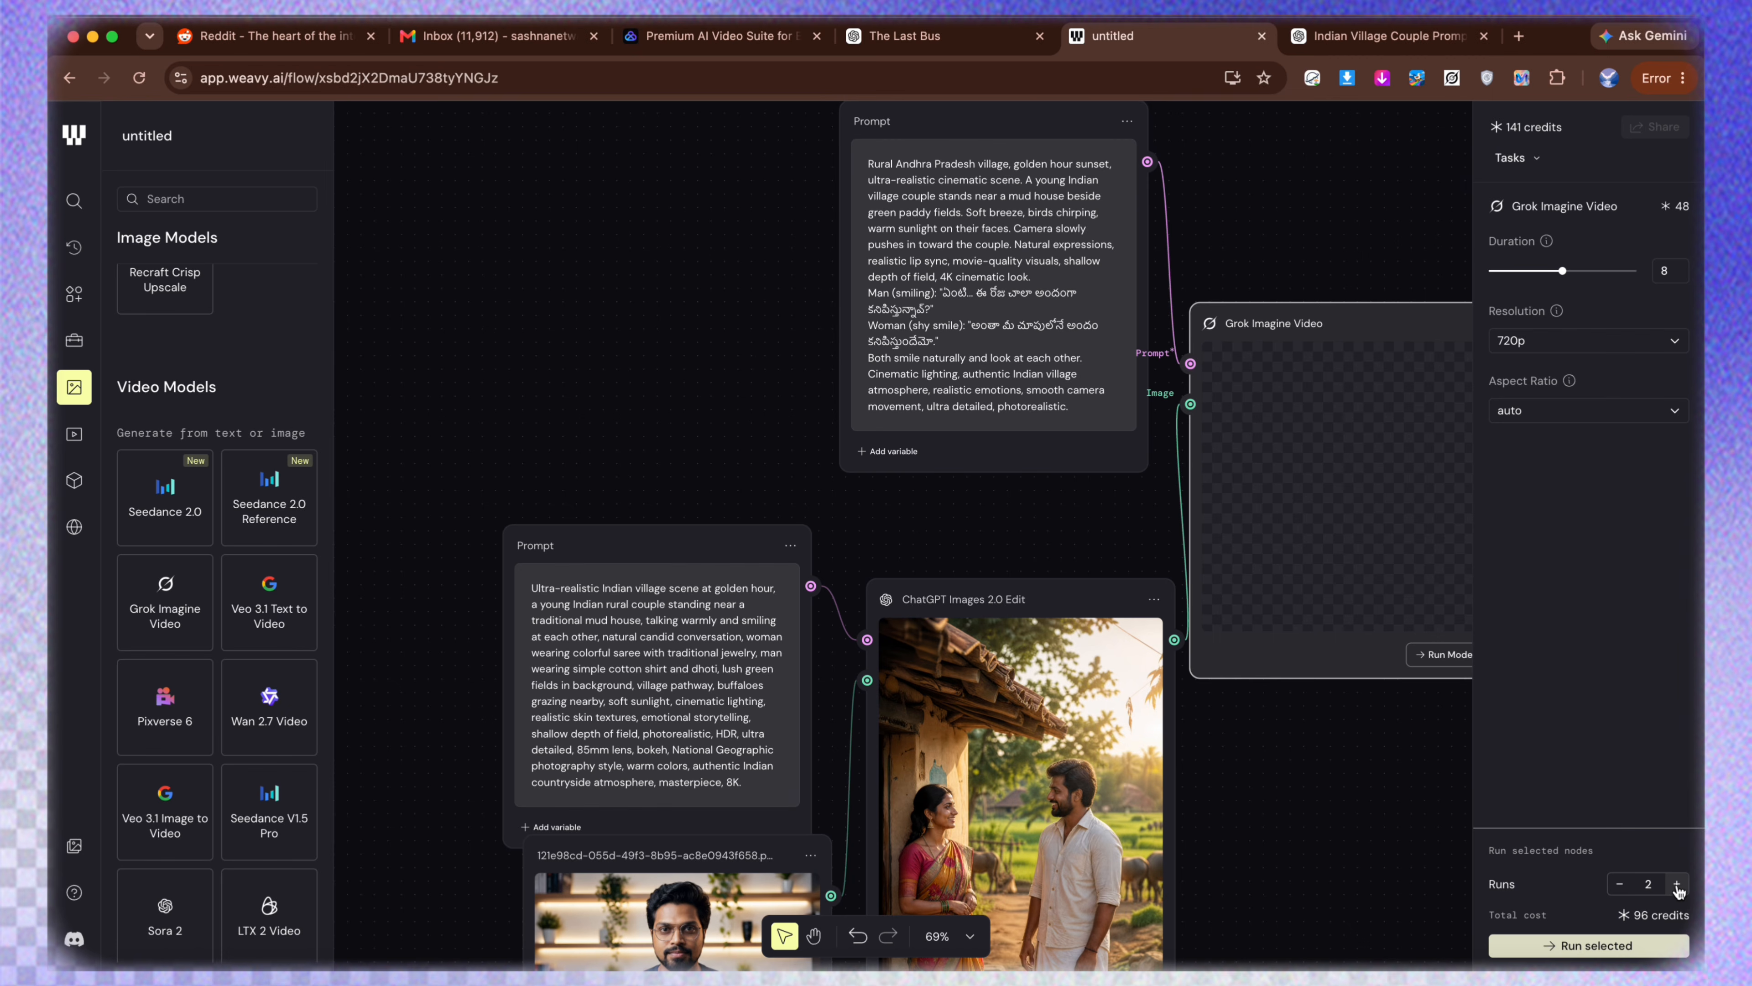
left_click(1617, 884)
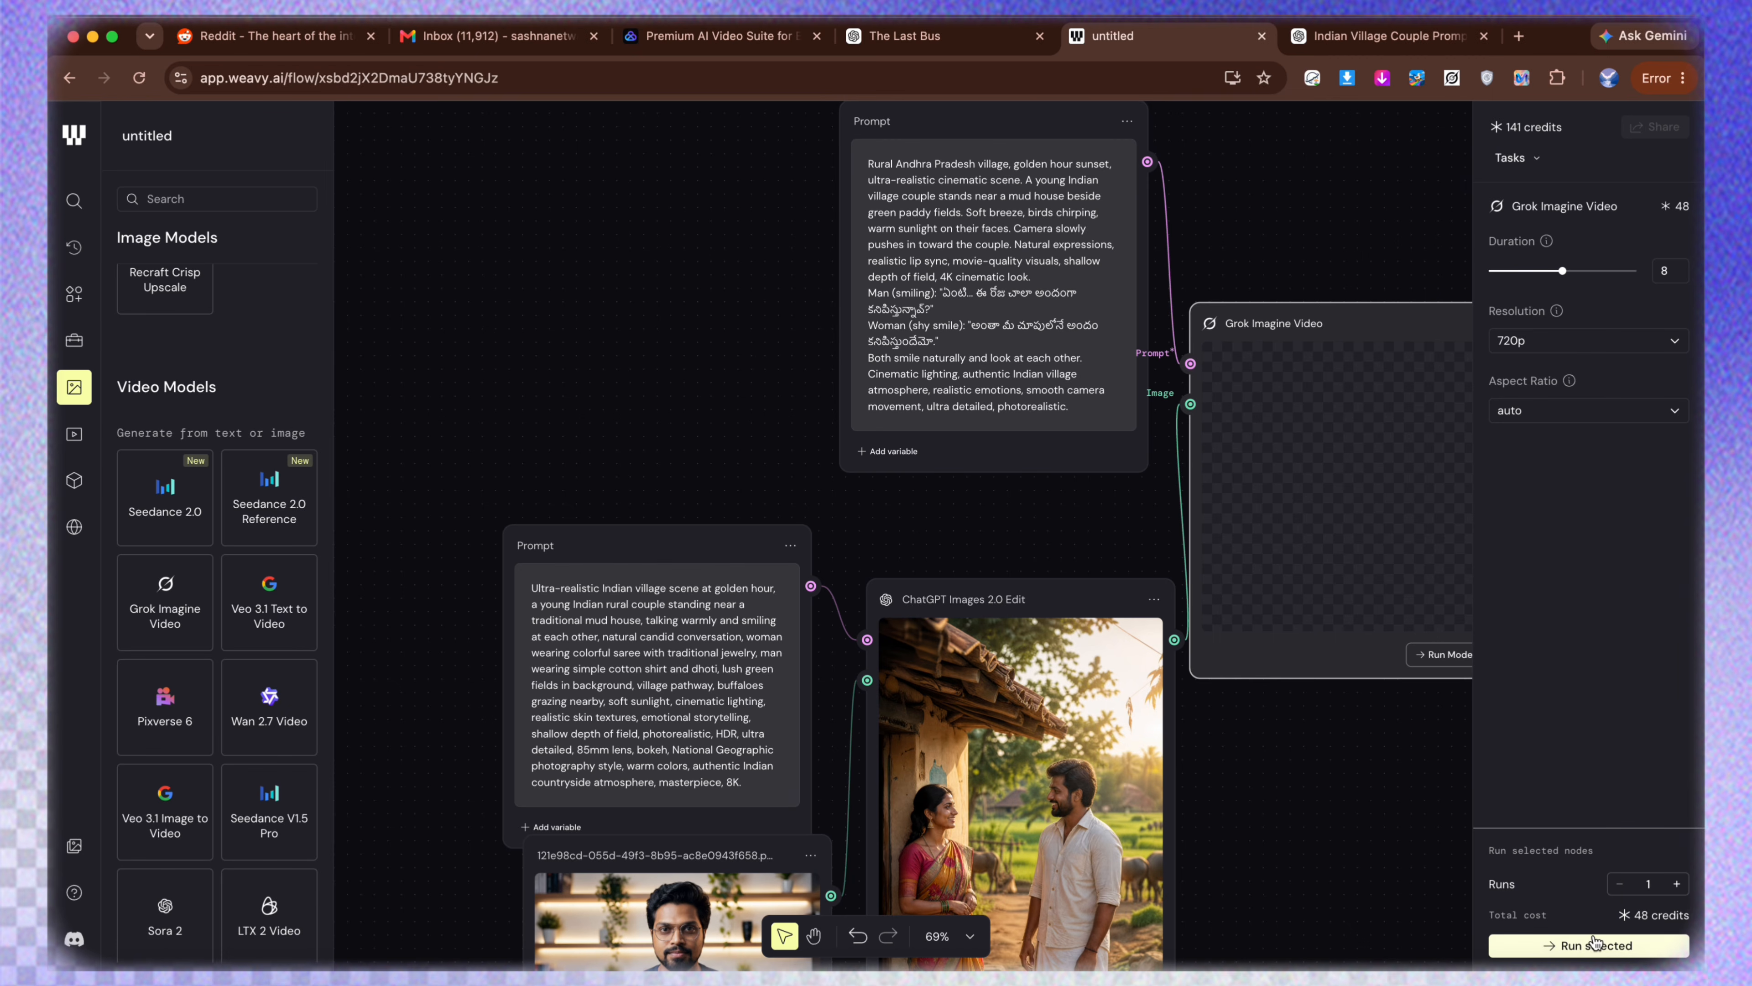
Check the aspect ratio options, keep auto, and run the selected Grok Imagine Video node.
left_click(1561, 410)
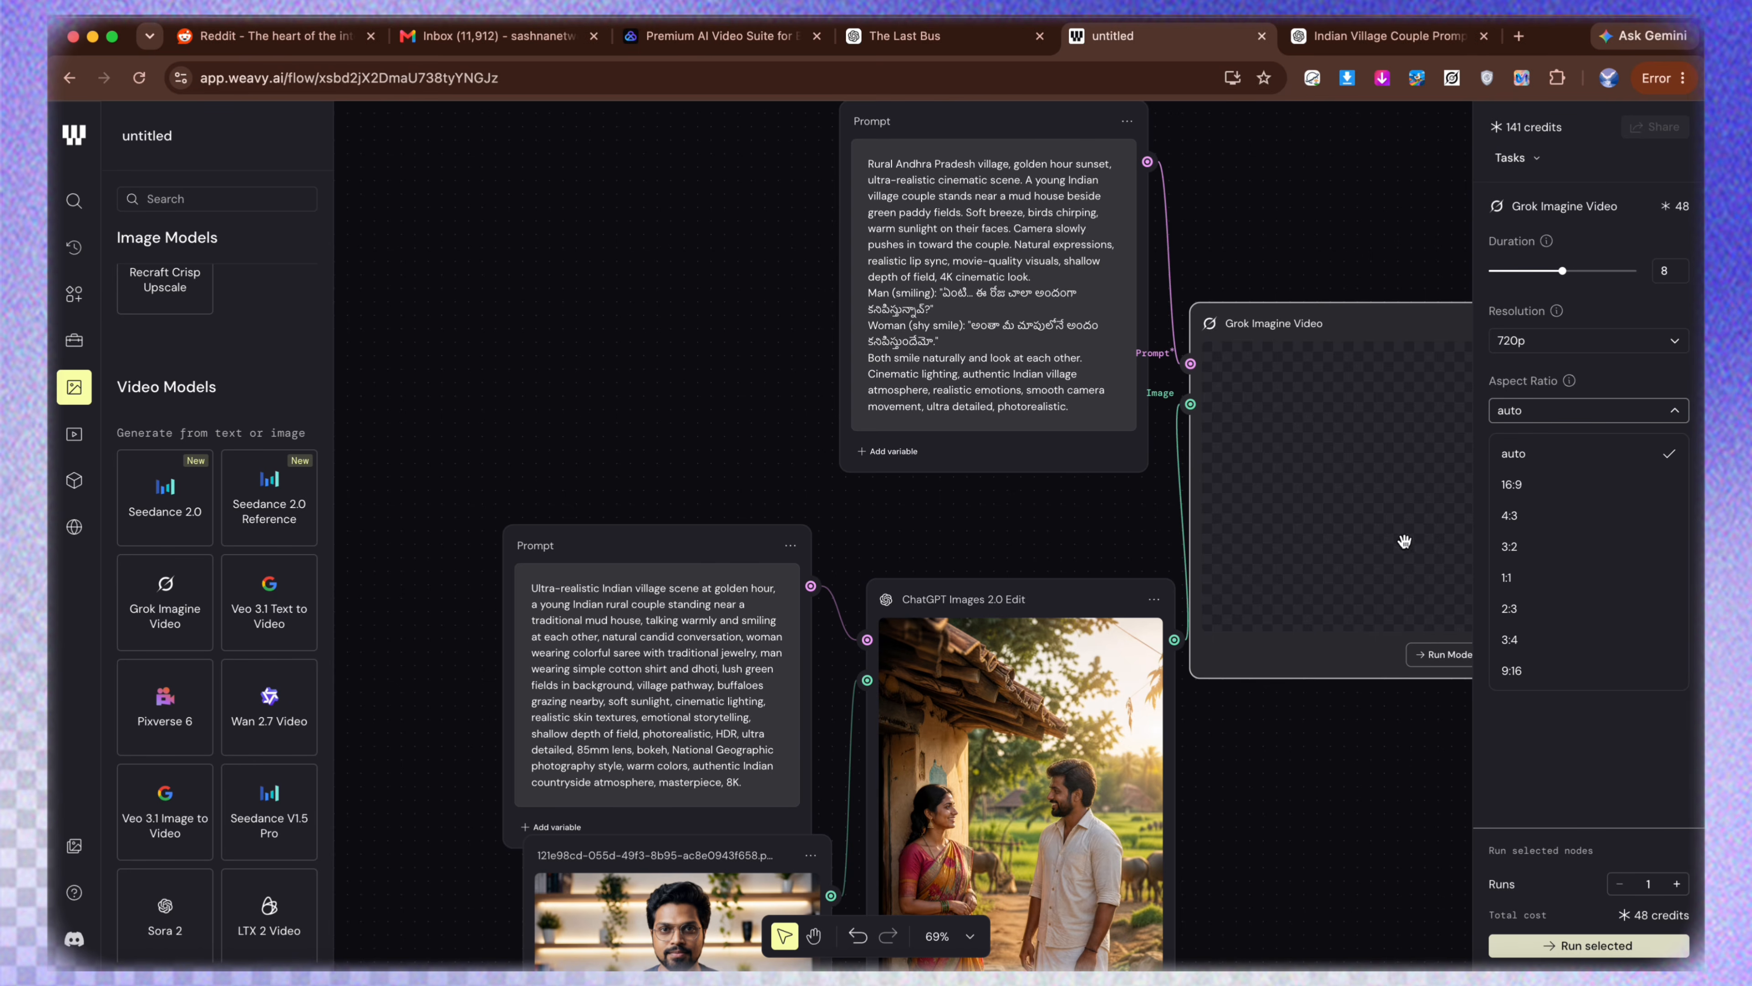
left_click(1593, 709)
left_click(1511, 944)
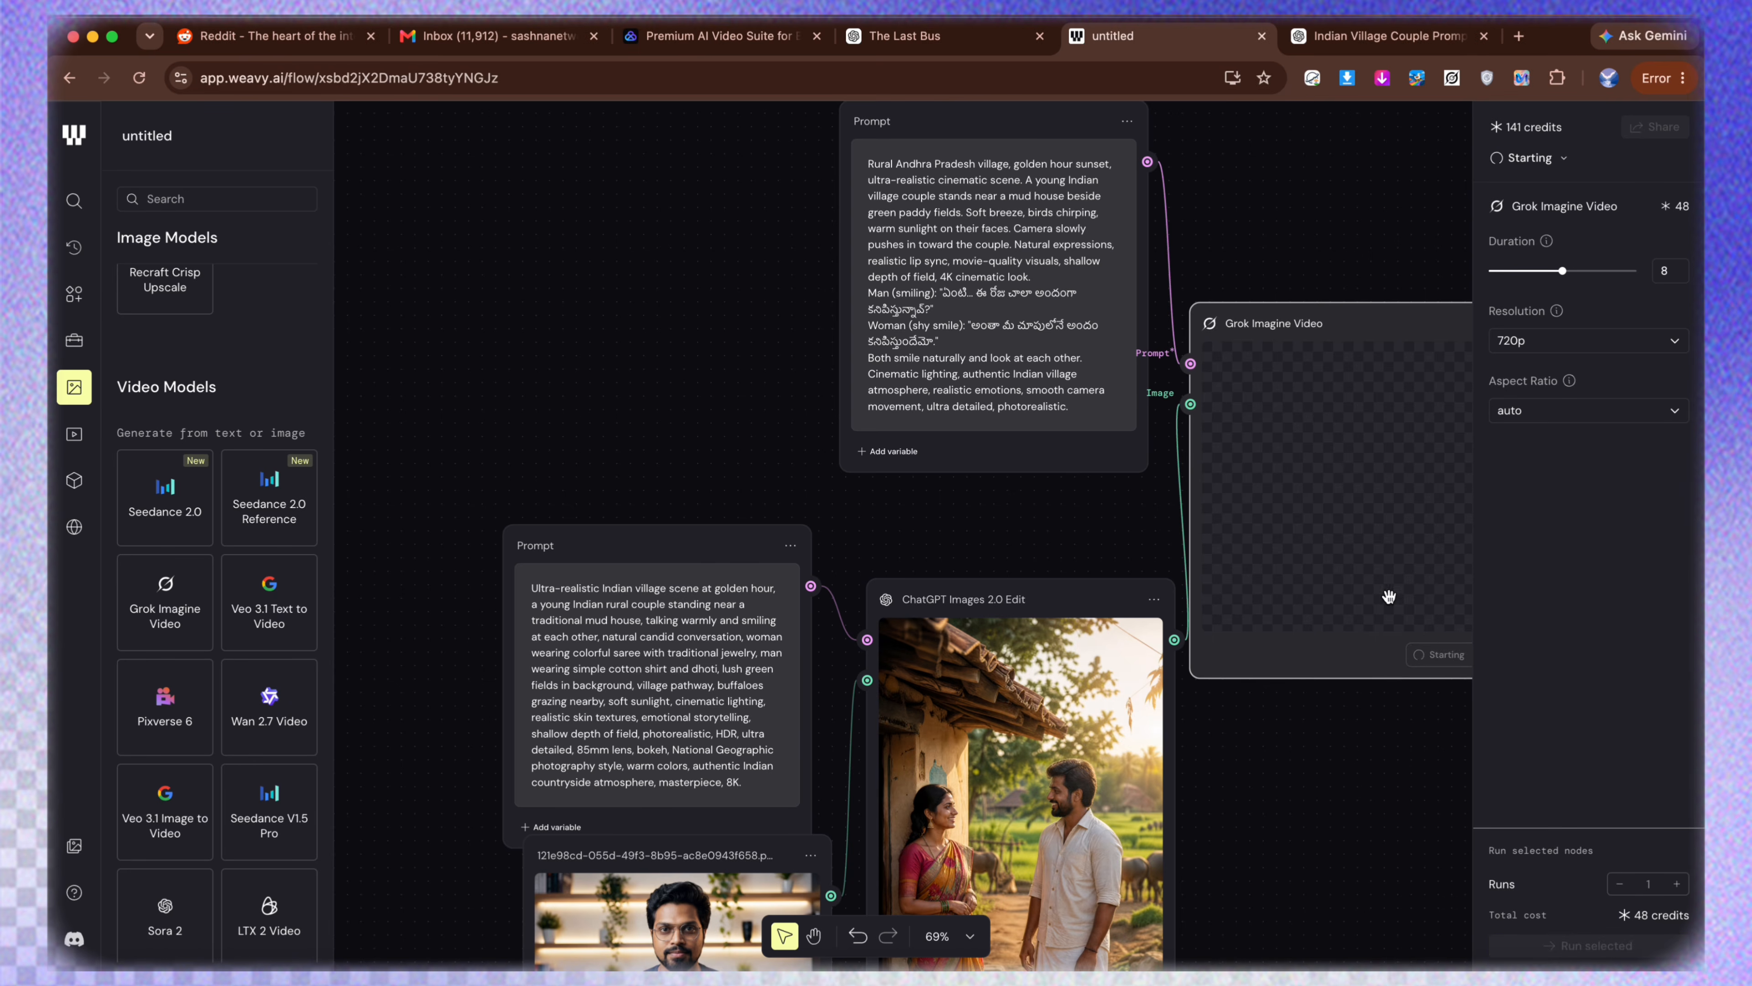
Move the Grok Imagine Video node fully into view and download its current video to the Documents folder.
left_click_drag(1301, 329, 1194, 296)
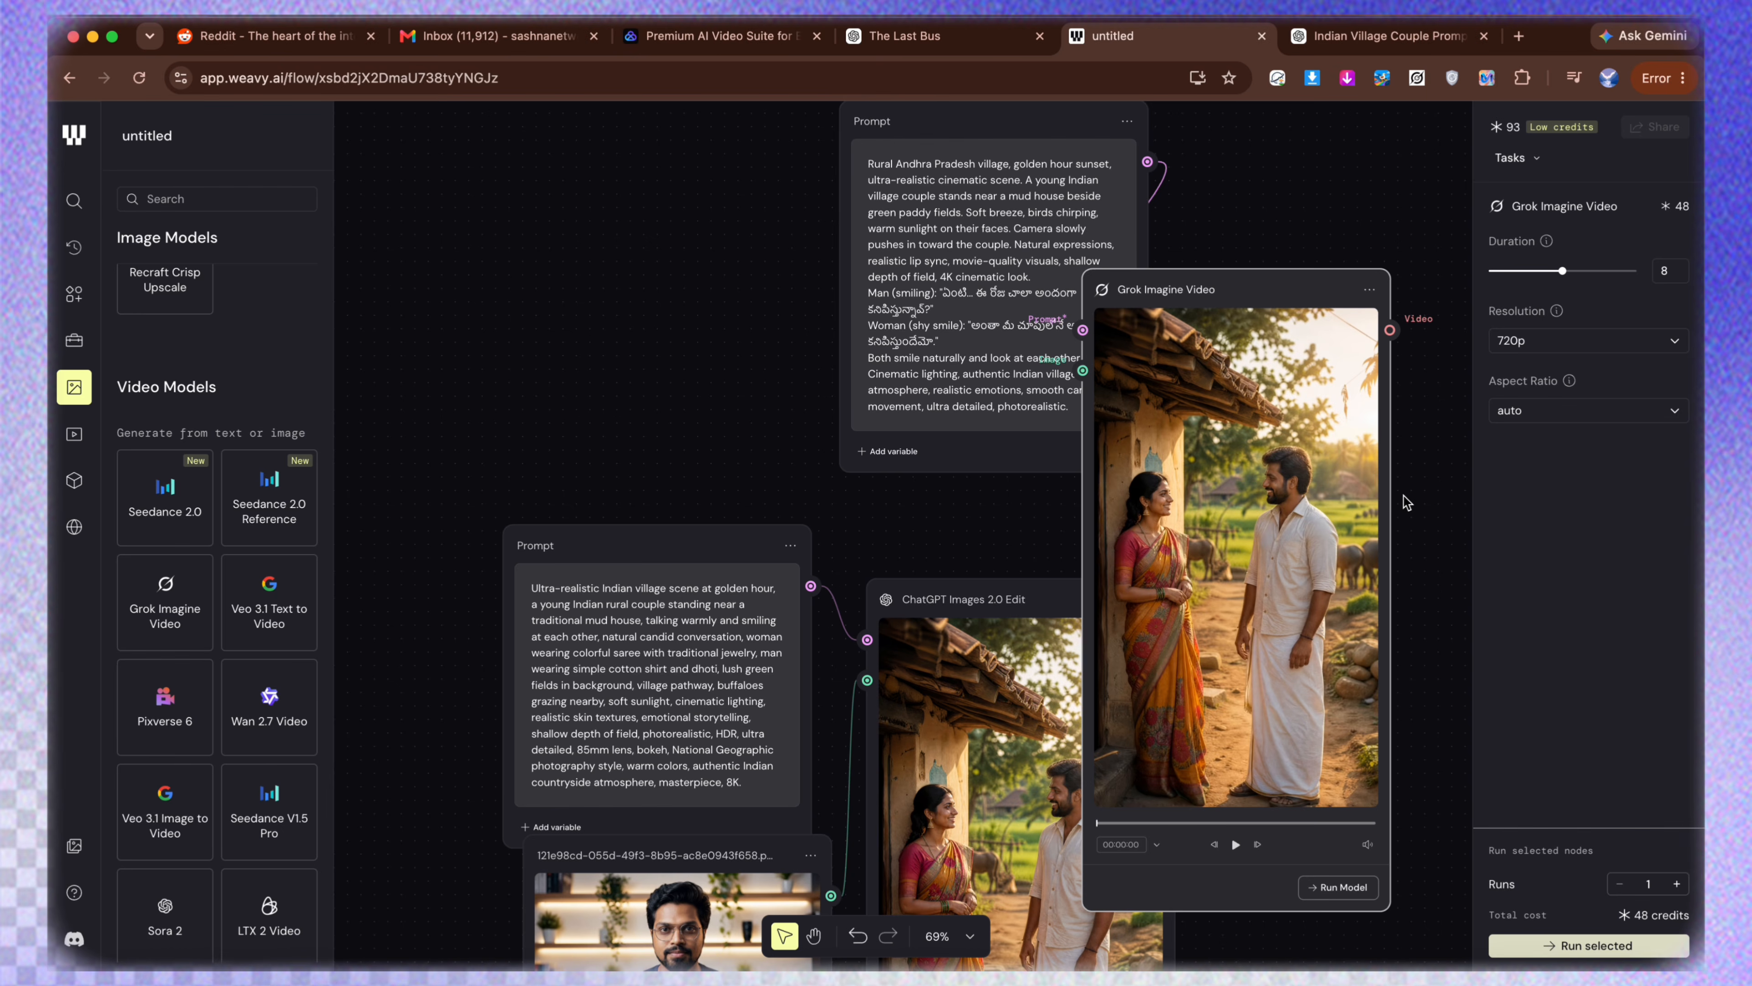
left_click(1369, 291)
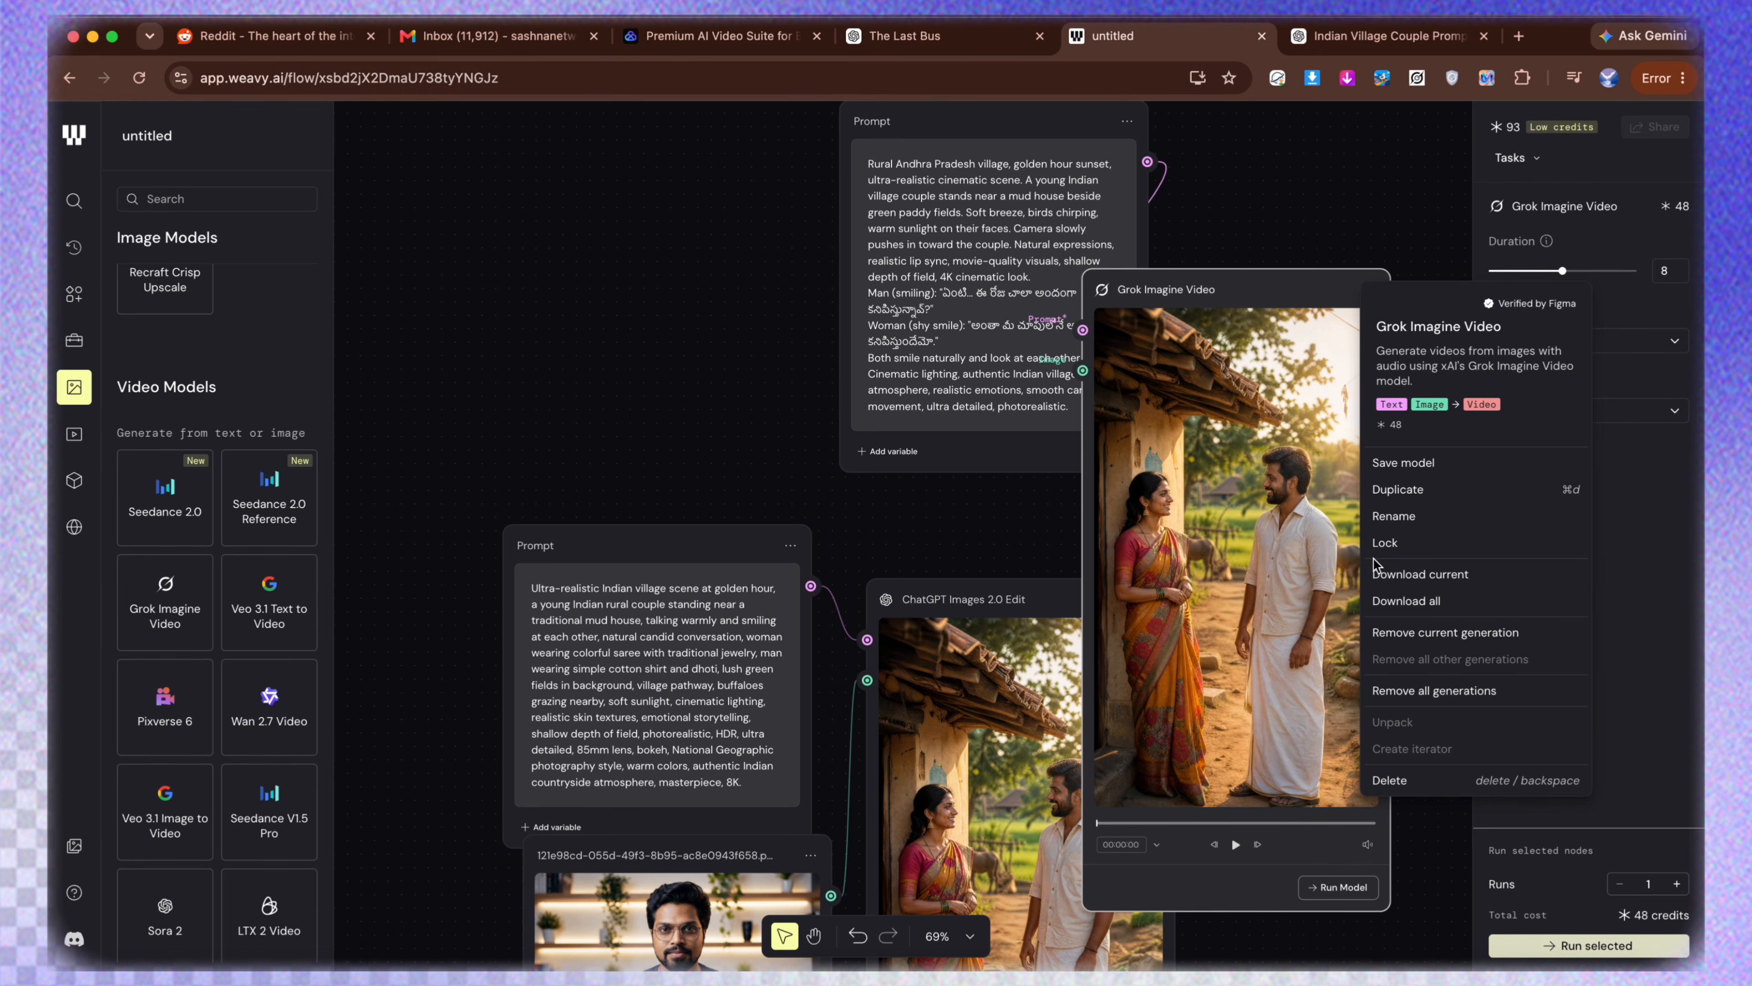
left_click(1420, 576)
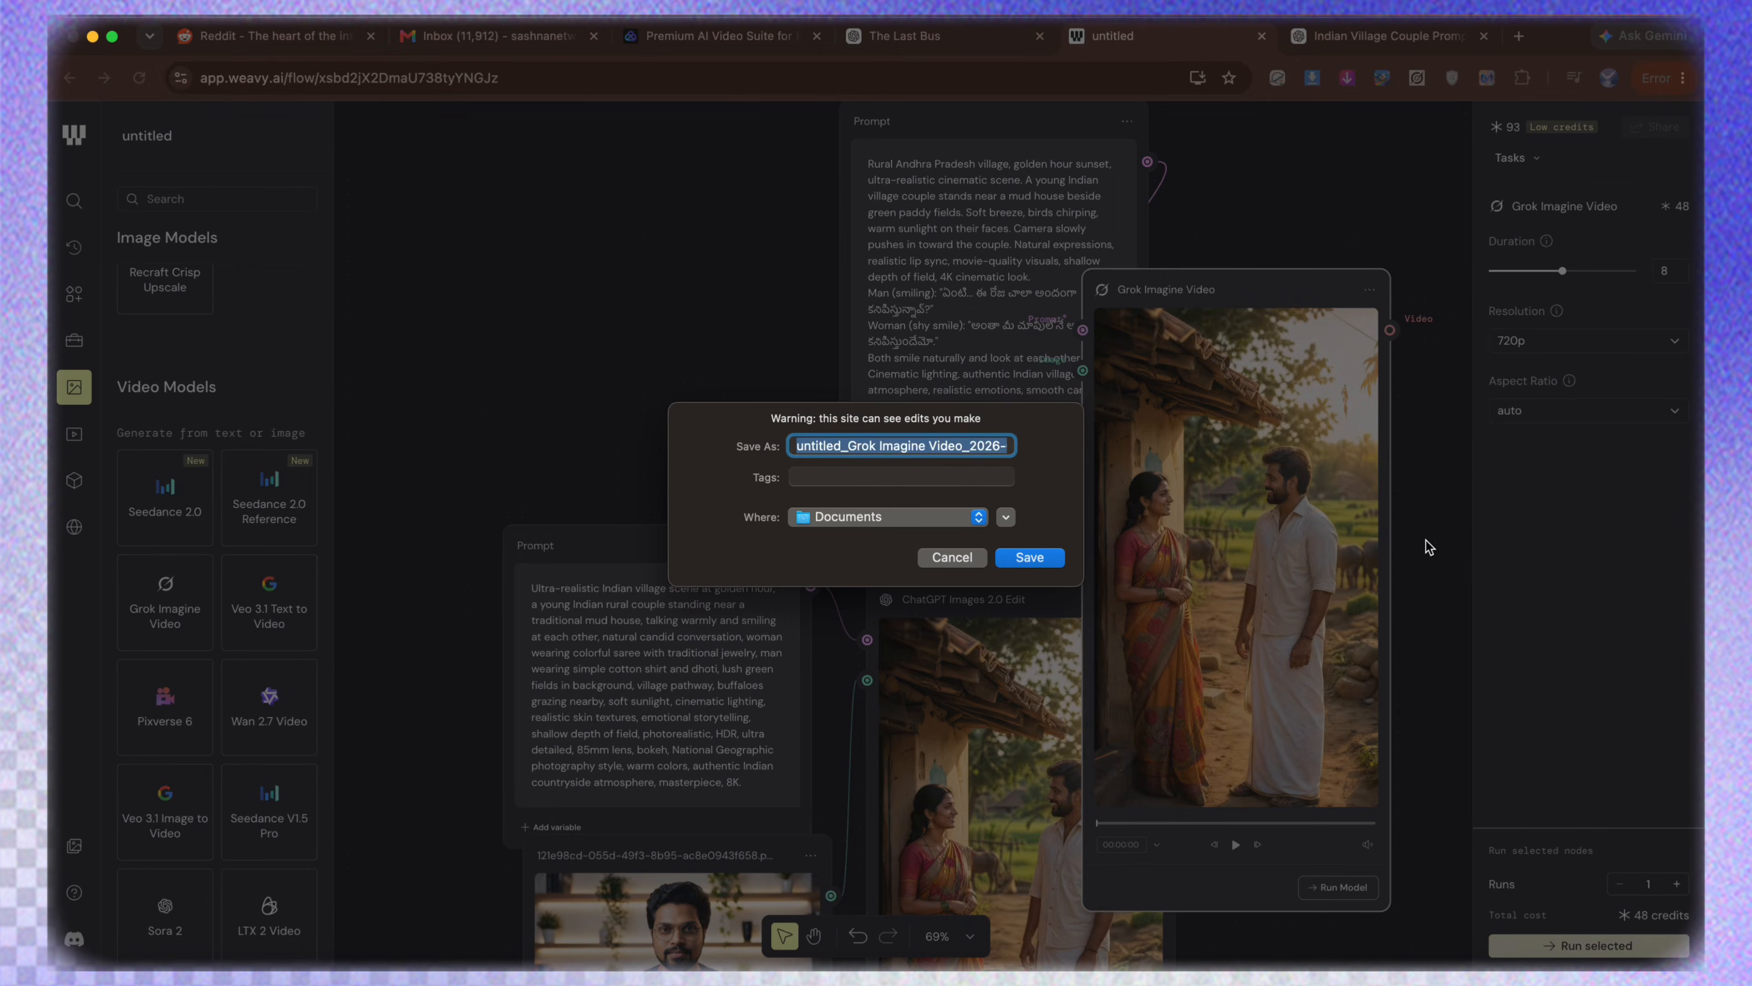
left_click(1029, 558)
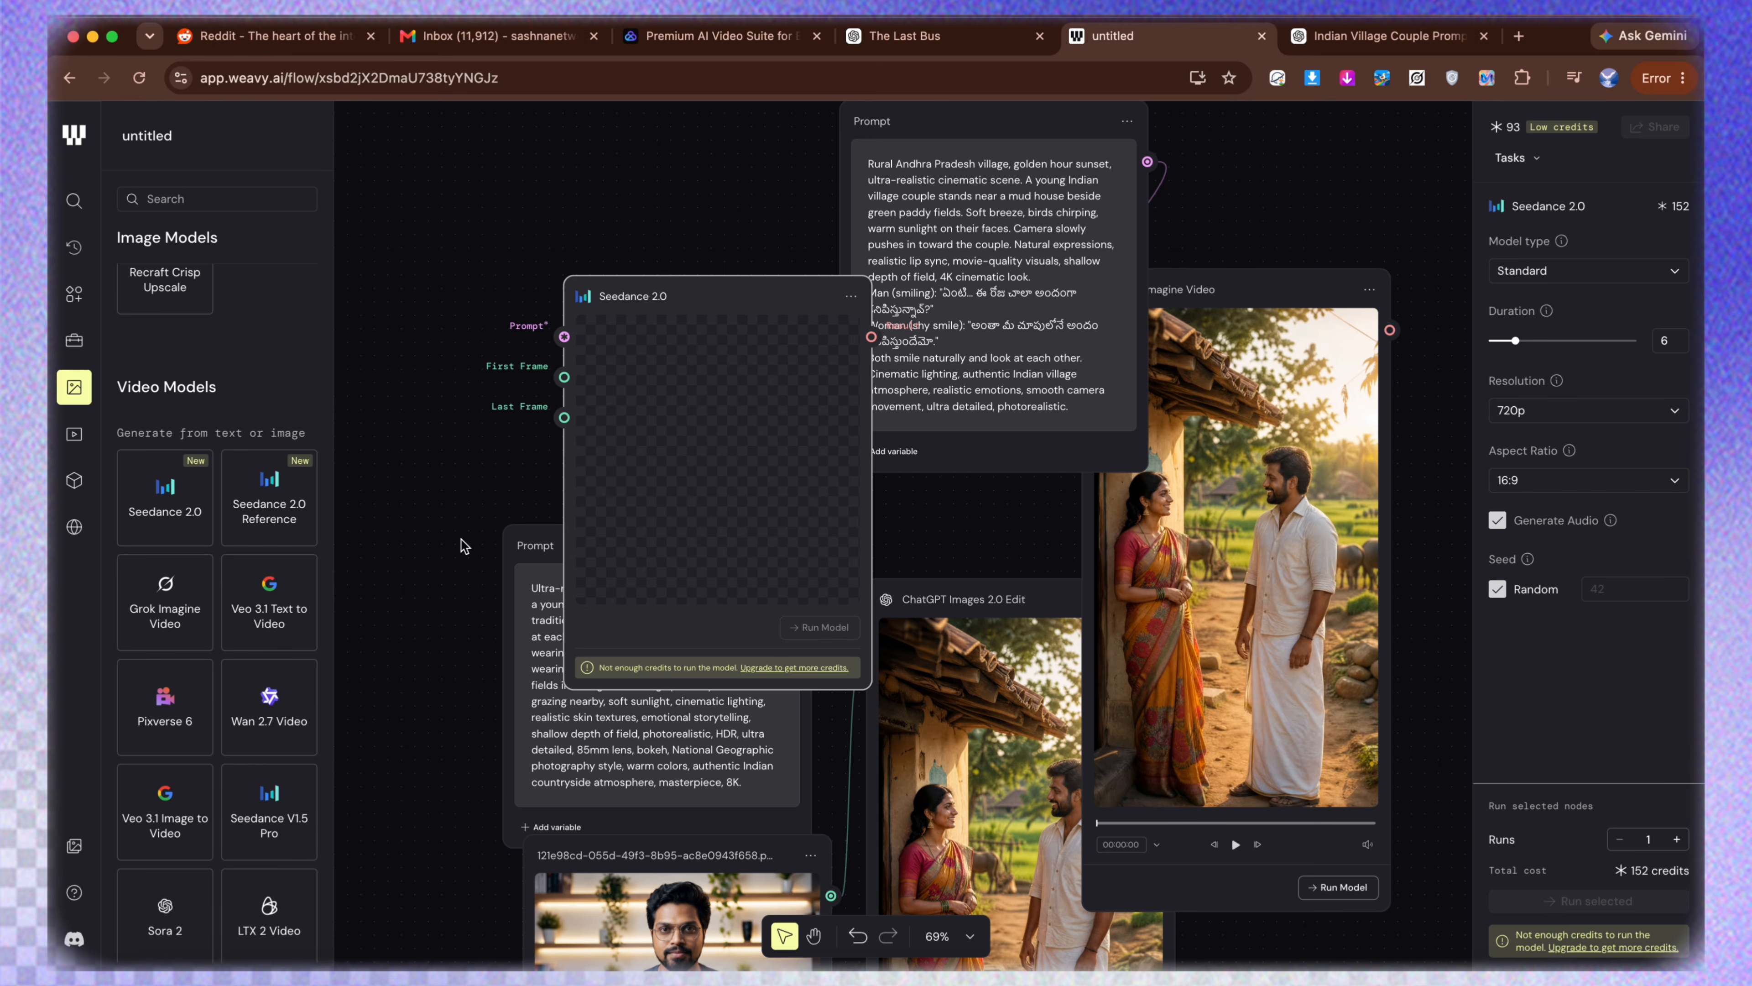
Browse the available video models and examine the details of Pixverse 6.
scroll(249, 586, "down", 2)
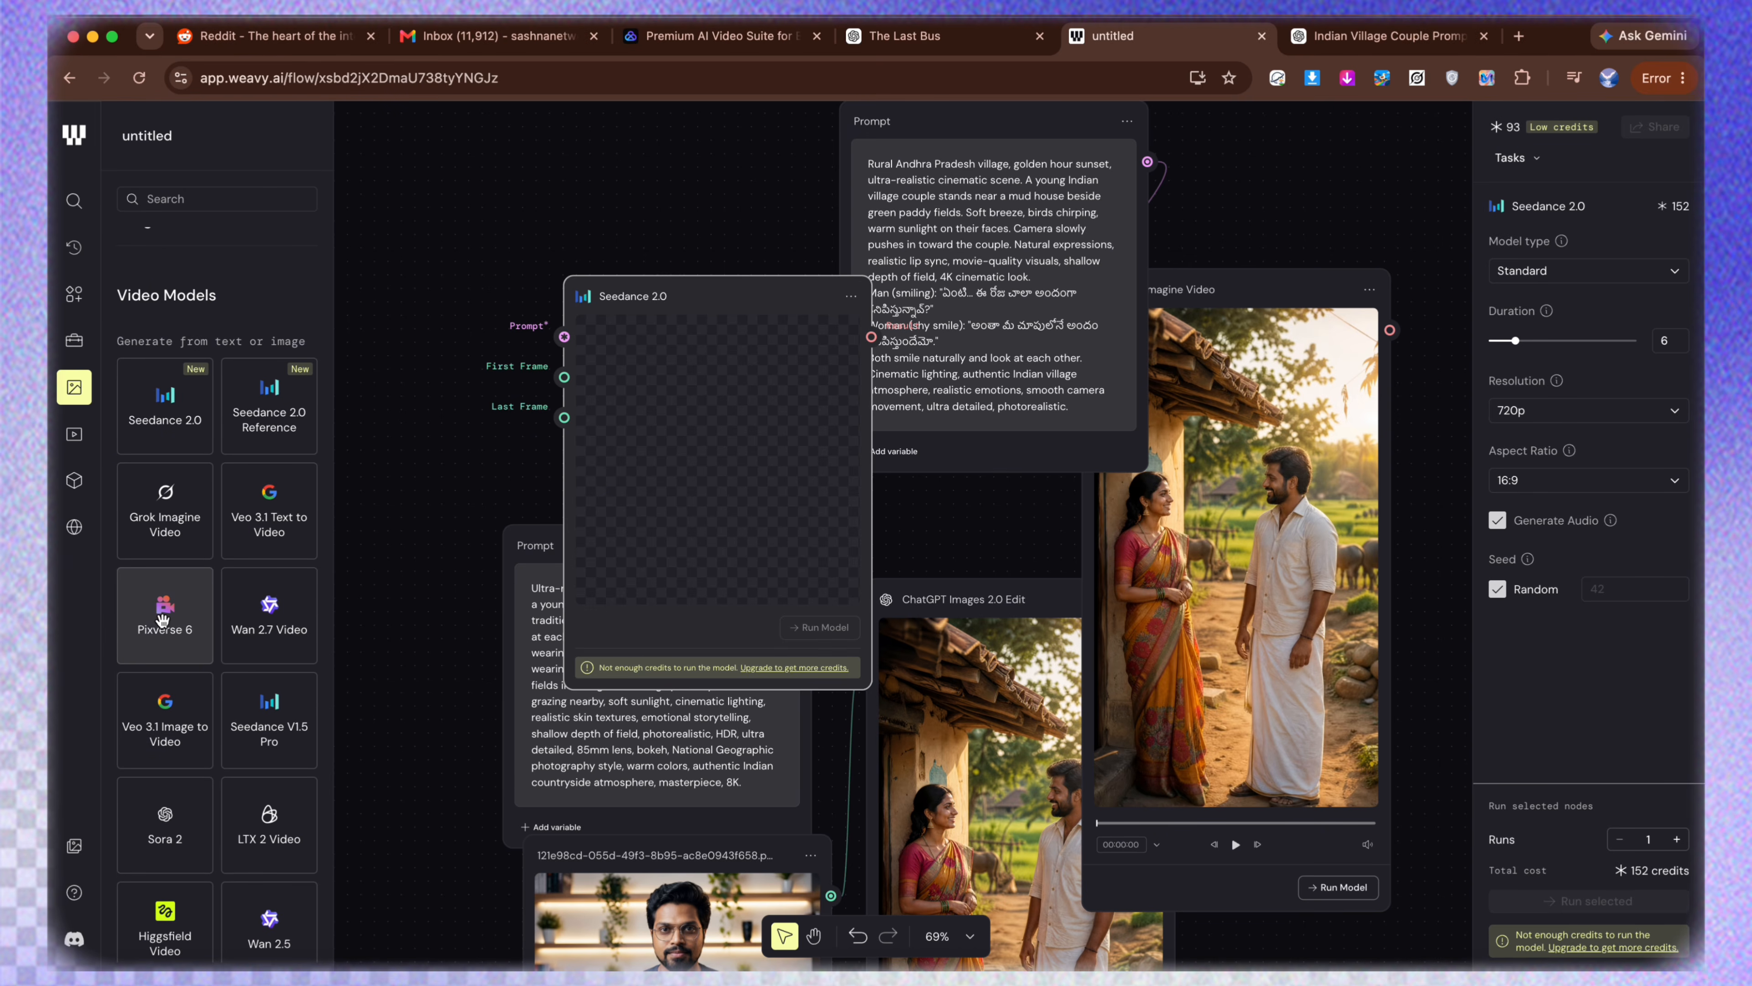
scroll(190, 601, "down", 1)
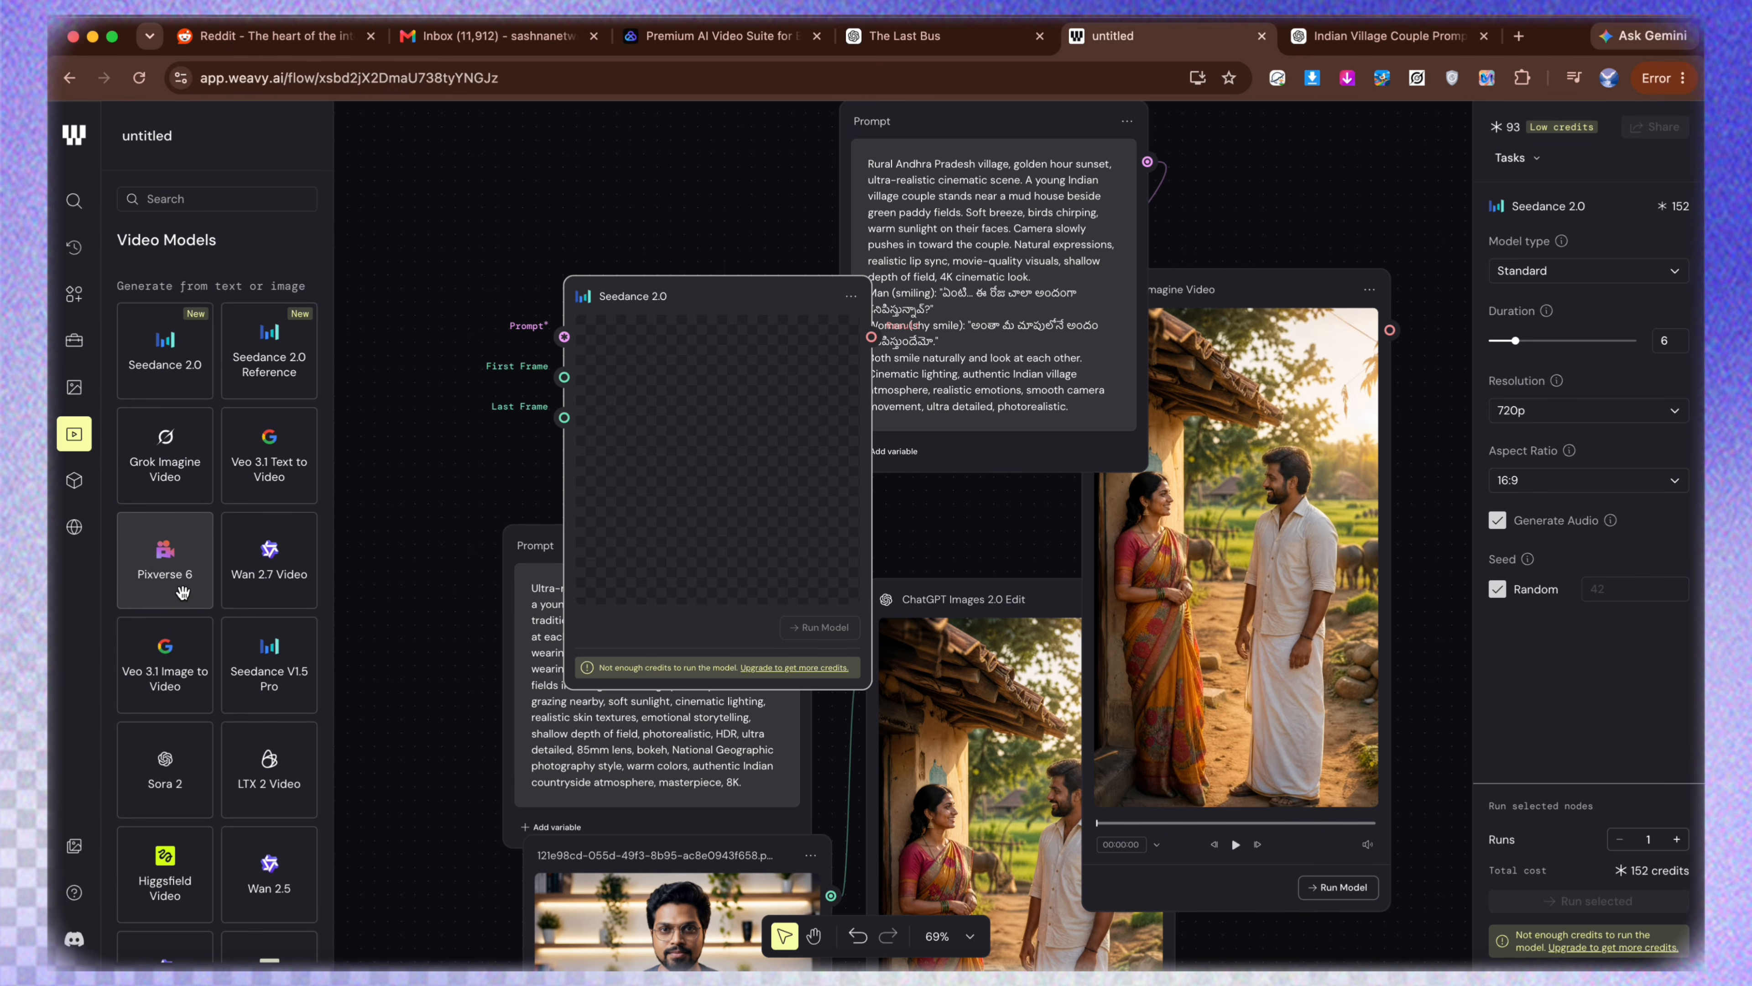
mouse_move(182, 591)
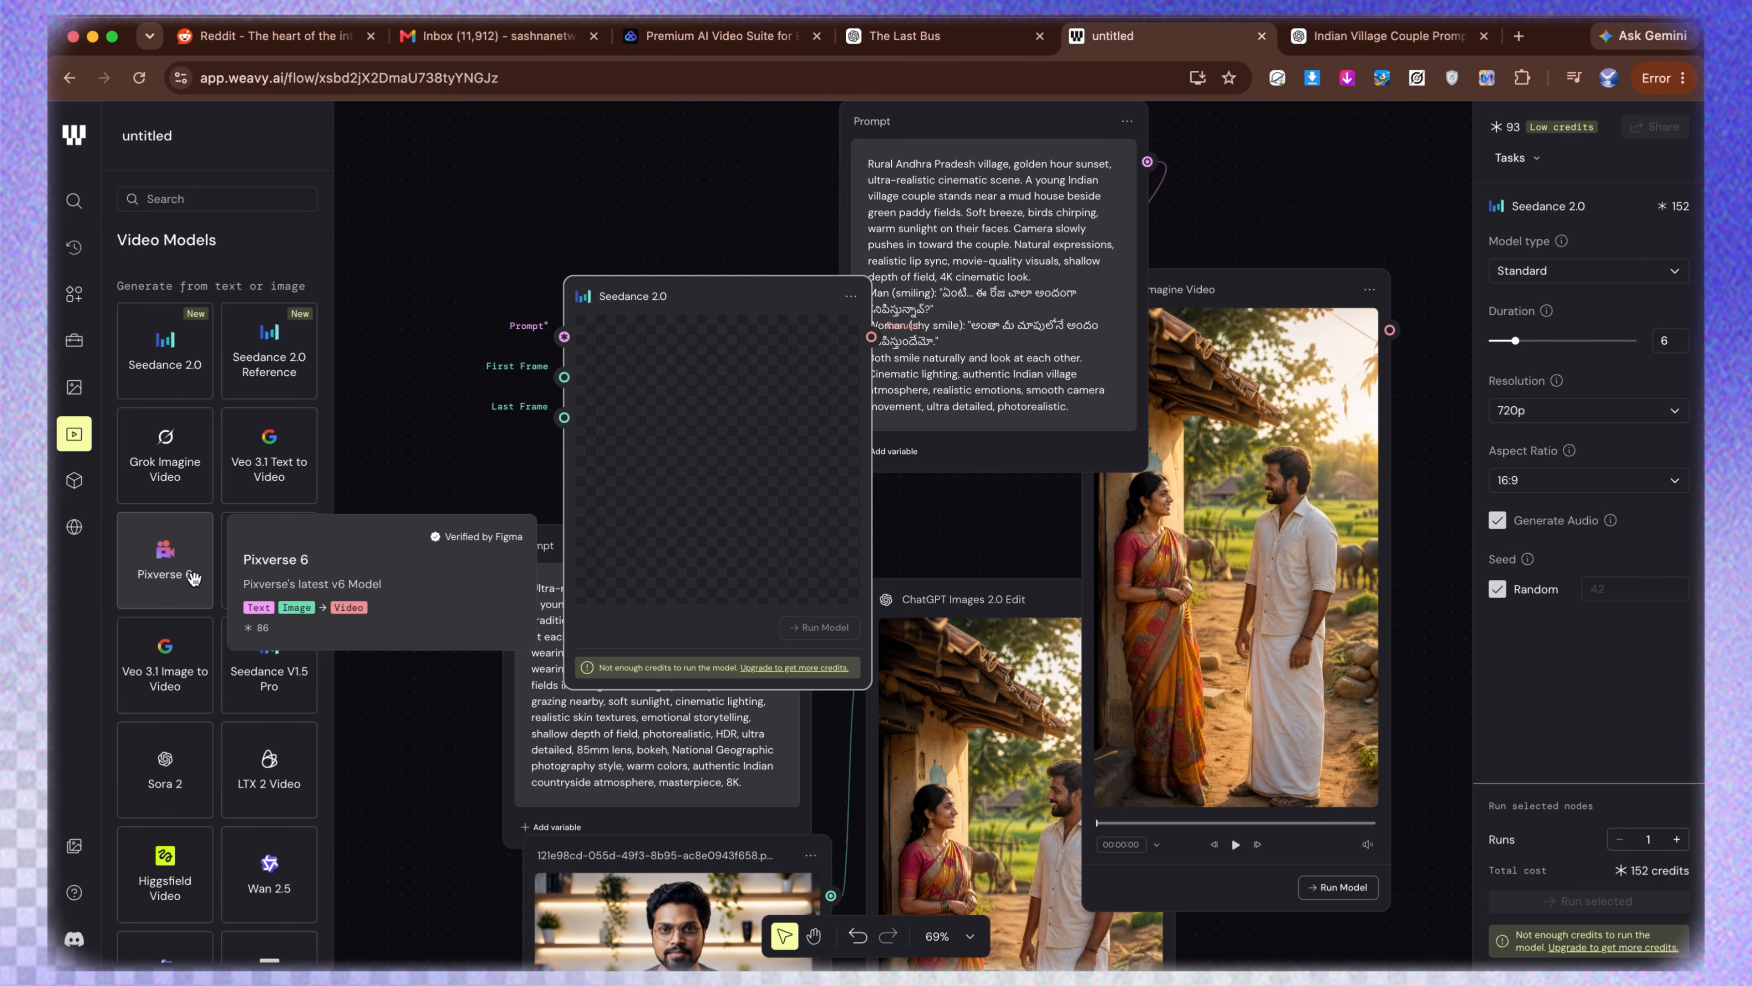